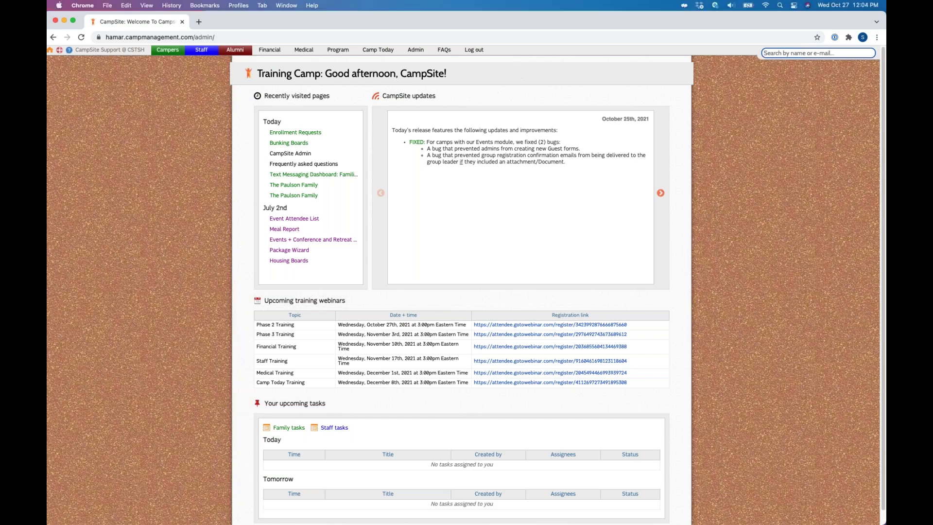
Step: Highlight the recently visited pages heading, then drop down the Campers tab menu
{"action": "left_click_drag", "start_coordinate": [263, 96], "coordinate": [329, 106]}
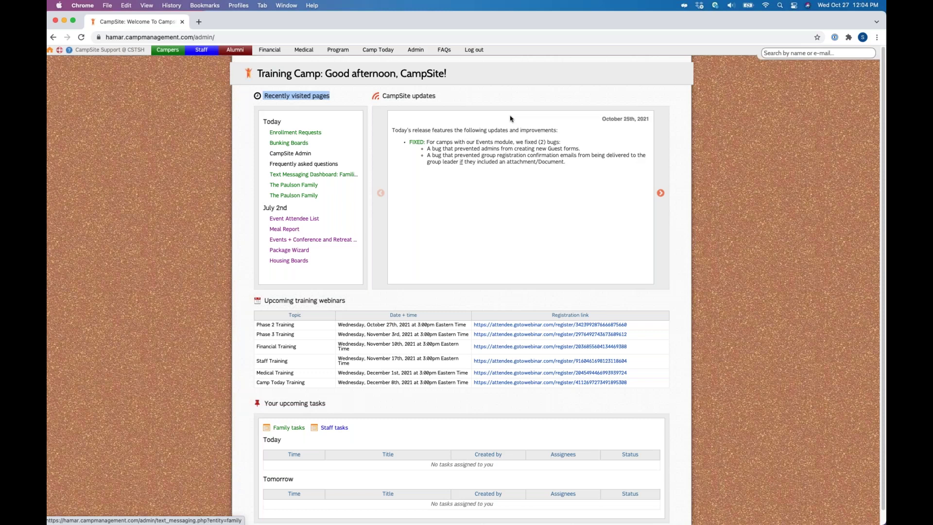
{"action": "left_click", "coordinate": [166, 50]}
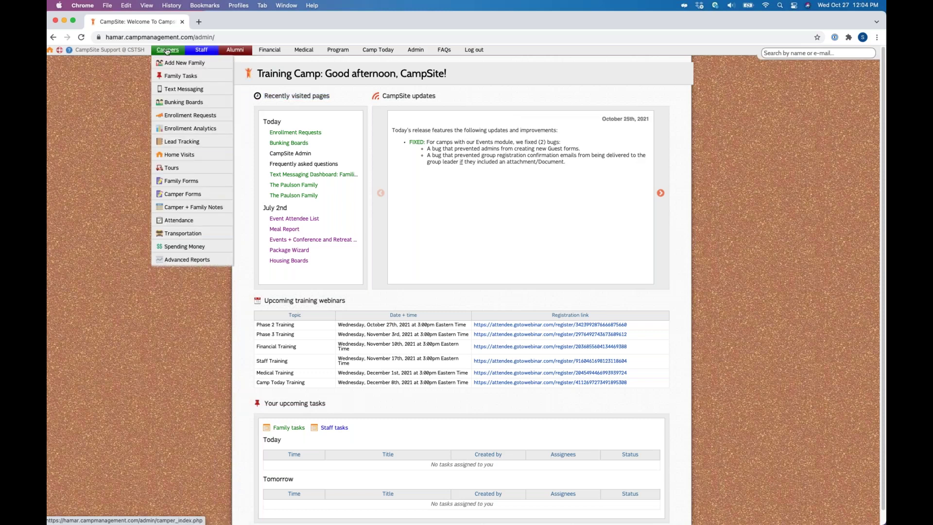
Step: From the Camper Dashboard, search for the family by name and open its record
{"action": "left_click", "coordinate": [168, 50]}
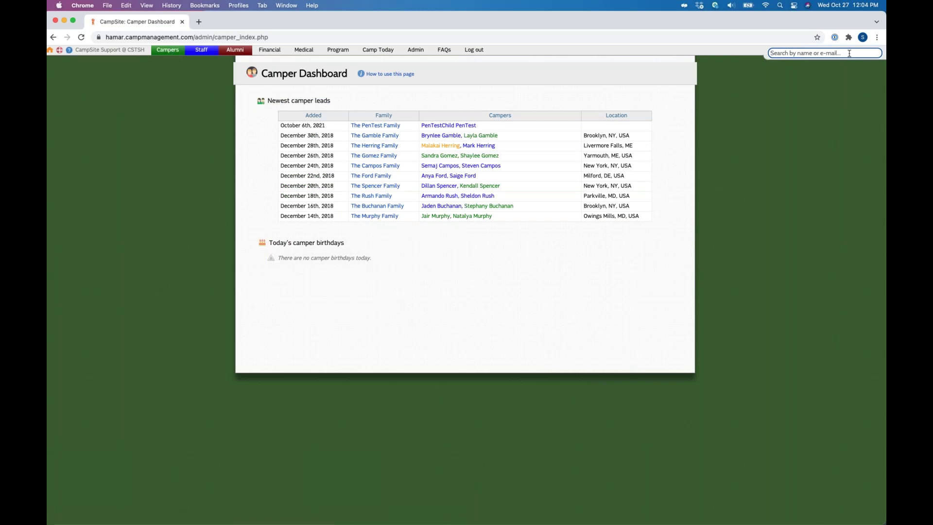
{"action": "type", "text": "paul"}
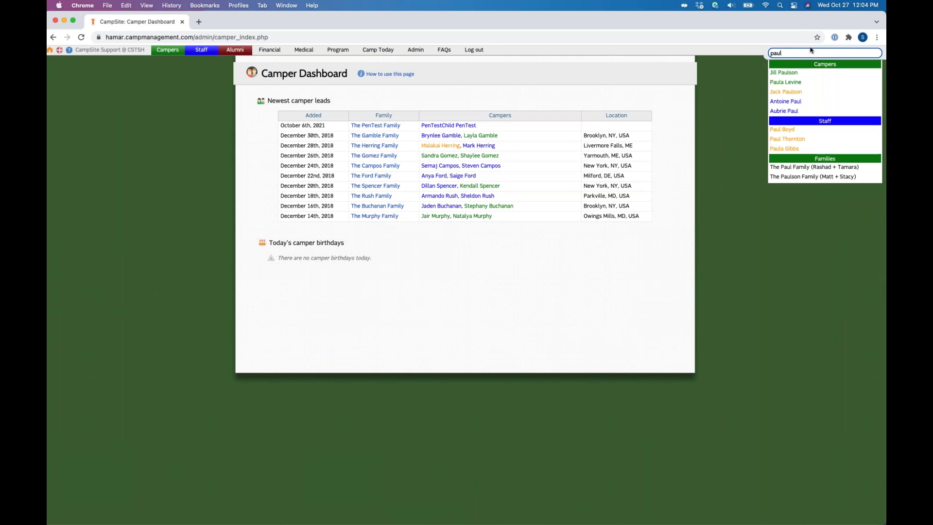
{"action": "left_click", "coordinate": [833, 180]}
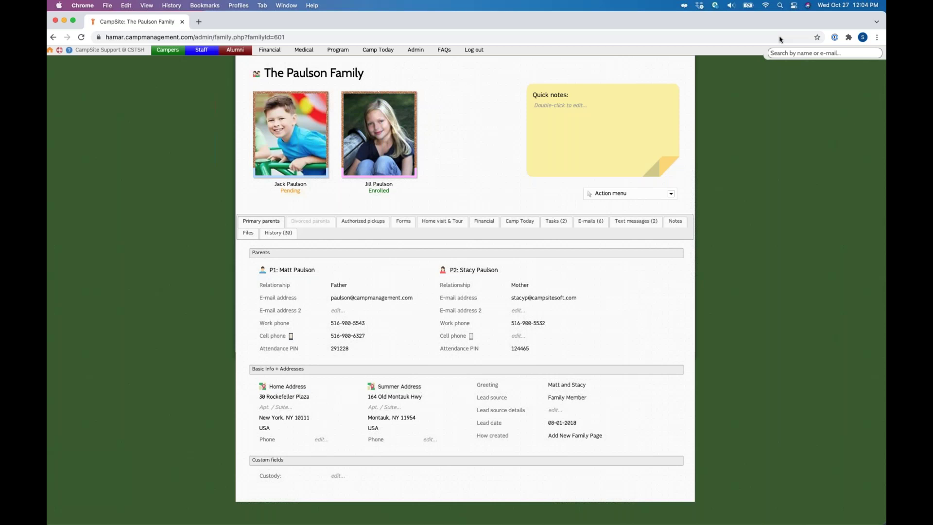
Step: Try inline editing on the family name heading and Quick notes, leaving both unchanged
{"action": "triple_click", "coordinate": [397, 74]}
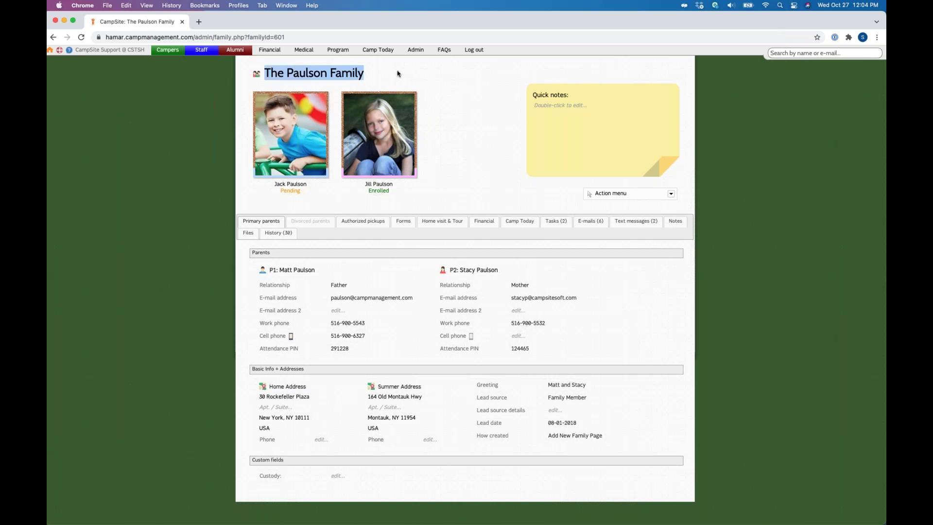
{"action": "left_click", "coordinate": [397, 73]}
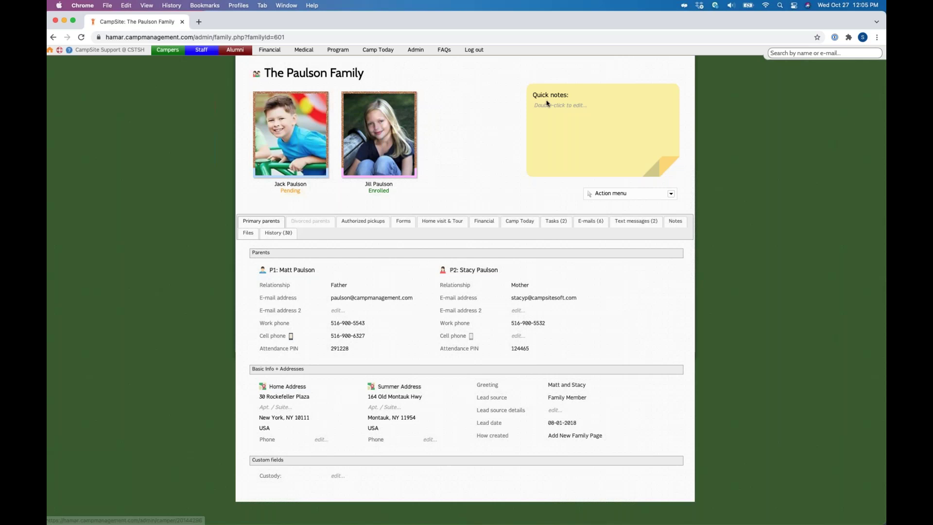
{"action": "left_click_drag", "start_coordinate": [547, 103], "coordinate": [574, 100]}
{"action": "left_click", "coordinate": [574, 99]}
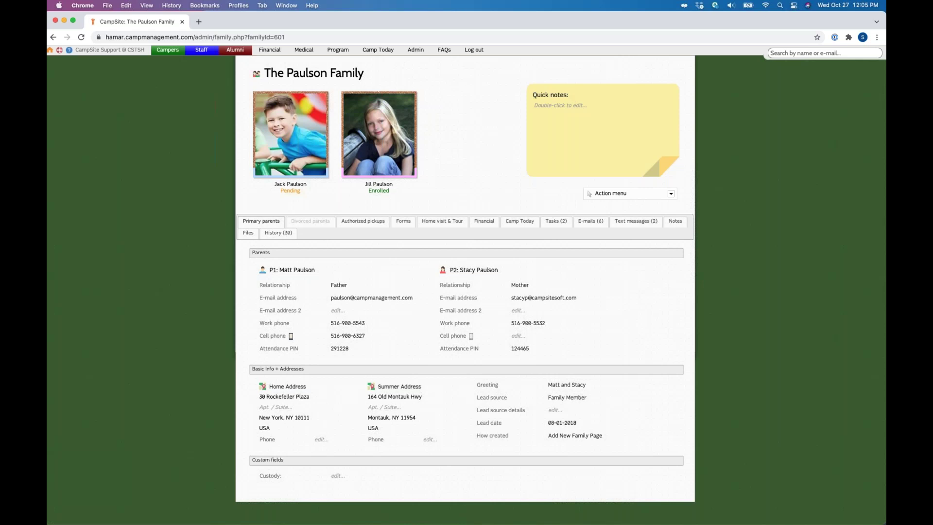
{"action": "double_click", "coordinate": [615, 126]}
{"action": "left_click", "coordinate": [540, 155]}
Step: Submit Lead source details empty, then show the Divorced parents tab with blank D1 and D2
{"action": "left_click", "coordinate": [555, 411]}
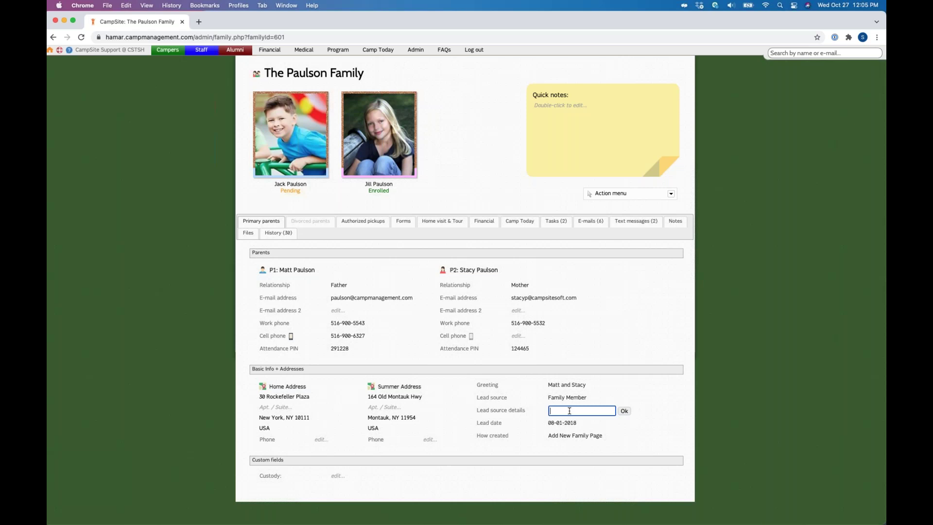
{"action": "key", "text": "Return"}
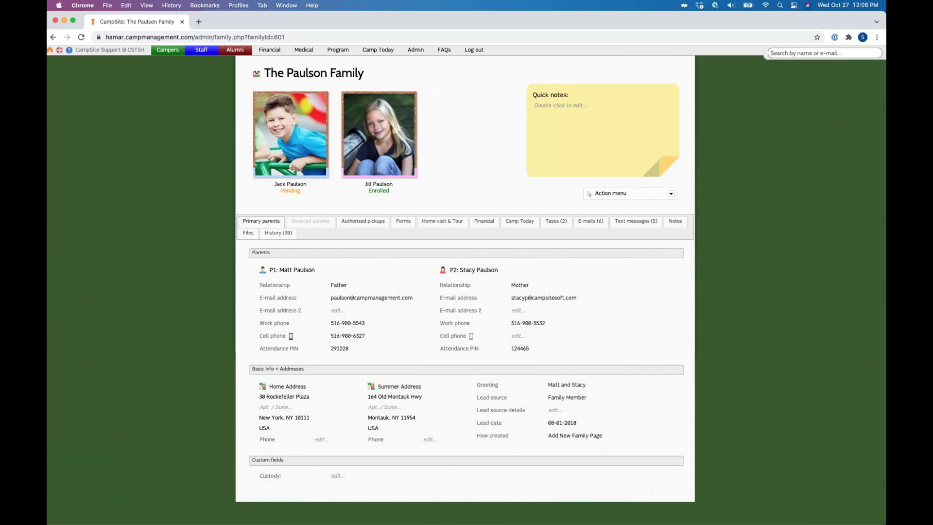
{"action": "left_click", "coordinate": [320, 223]}
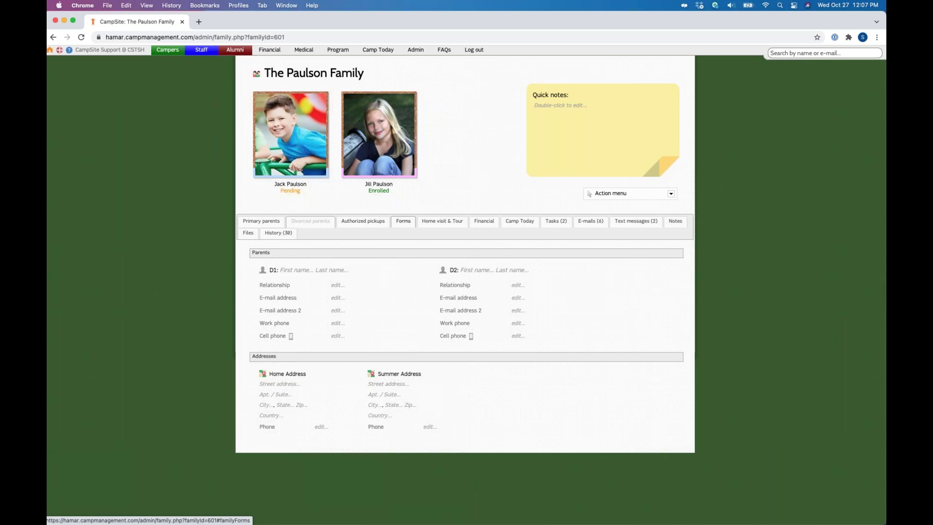
Step: From the family's Tasks (2) list, start a new task titled 'Call P1'
{"action": "left_click", "coordinate": [559, 221]}
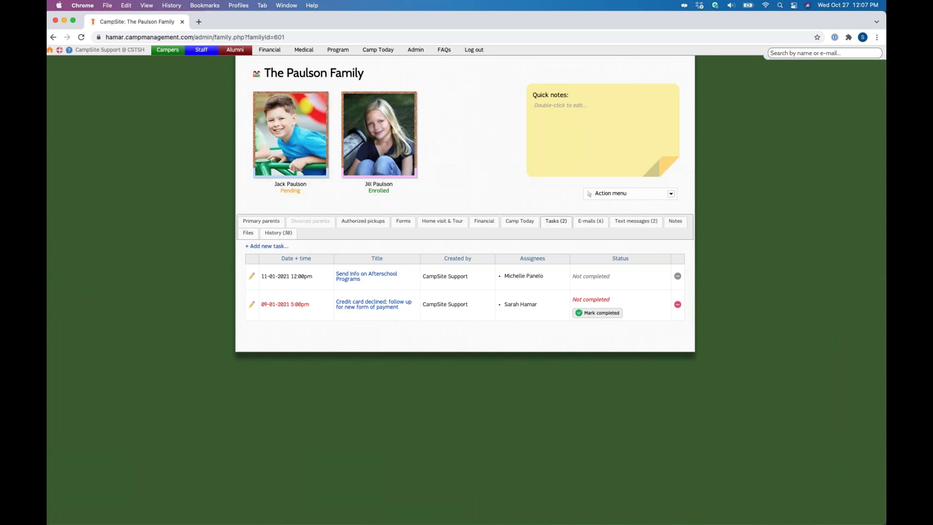
{"action": "left_click", "coordinate": [273, 246]}
{"action": "type", "text": "Call P1"}
{"action": "left_click", "coordinate": [451, 238]}
Step: Assign Call P1 to one suggested staff member, erasing a partly typed second assignee
{"action": "type", "text": "mic"}
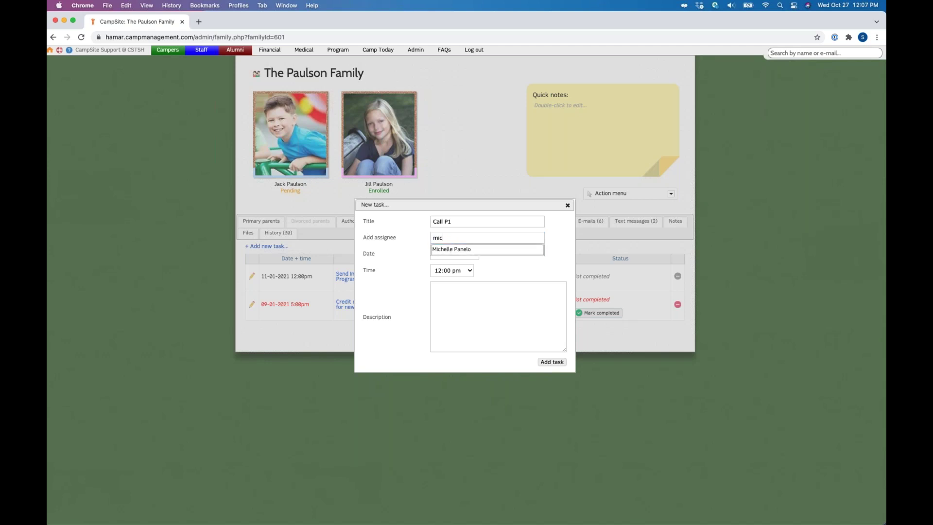
{"action": "left_click", "coordinate": [449, 251]}
{"action": "type", "text": "rob"}
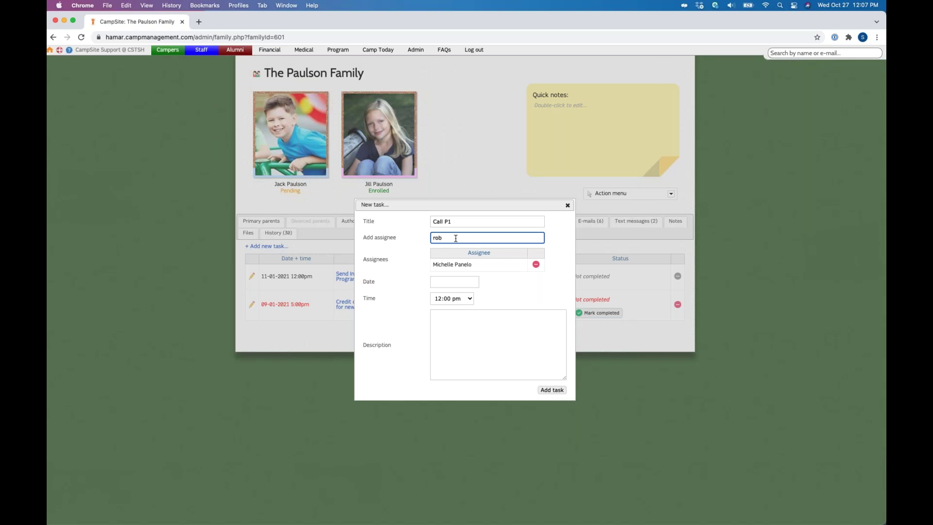
{"action": "key", "text": "BackSpace"}
{"action": "key", "text": "BackSpace"}
{"action": "key", "text": "BackSpace"}
{"action": "left_click", "coordinate": [367, 283]}
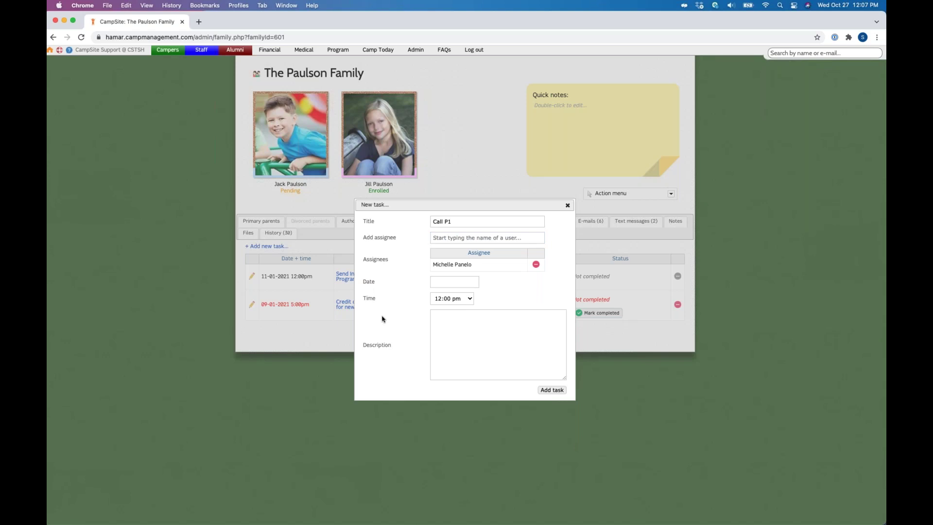
Step: Set the task's due date to October 29, 2021 at 5:00 pm
{"action": "left_click", "coordinate": [433, 283]}
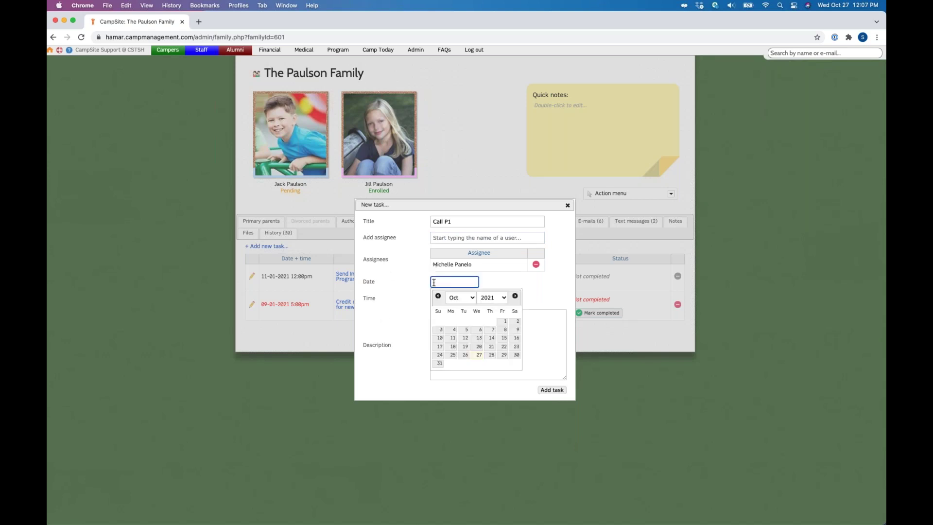
{"action": "left_click", "coordinate": [506, 358]}
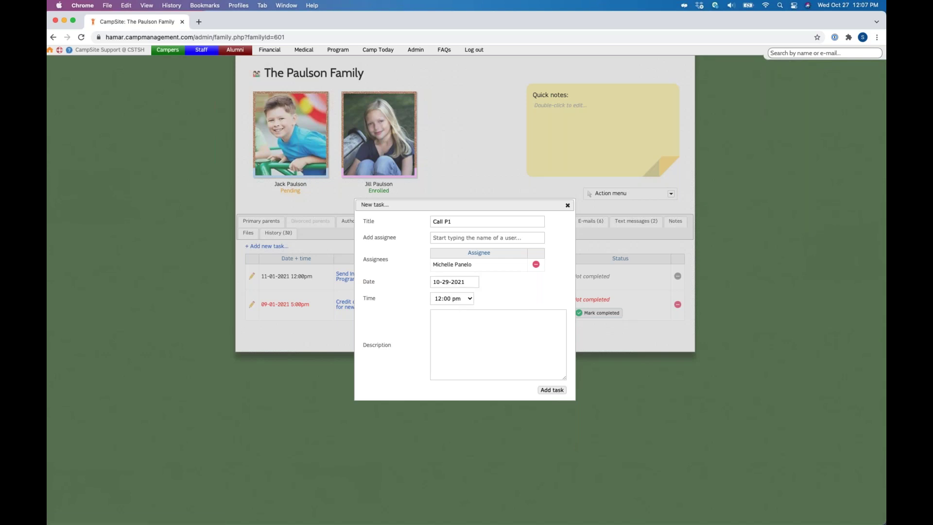
{"action": "left_click", "coordinate": [456, 301]}
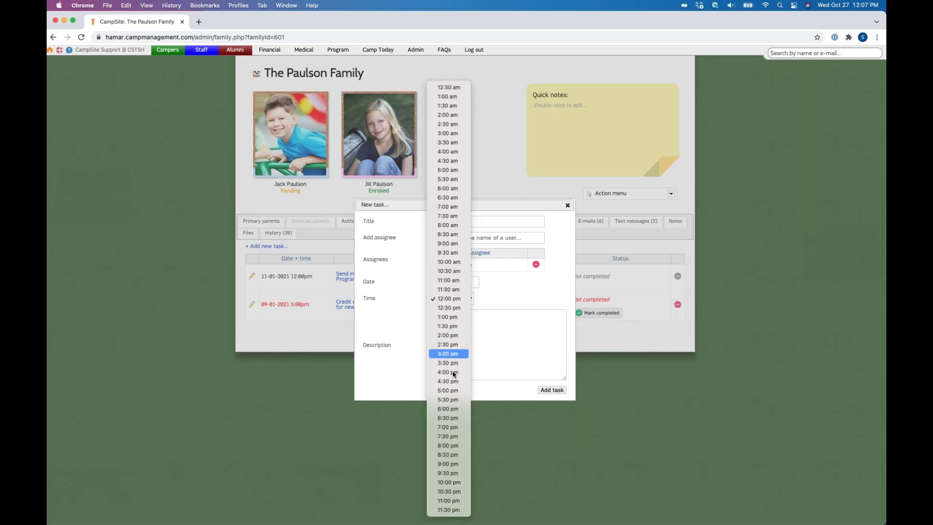
{"action": "left_click", "coordinate": [452, 399]}
{"action": "left_click", "coordinate": [452, 298]}
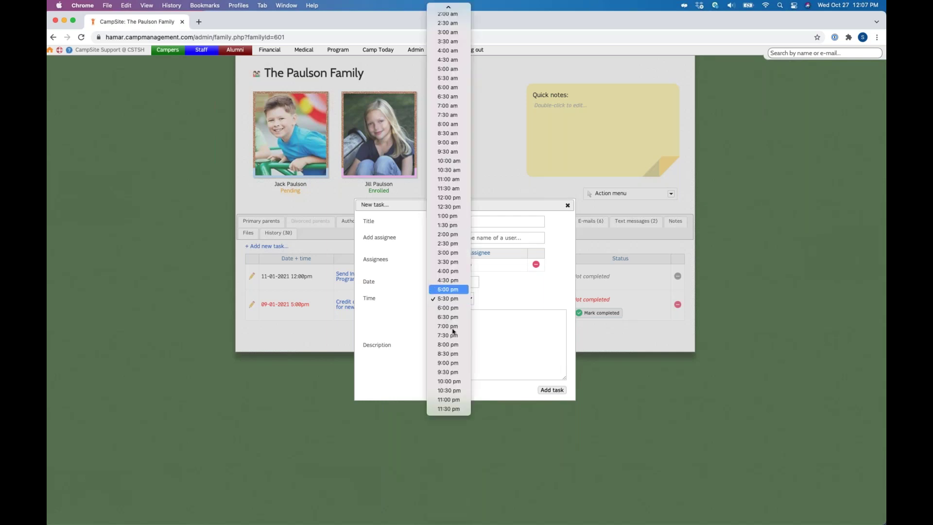
{"action": "key", "text": "Return"}
Step: Add the description 'Paerent has questions about camp', save the task, and open the first task
{"action": "left_click", "coordinate": [454, 323]}
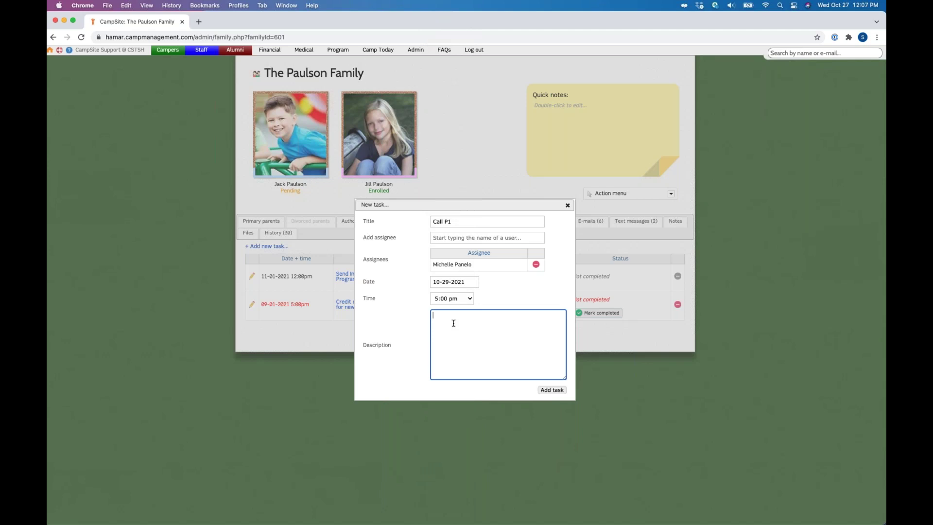
{"action": "type", "text": "Pae"}
{"action": "type", "text": "ren"}
{"action": "type", "text": "t has questions"}
{"action": "type", "text": " about camp."}
{"action": "left_click", "coordinate": [556, 390]}
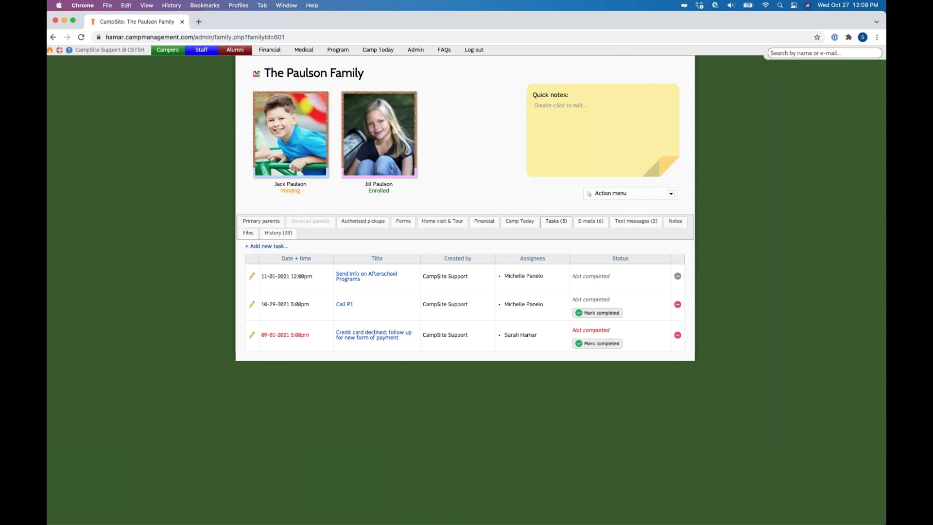
{"action": "left_click", "coordinate": [252, 276]}
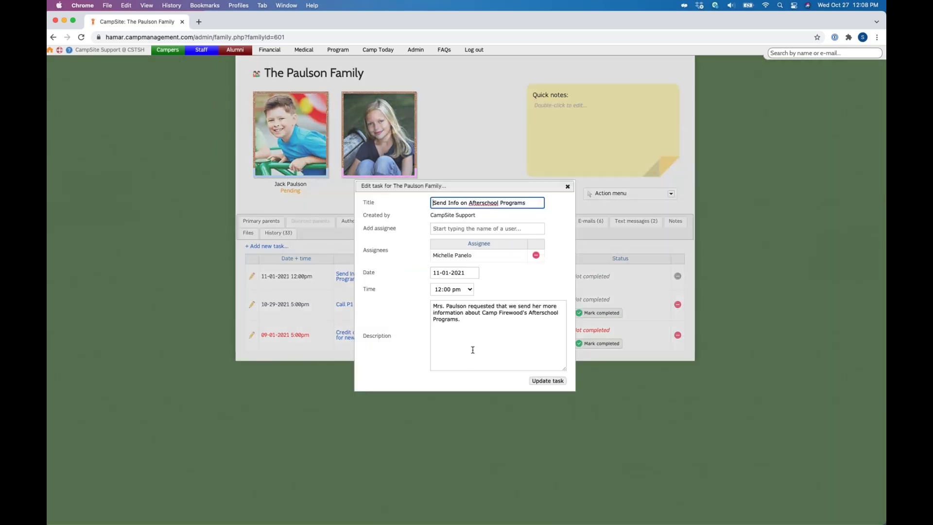
Step: Close the Send Info on Afterschool Programs editor unsaved and return to the home dashboard
{"action": "left_click", "coordinate": [549, 190]}
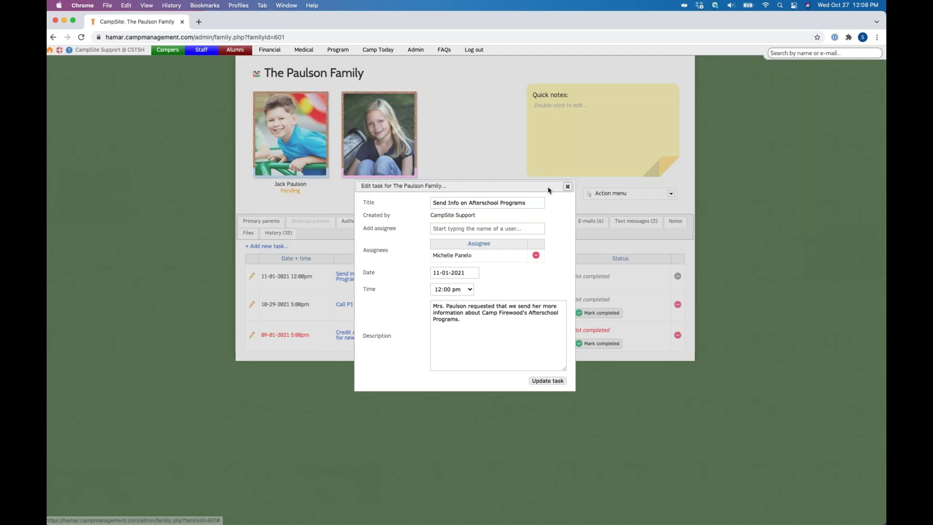
{"action": "left_click", "coordinate": [549, 190]}
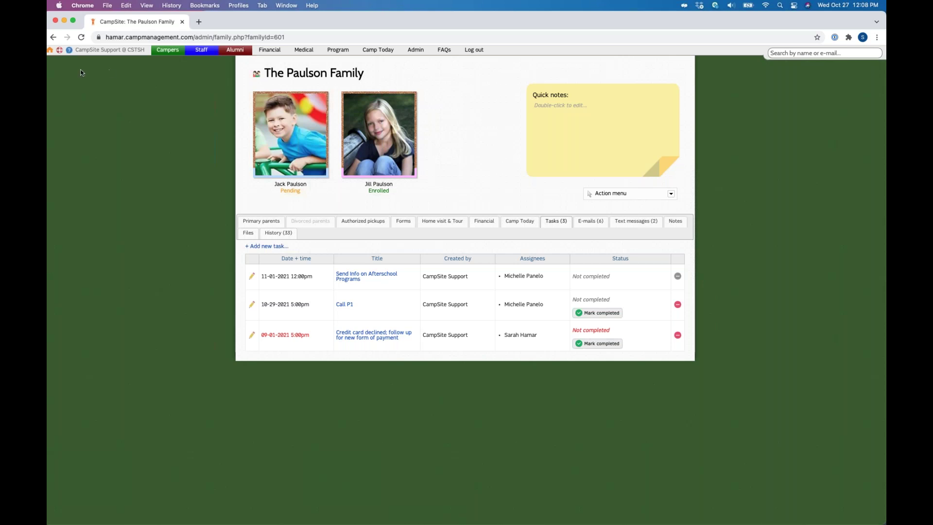
{"action": "left_click", "coordinate": [50, 51]}
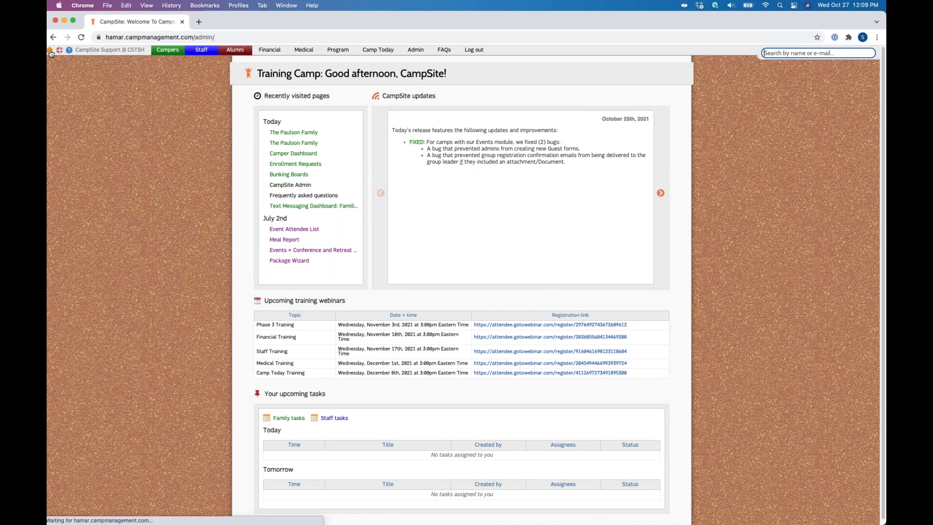
Step: On Family Tasks, show completed tasks for all staff and open the family's Call P1 in a new tab
{"action": "scroll", "coordinate": [339, 393], "scroll_direction": "down", "scroll_amount": 1}
{"action": "left_click_drag", "start_coordinate": [264, 389], "coordinate": [339, 393]}
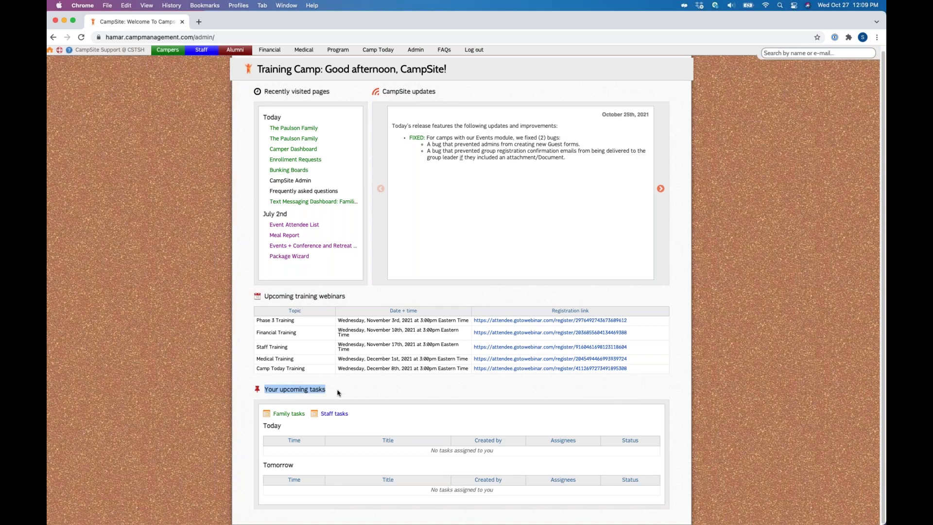
{"action": "left_click", "coordinate": [339, 393]}
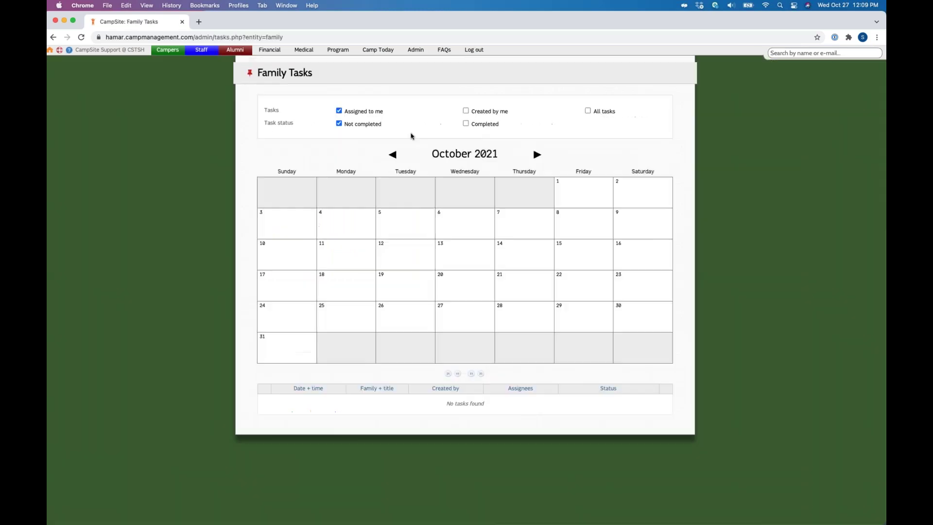
{"action": "left_click", "coordinate": [466, 111]}
{"action": "left_click", "coordinate": [466, 124]}
{"action": "left_click", "coordinate": [588, 112]}
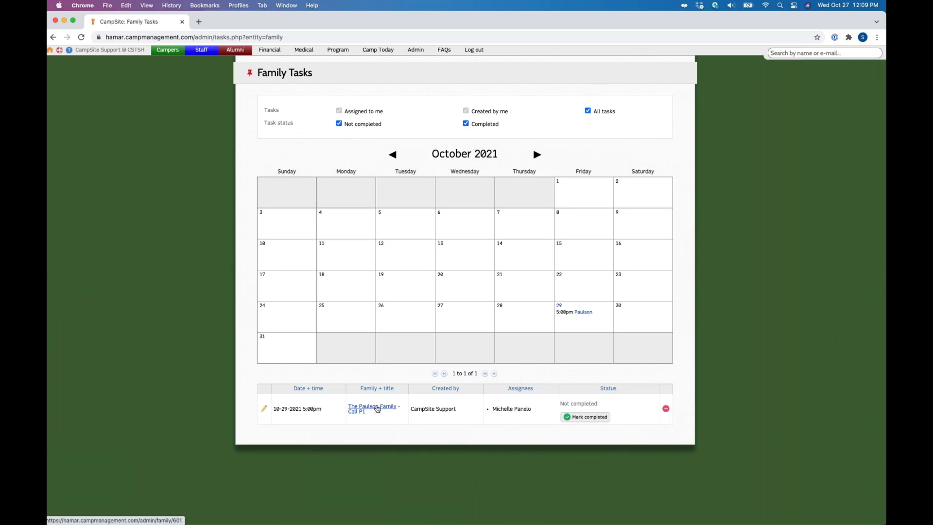
{"action": "left_click", "coordinate": [377, 409]}
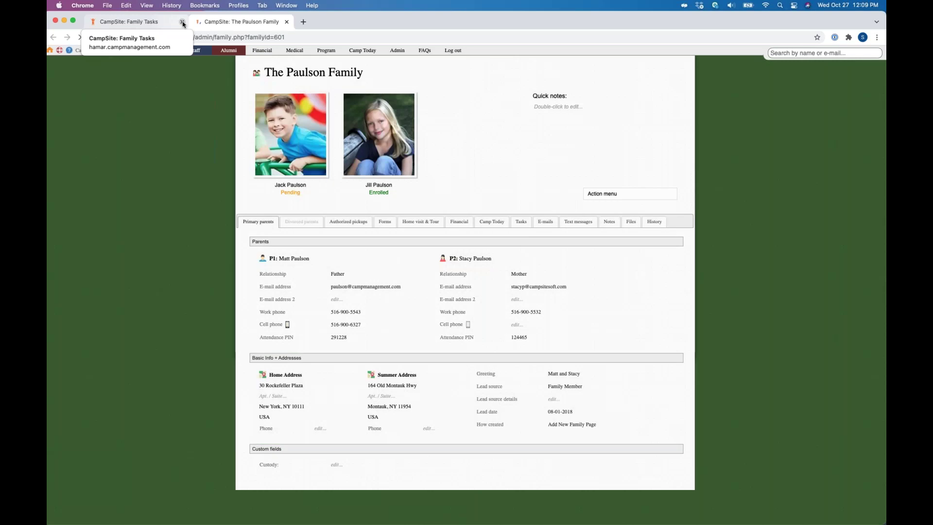
{"action": "left_click", "coordinate": [182, 22]}
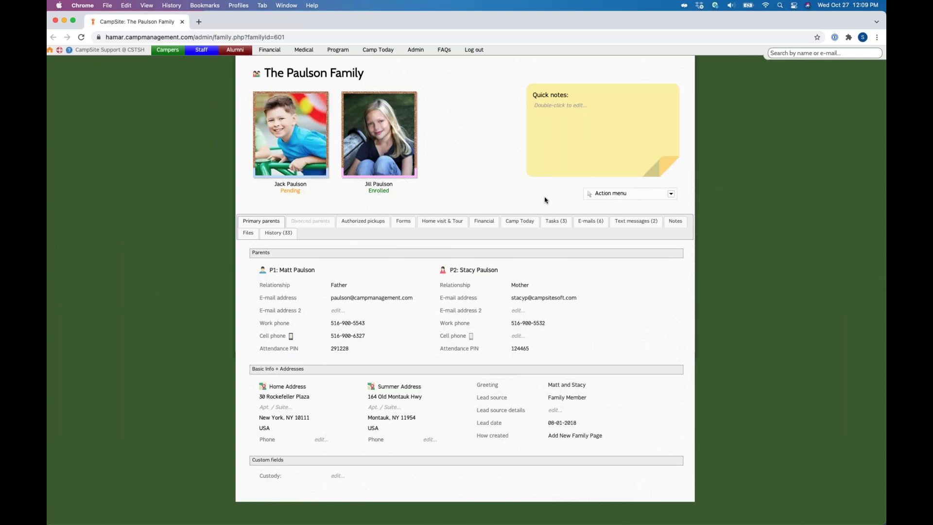
Step: View the Camp Firewood 2021 Enrollment e-mail on the family's E-mails tab, then close its preview
{"action": "left_click", "coordinate": [592, 223]}
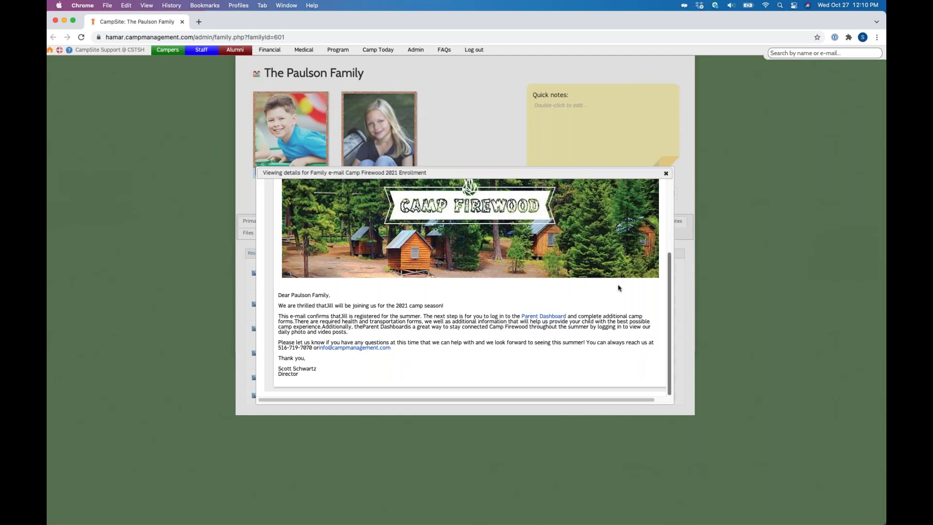
{"action": "left_click", "coordinate": [667, 174]}
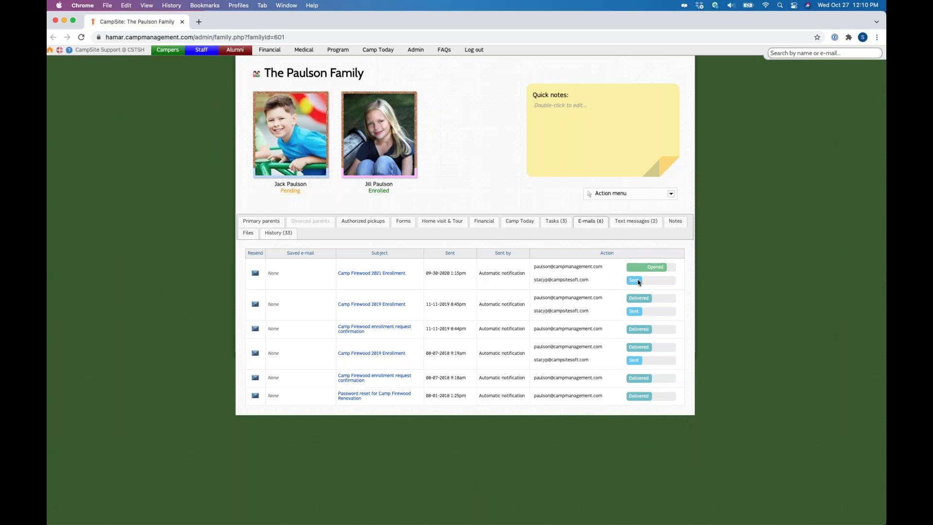
Step: Review the recipient addresses on the family's e-mails, then switch to the family Notes tab
{"action": "mouse_move", "coordinate": [639, 282]}
{"action": "left_click_drag", "start_coordinate": [638, 282], "coordinate": [534, 280]}
{"action": "left_click", "coordinate": [549, 295]}
{"action": "left_click_drag", "start_coordinate": [533, 297], "coordinate": [612, 298]}
{"action": "left_click", "coordinate": [641, 300]}
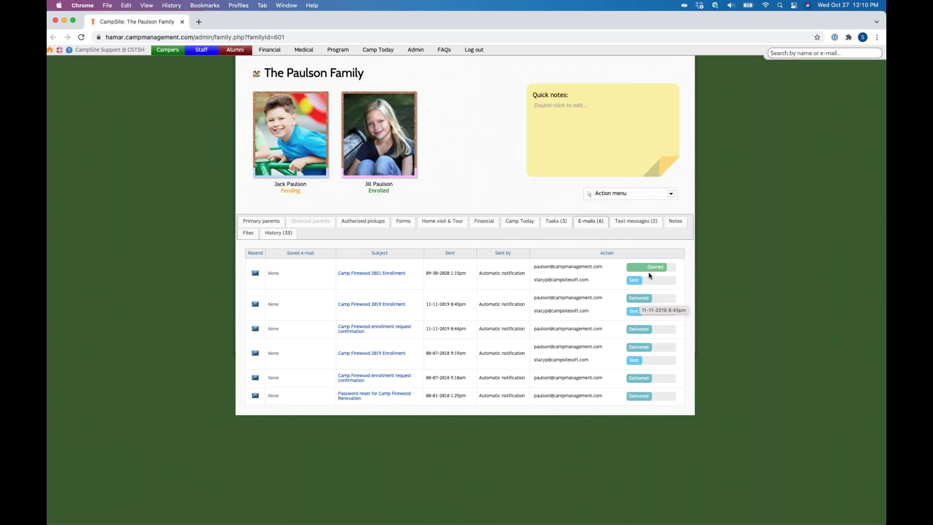
{"action": "mouse_move", "coordinate": [655, 271]}
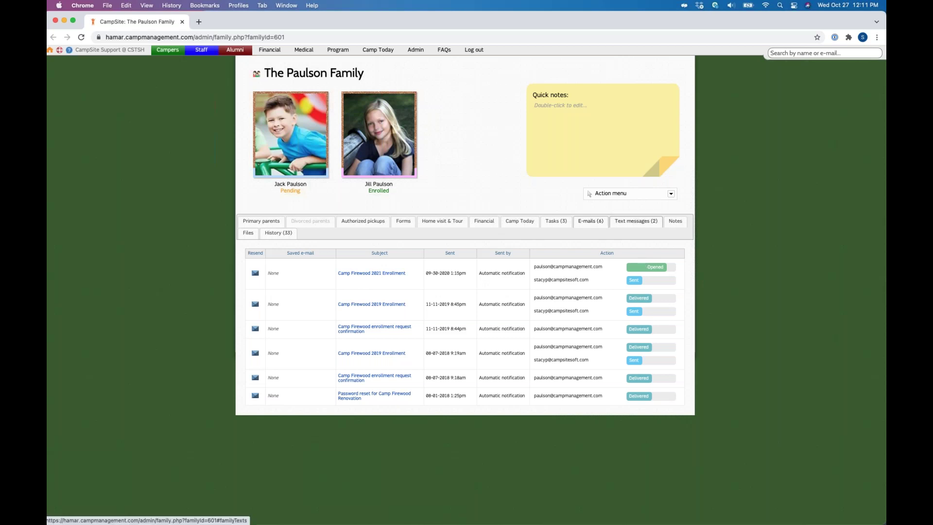
{"action": "left_click", "coordinate": [675, 223]}
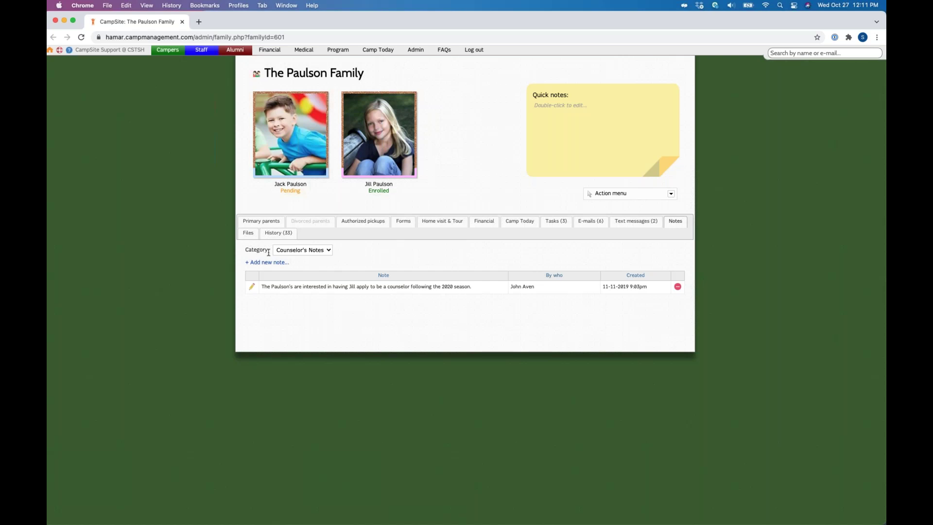
Step: Filter family notes to the empty Uncategorized category and cancel a new note without adding it
{"action": "left_click", "coordinate": [329, 251]}
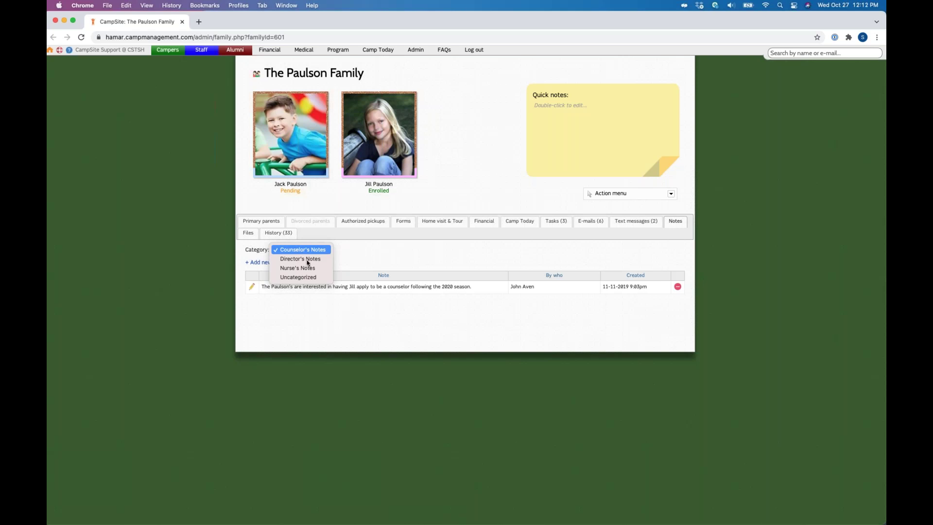
{"action": "left_click", "coordinate": [302, 277]}
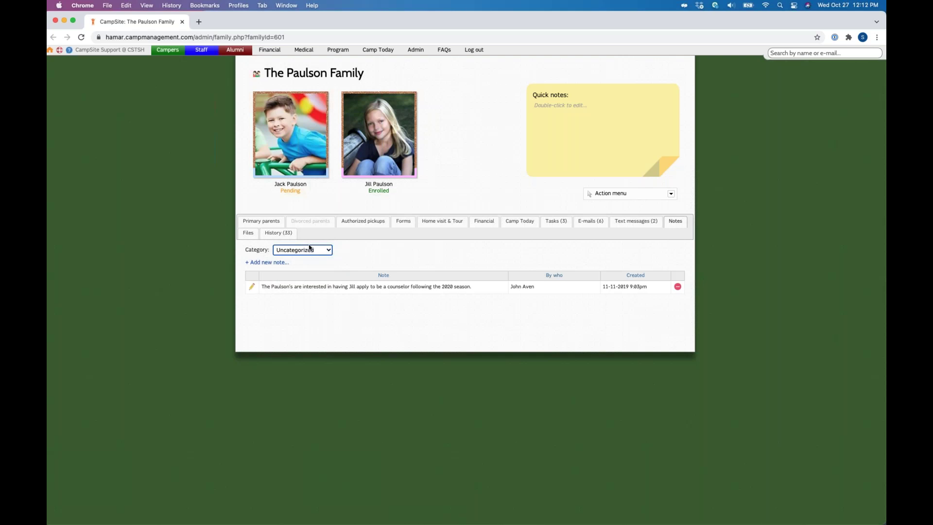
{"action": "left_click", "coordinate": [286, 261]}
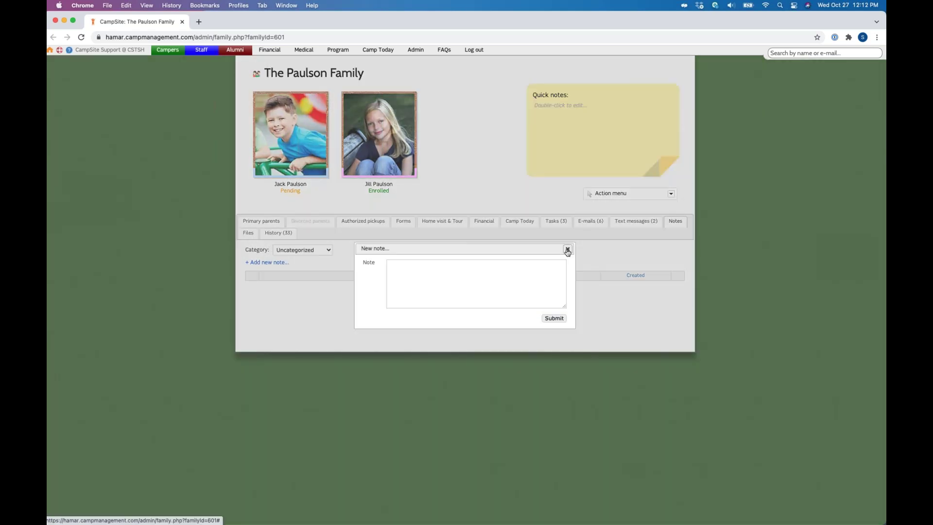
{"action": "left_click", "coordinate": [567, 250]}
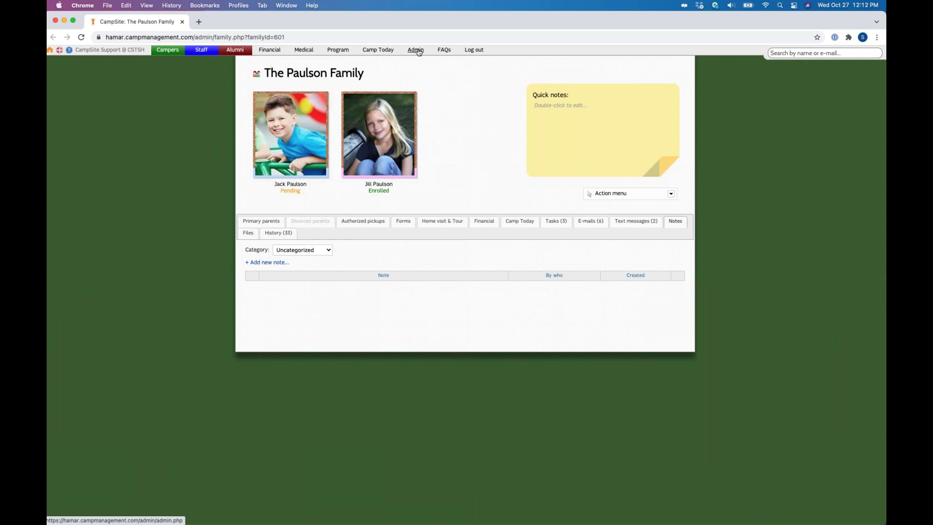
{"action": "left_click", "coordinate": [419, 53]}
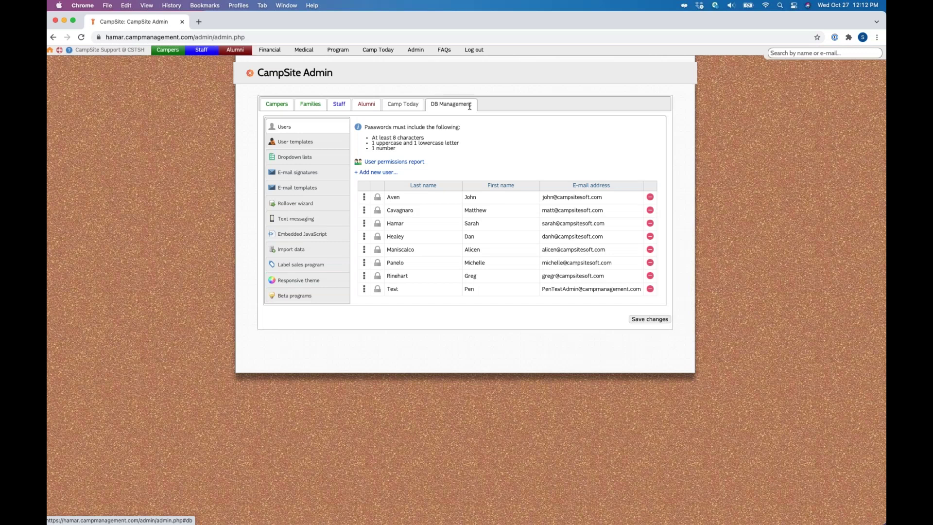
Step: Expand the first admin user's permissions to show Campers rights, including Family + camper notes Admin
{"action": "left_click", "coordinate": [403, 196]}
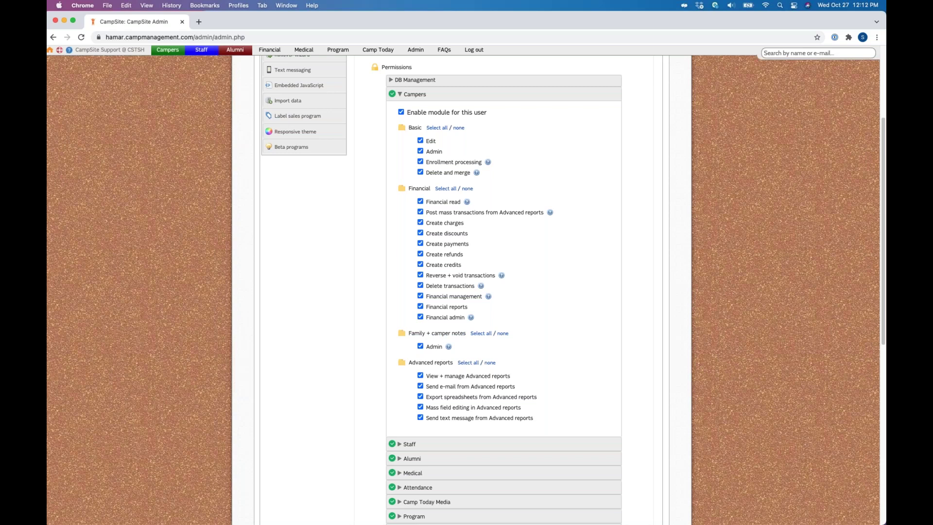
{"action": "scroll", "coordinate": [419, 111], "scroll_direction": "up", "scroll_amount": 3}
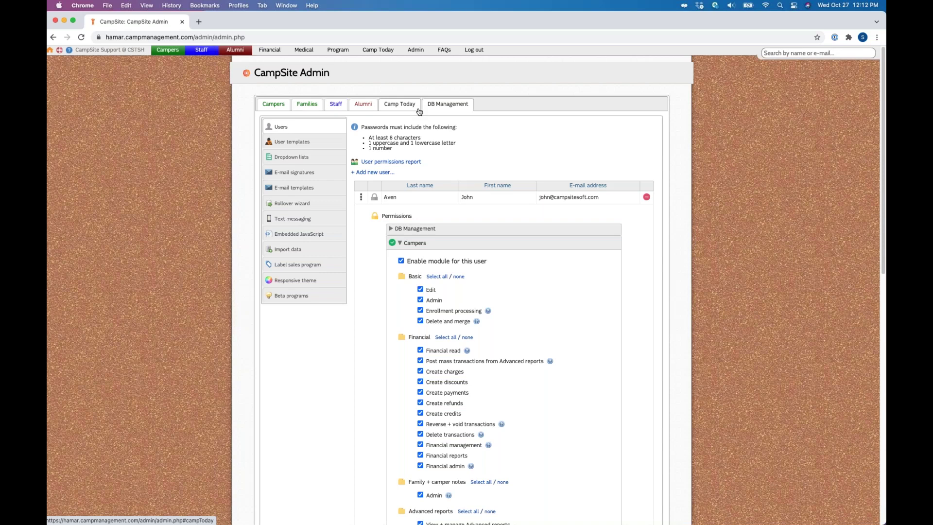
{"action": "left_click", "coordinate": [273, 105]}
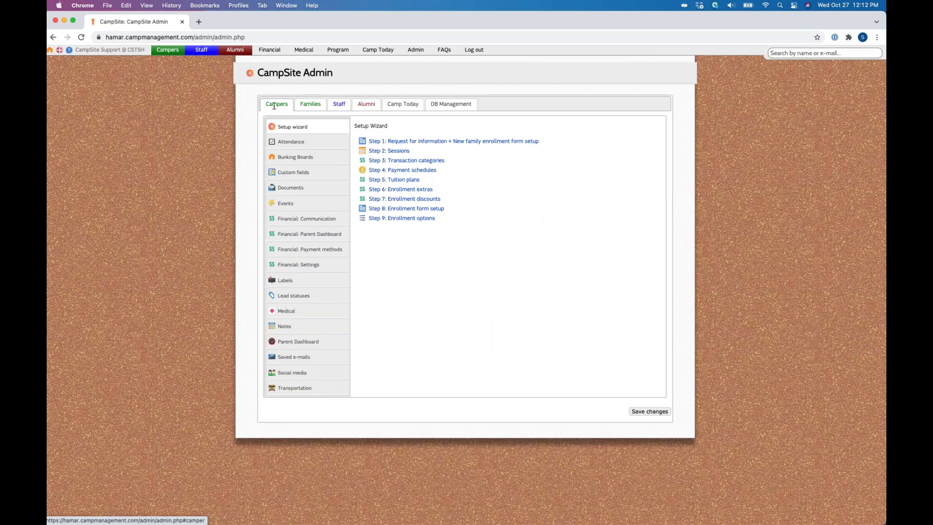
Step: Open the Admin Campers settings, showing the Setup Wizard's nine enrollment steps
{"action": "left_click", "coordinate": [310, 104]}
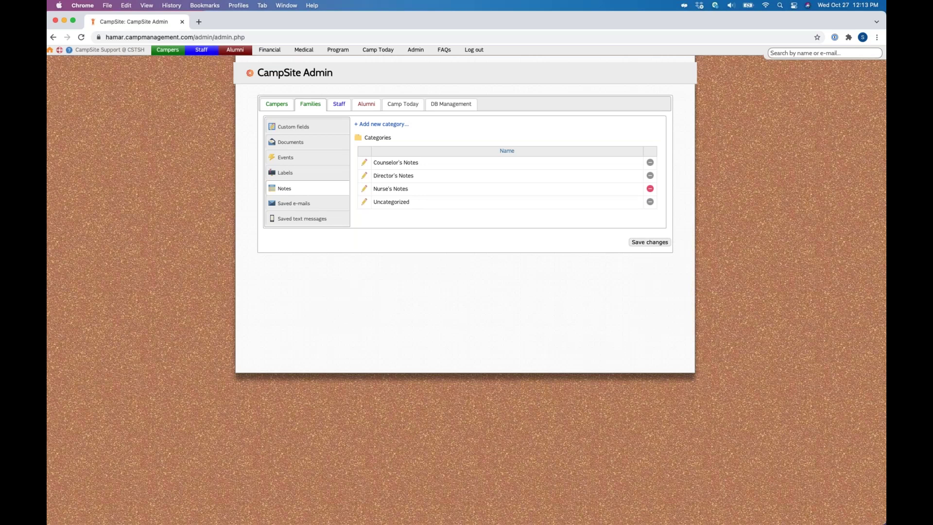
{"action": "left_click", "coordinate": [364, 162]}
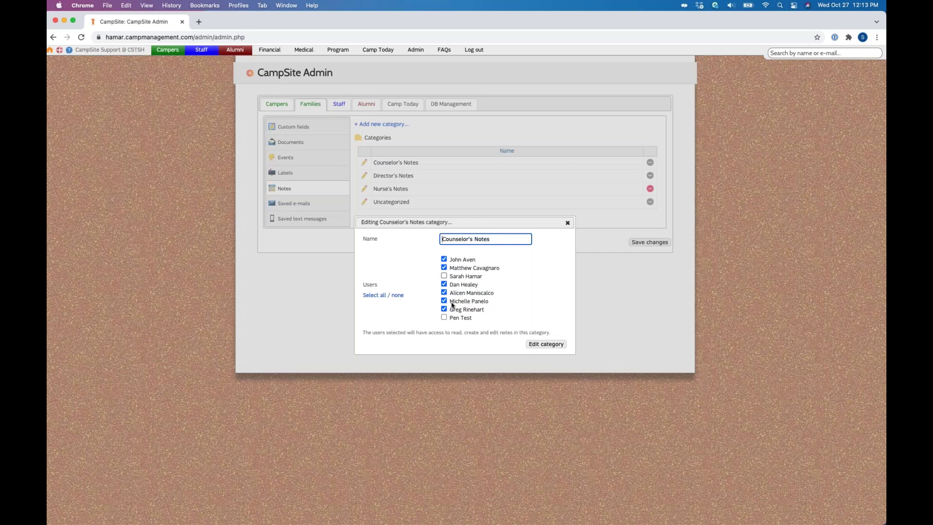
{"action": "key", "text": "Escape"}
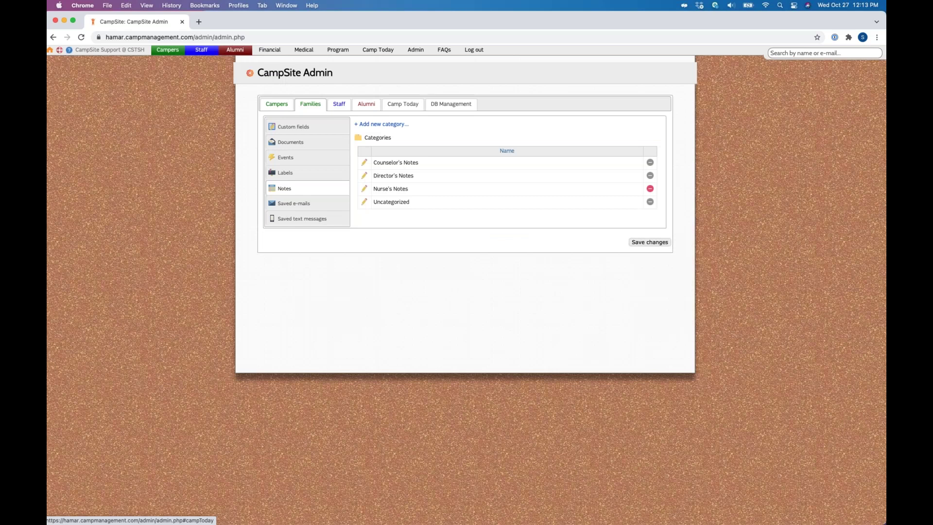
{"action": "left_click", "coordinate": [382, 124]}
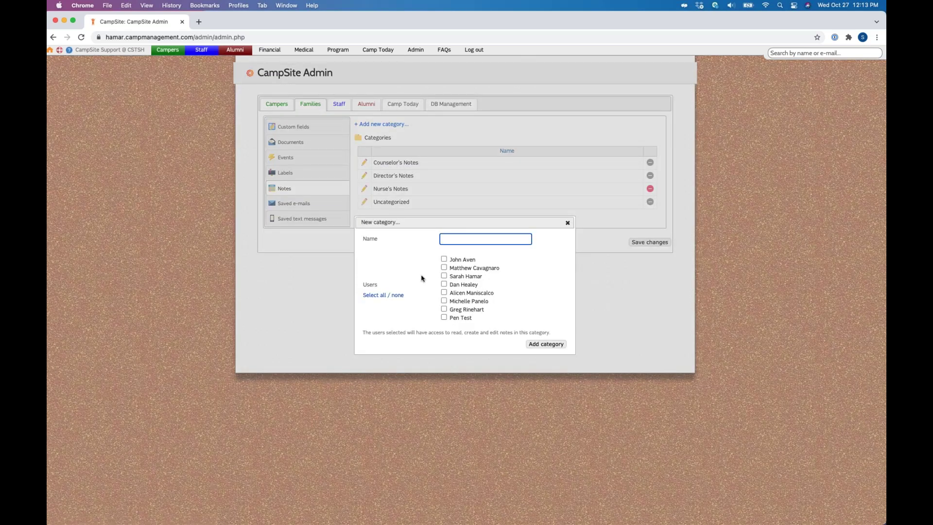
{"action": "key", "text": "Escape"}
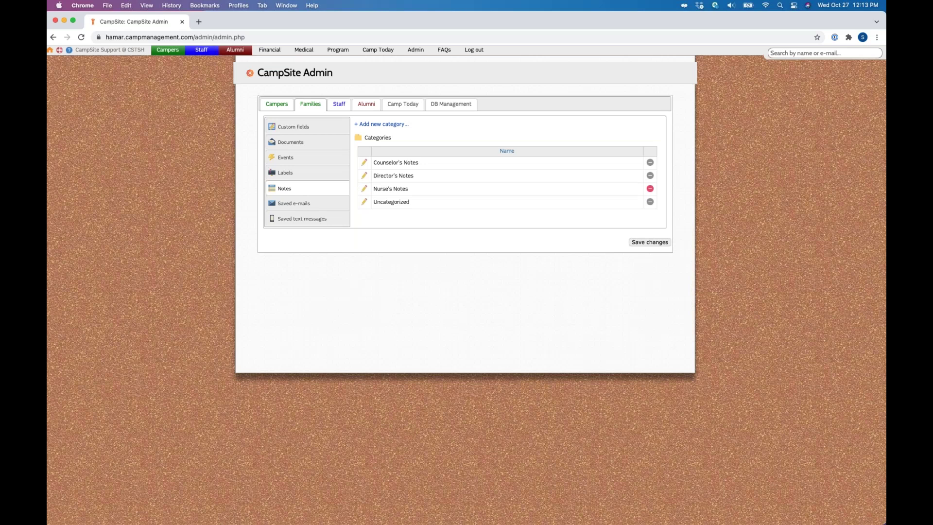
Step: Search by the family's surname and open the family result from the matches
{"action": "left_click", "coordinate": [868, 53]}
{"action": "type", "text": "paul"}
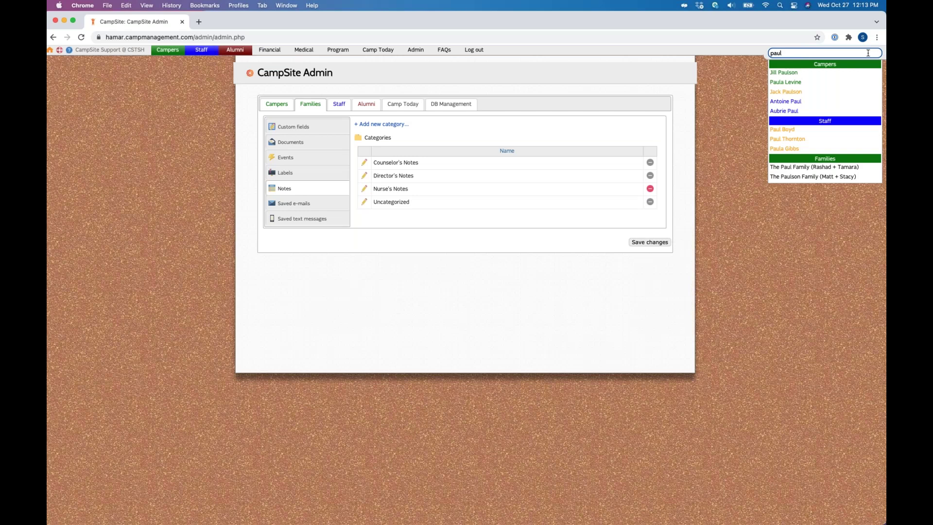
{"action": "key", "text": "Up"}
{"action": "key", "text": "Return"}
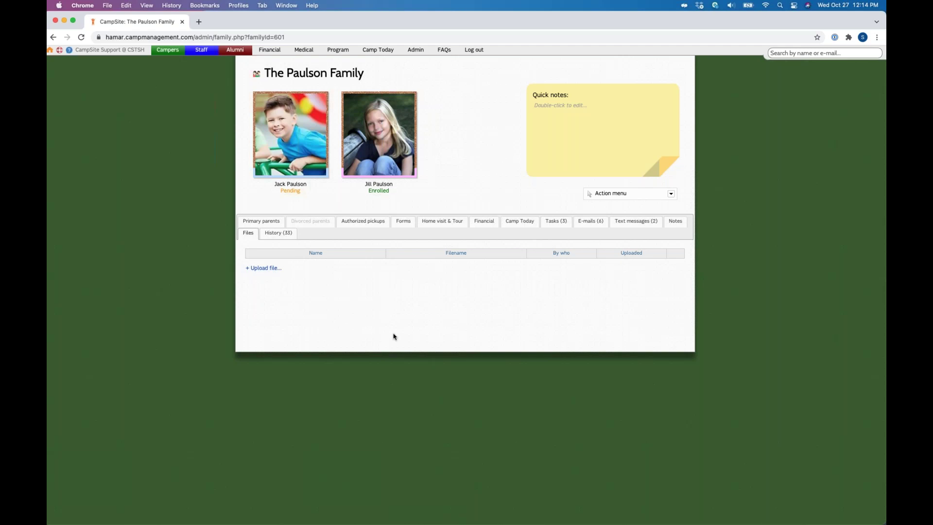
Step: Browse the family's 33-entry History, noting the latest change's author, then reload the record
{"action": "left_click", "coordinate": [278, 233]}
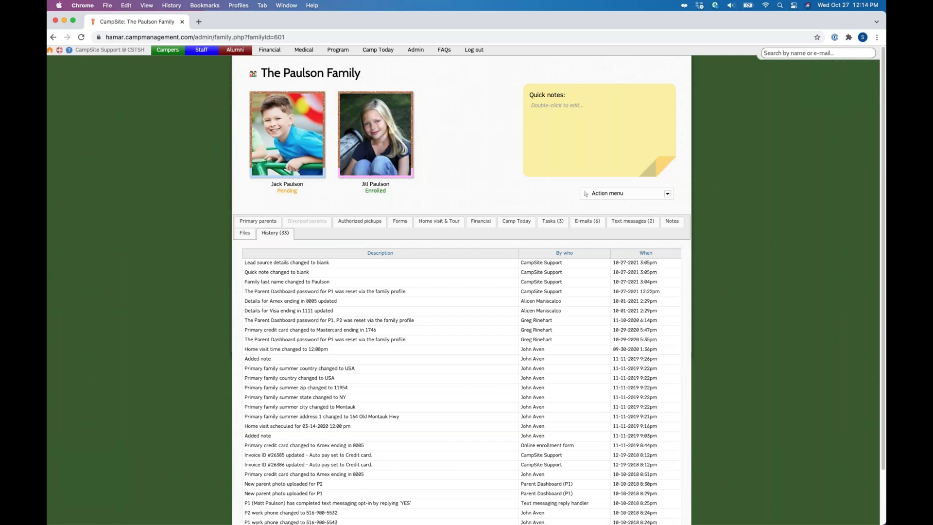
{"action": "triple_click", "coordinate": [541, 263]}
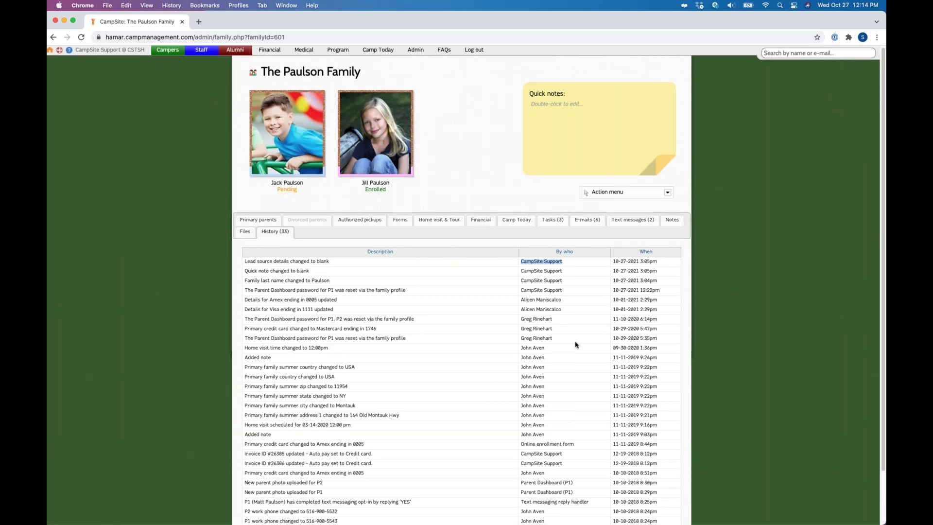
{"action": "scroll", "coordinate": [419, 380], "scroll_direction": "down", "scroll_amount": 3}
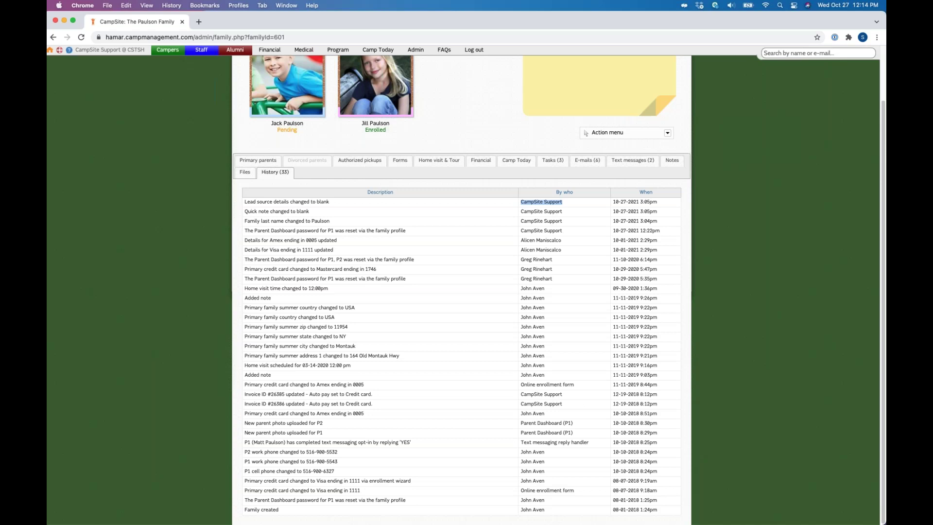
{"action": "key", "text": "super+r"}
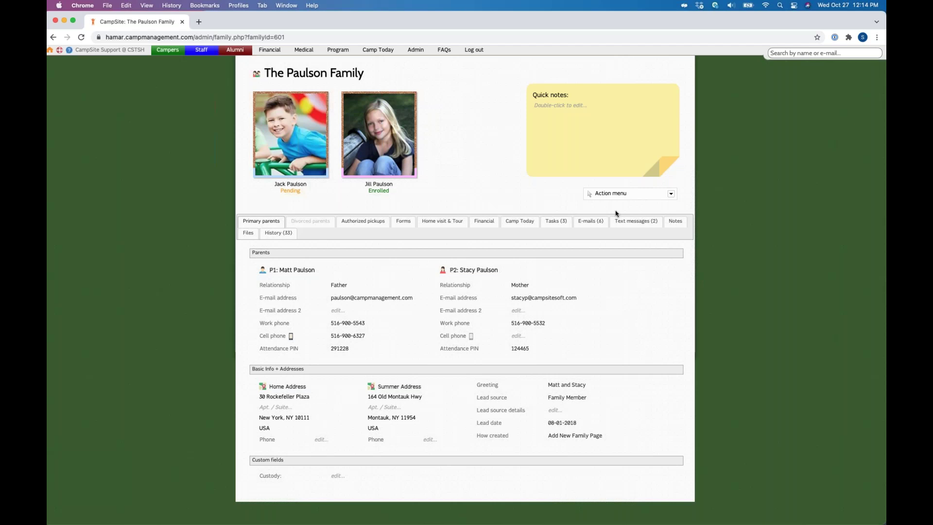
Step: Choose Reset Dashboard password from the family's Action menu
{"action": "left_click", "coordinate": [670, 194]}
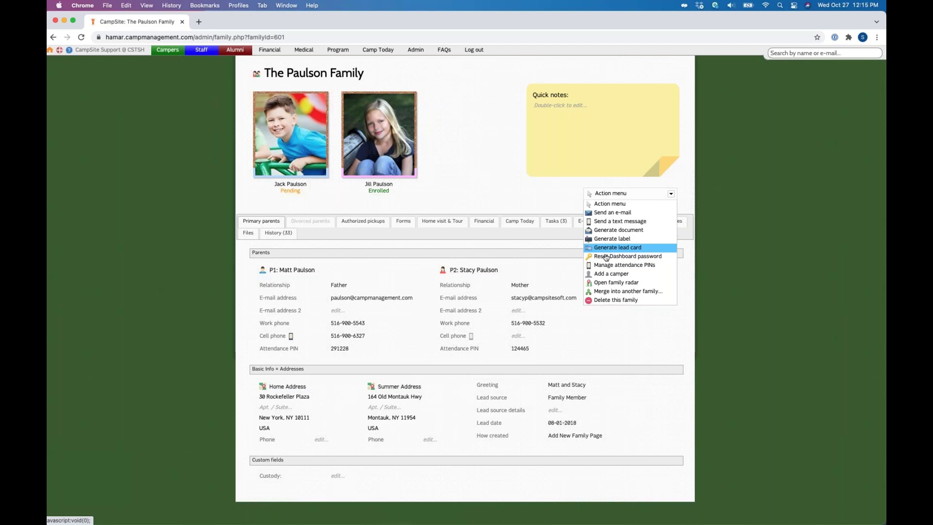
{"action": "left_click", "coordinate": [663, 260]}
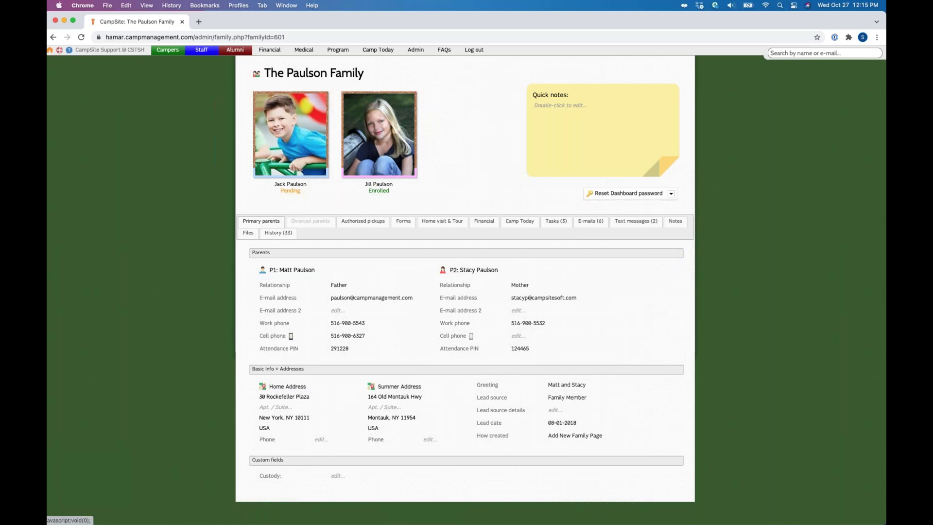
{"action": "left_click", "coordinate": [627, 193]}
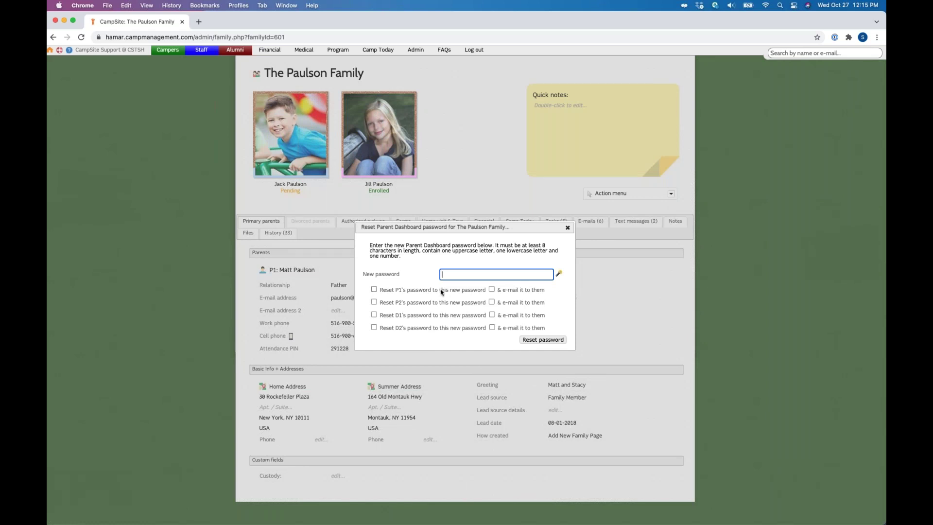
Step: Replace a manually typed password with a randomly generated one
{"action": "key", "text": "super+a"}
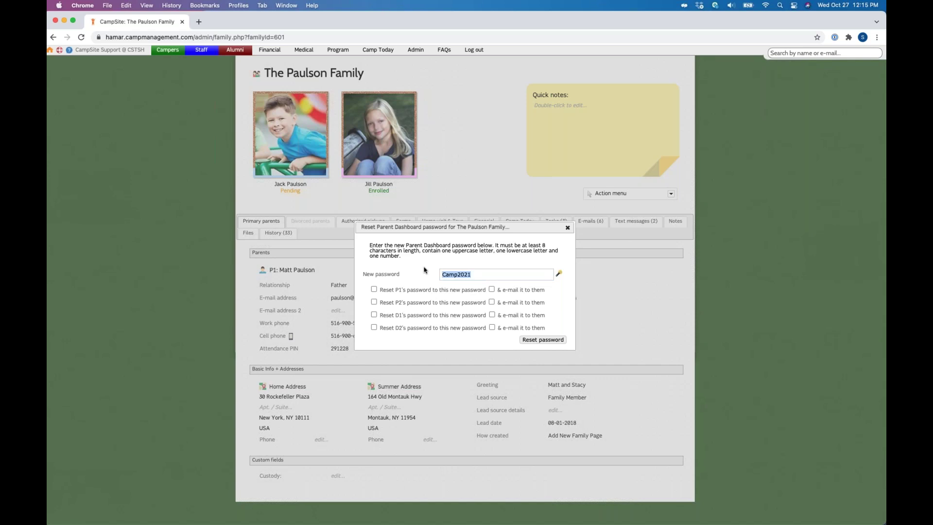
{"action": "key", "text": "BackSpace"}
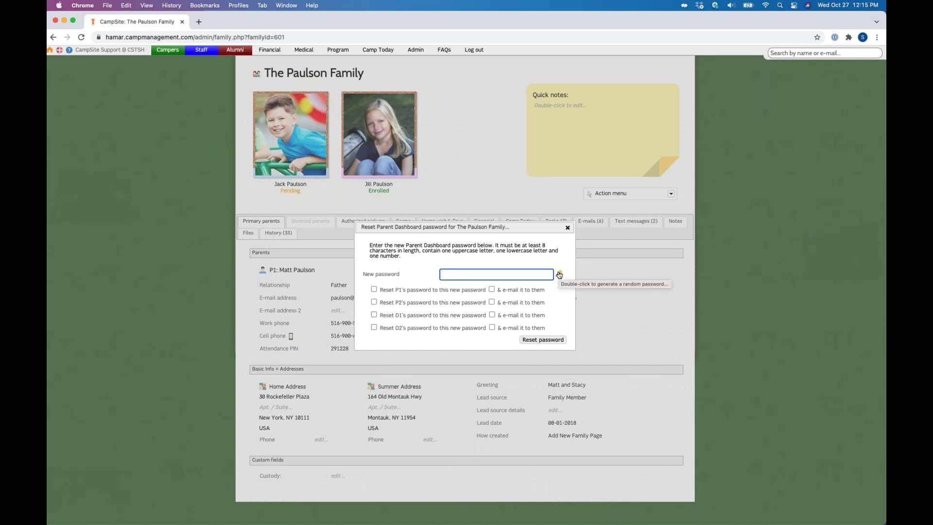
{"action": "double_click", "coordinate": [560, 274]}
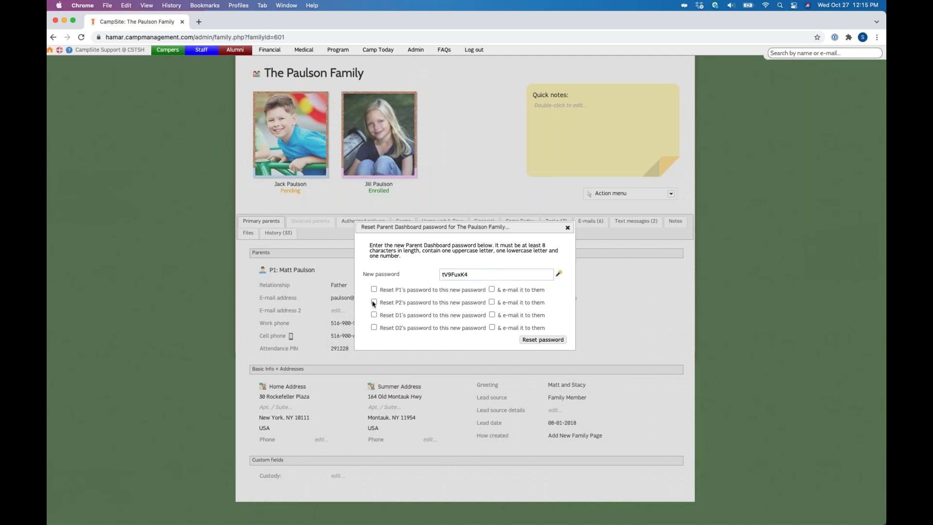
Step: Tick P1's reset and e-mail boxes and apply the Parent Dashboard password reset
{"action": "left_click_drag", "start_coordinate": [383, 291], "coordinate": [407, 292]}
{"action": "left_click", "coordinate": [422, 285]}
{"action": "left_click", "coordinate": [374, 289]}
{"action": "left_click", "coordinate": [492, 289]}
{"action": "left_click", "coordinate": [568, 228]}
{"action": "left_click", "coordinate": [627, 194]}
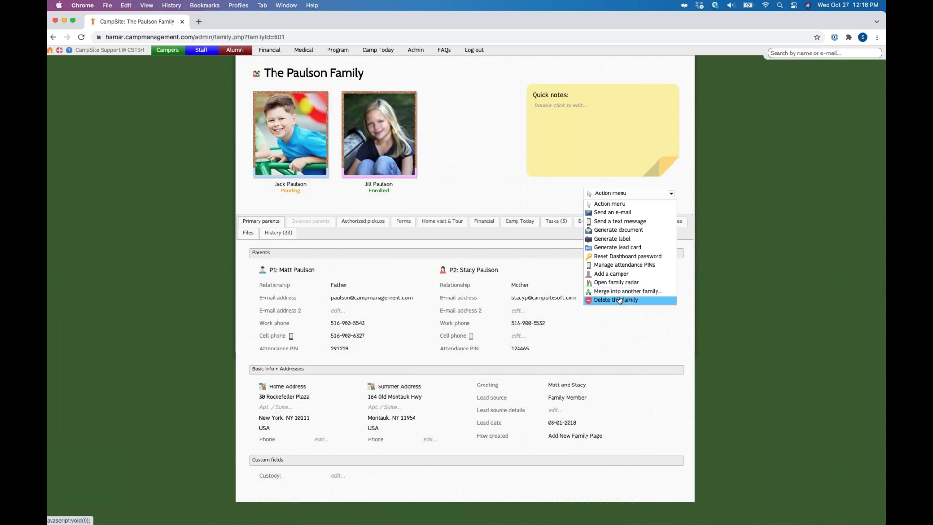
{"action": "left_click", "coordinate": [619, 300]}
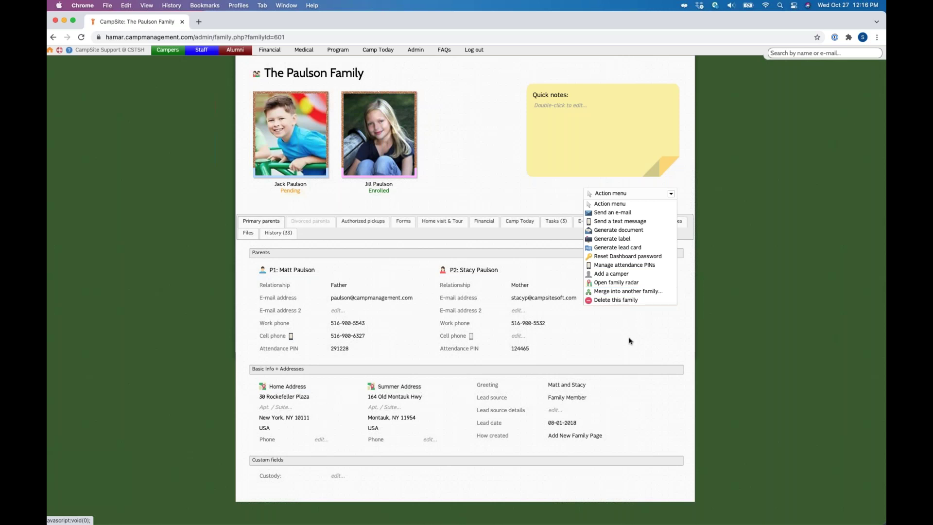
{"action": "left_click", "coordinate": [641, 196]}
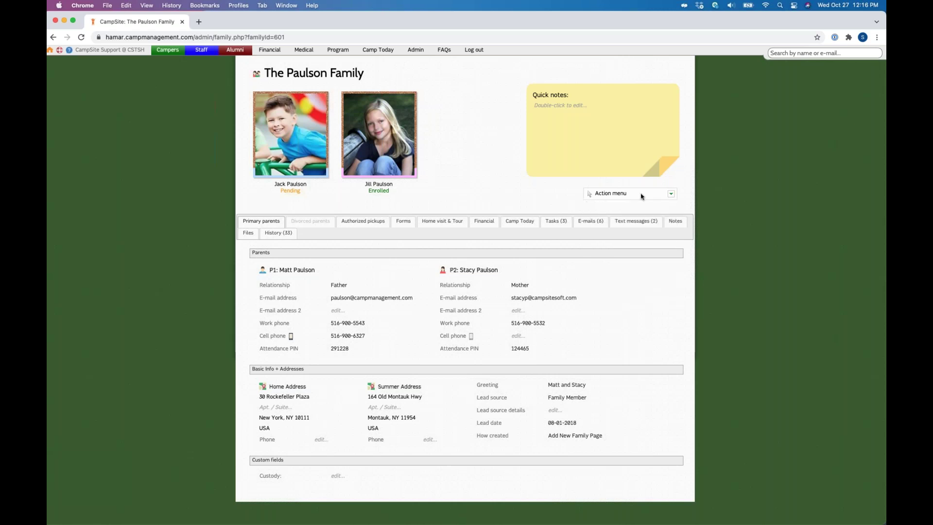
{"action": "triple_click", "coordinate": [306, 271]}
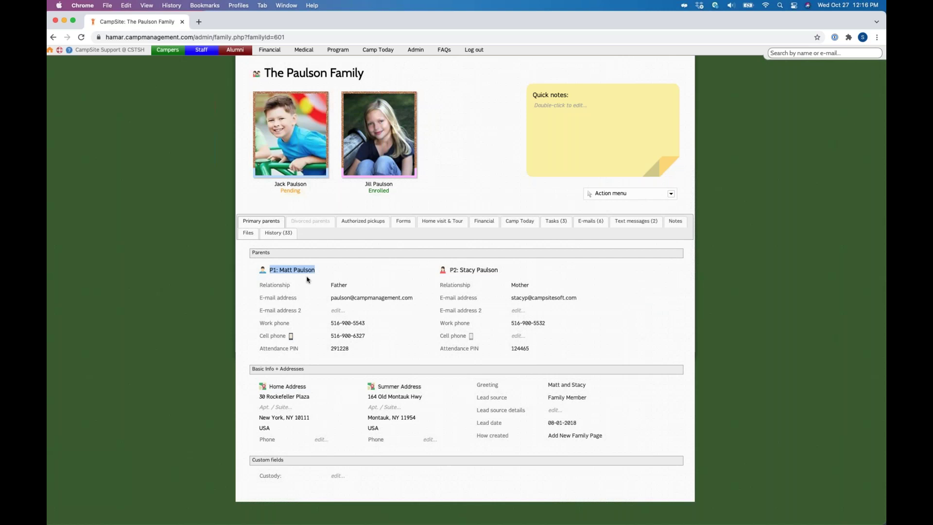
{"action": "left_click", "coordinate": [307, 279]}
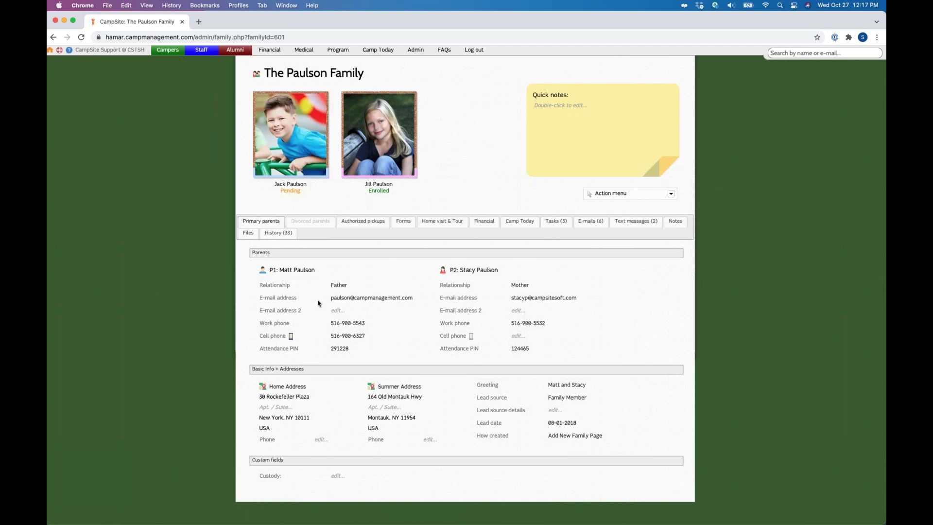
{"action": "left_click_drag", "start_coordinate": [331, 298], "coordinate": [413, 298]}
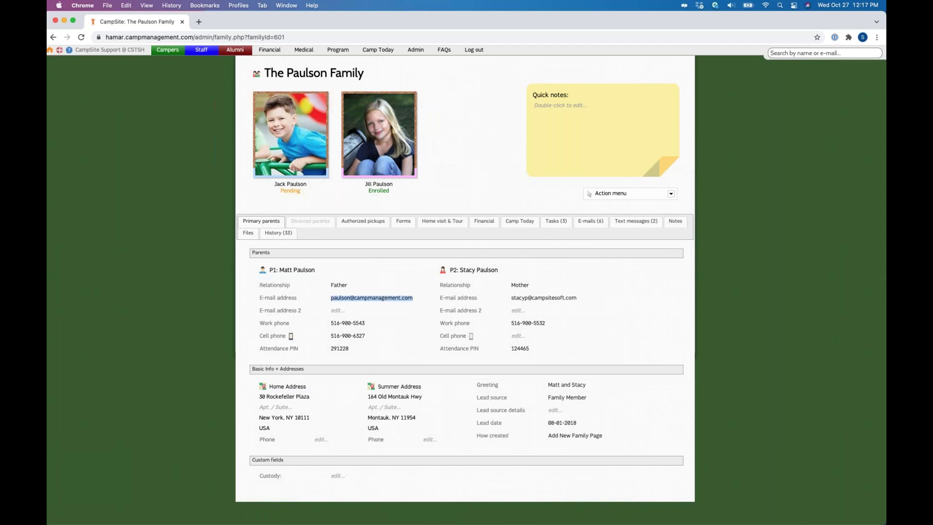
{"action": "left_click", "coordinate": [404, 281]}
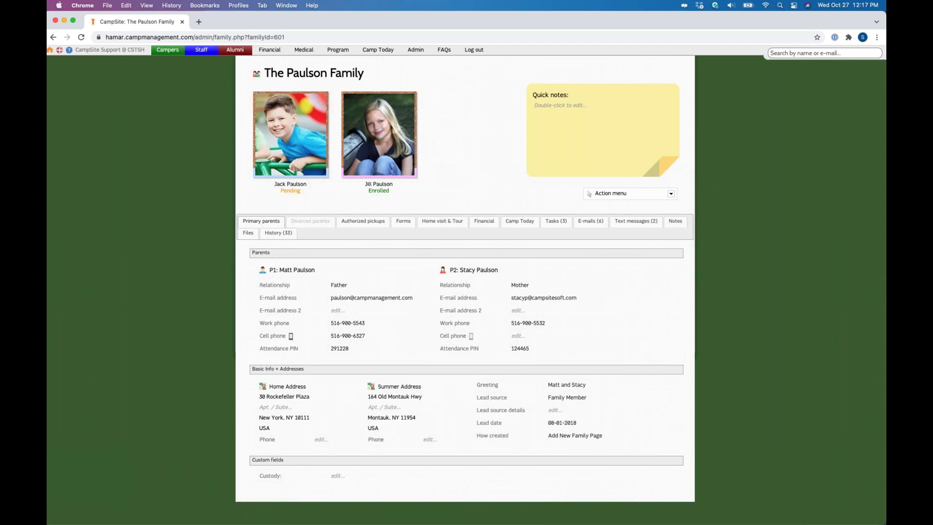
{"action": "left_click", "coordinate": [627, 194]}
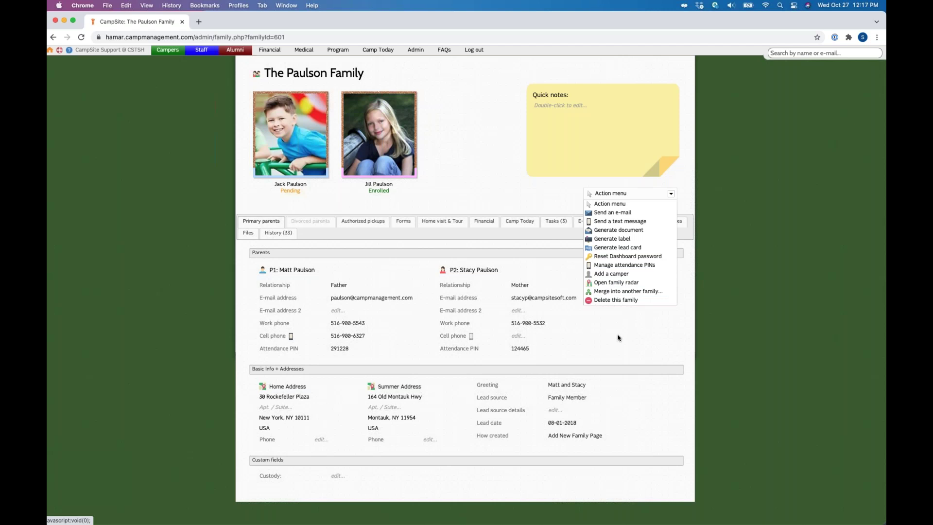
{"action": "double_click", "coordinate": [290, 37]}
{"action": "left_click", "coordinate": [522, 183]}
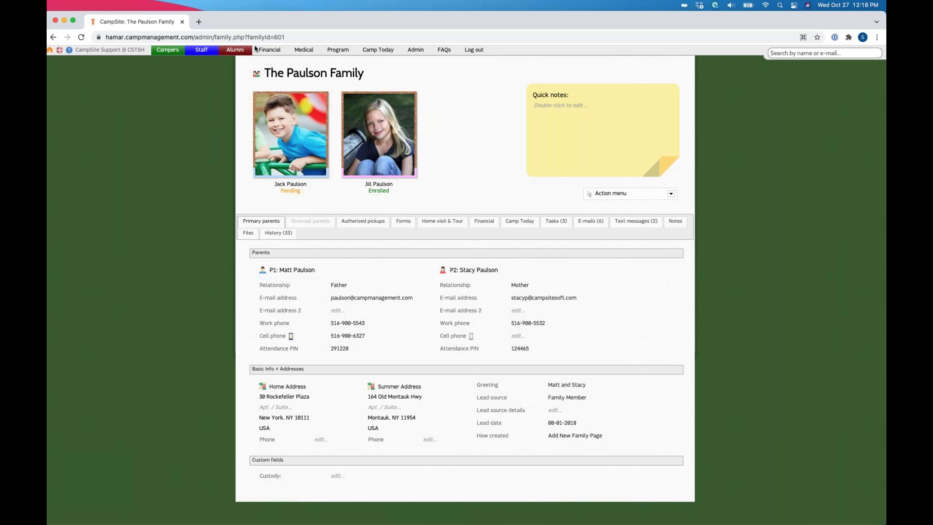
{"action": "left_click", "coordinate": [417, 52]}
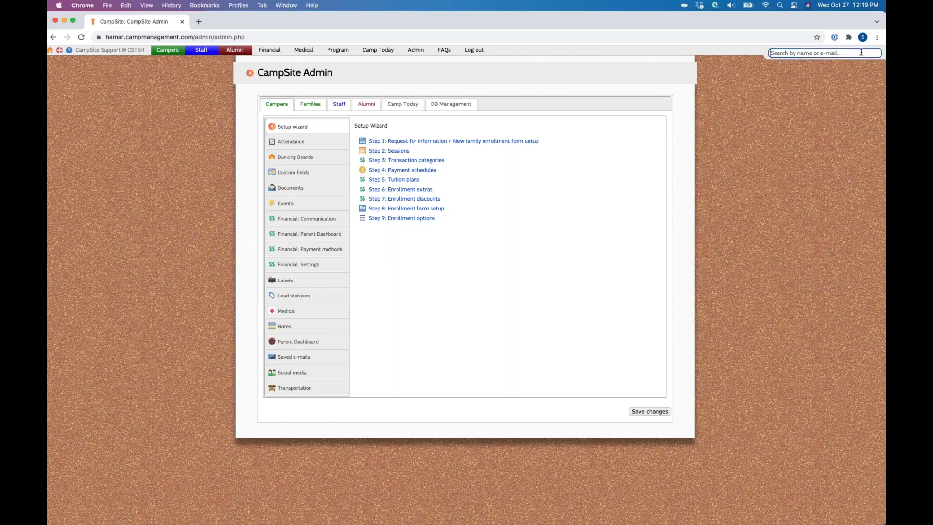
{"action": "type", "text": "pauls"}
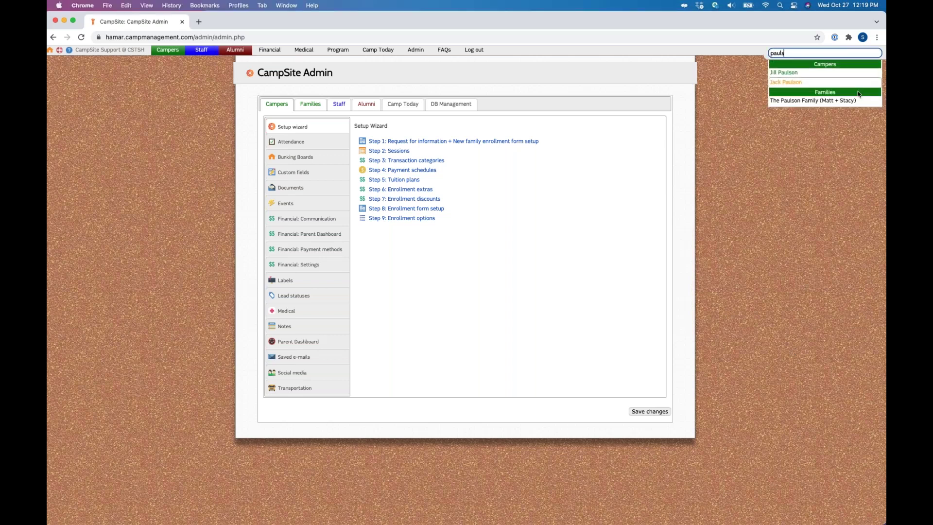
{"action": "left_click", "coordinate": [827, 101]}
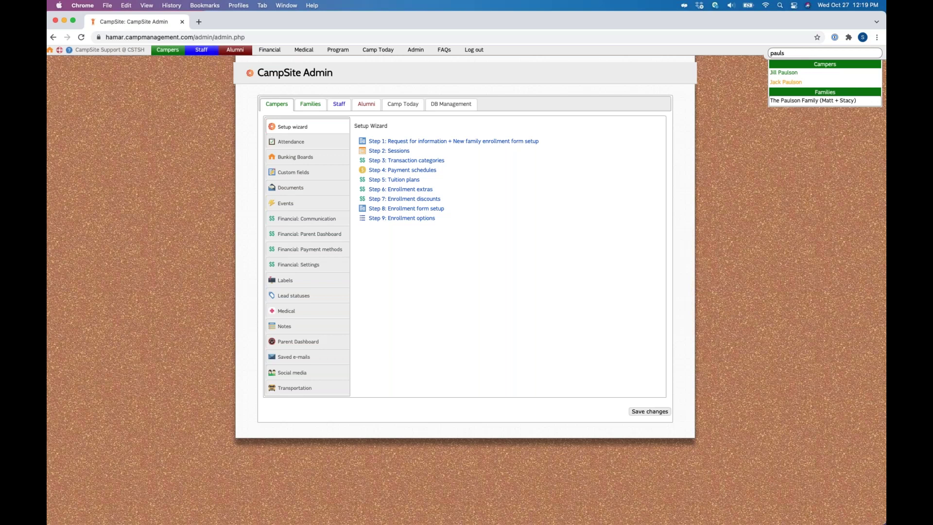
{"action": "key", "text": "Return"}
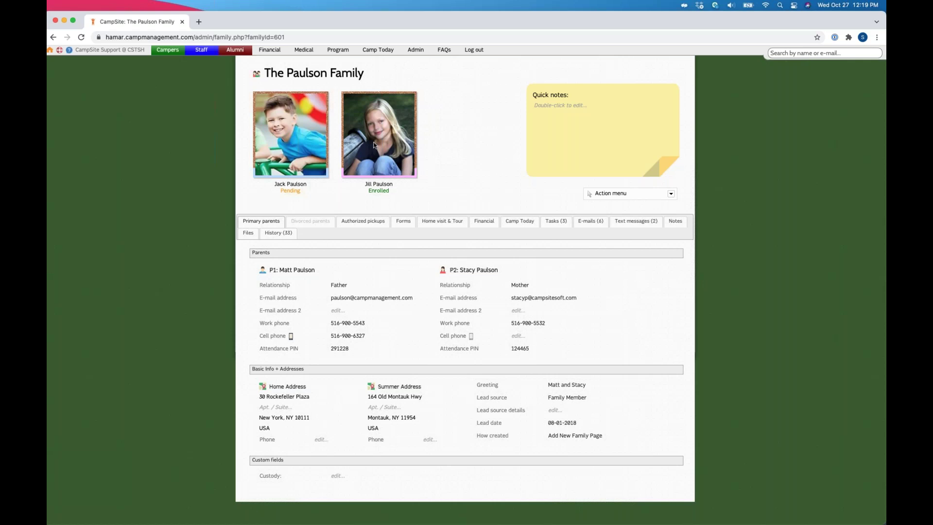
Step: Open the daughter's camper record, review her 2021 Enrolled status, and expand to show Week 7 and Week 8
{"action": "left_click", "coordinate": [379, 123]}
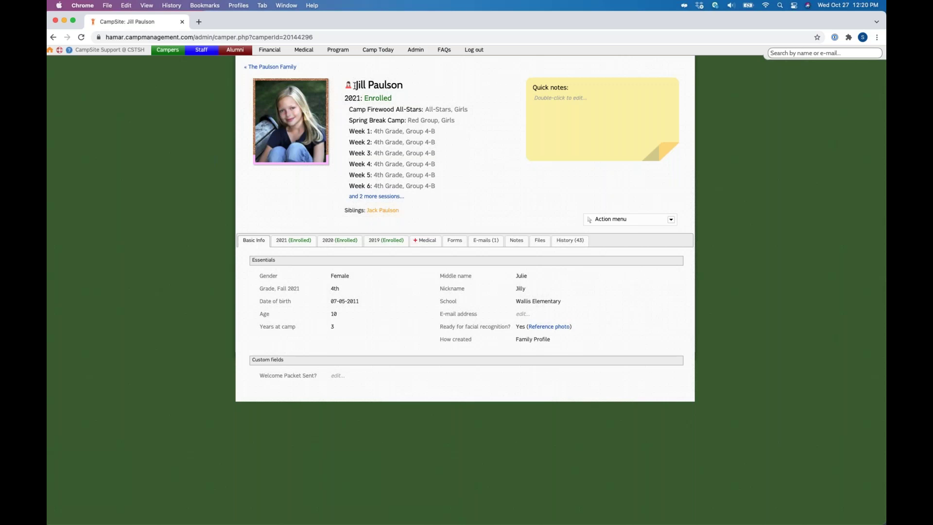
{"action": "double_click", "coordinate": [390, 85]}
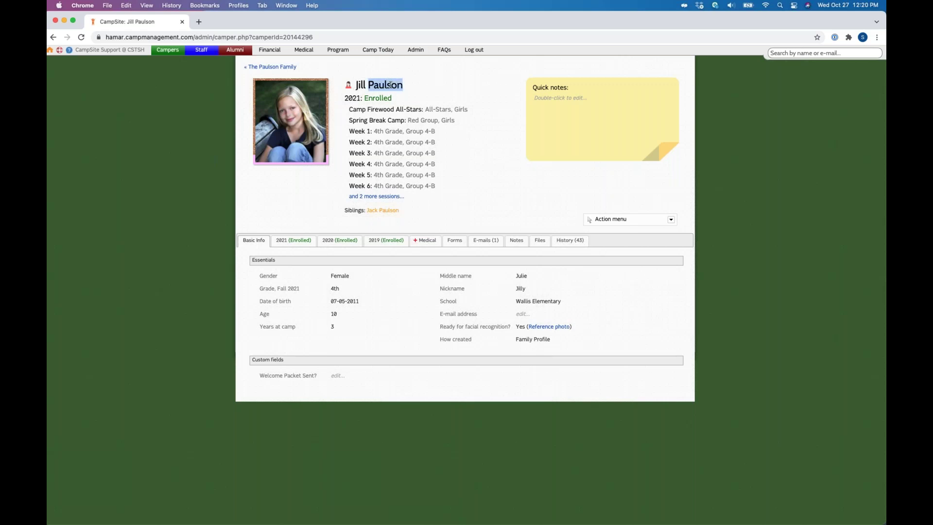
{"action": "left_click", "coordinate": [440, 88]}
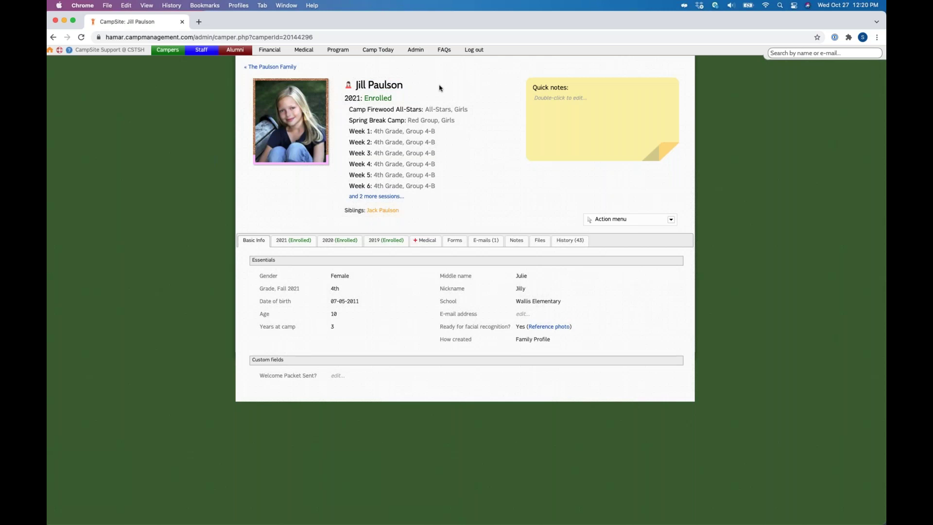
{"action": "left_click_drag", "start_coordinate": [376, 99], "coordinate": [349, 98]}
{"action": "left_click_drag", "start_coordinate": [364, 98], "coordinate": [396, 102]}
{"action": "left_click", "coordinate": [379, 98]}
{"action": "left_click", "coordinate": [377, 196]}
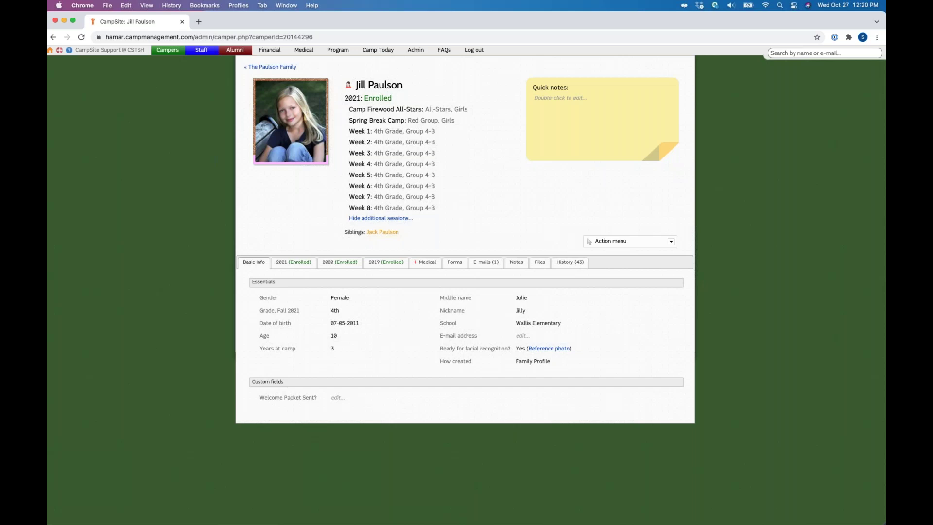
{"action": "double_click", "coordinate": [599, 105]}
Step: Set the camper's date of birth to 07-04-2011 by picking day 4
{"action": "left_click", "coordinate": [569, 113]}
{"action": "double_click", "coordinate": [338, 336]}
{"action": "left_click", "coordinate": [344, 323]}
{"action": "left_click", "coordinate": [352, 372]}
{"action": "key", "text": "Return"}
Step: Try editing the grade and dismiss the yearly-grade notice, leaving Fall 2021 grade at 4th
{"action": "double_click", "coordinate": [335, 311]}
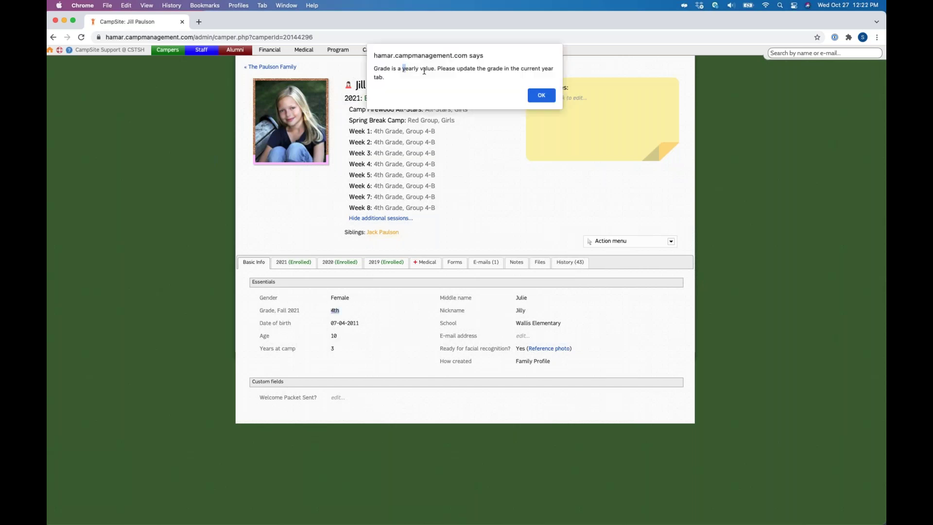
{"action": "left_click_drag", "start_coordinate": [425, 71], "coordinate": [424, 71]}
{"action": "left_click_drag", "start_coordinate": [424, 71], "coordinate": [427, 72]}
{"action": "left_click", "coordinate": [543, 97]}
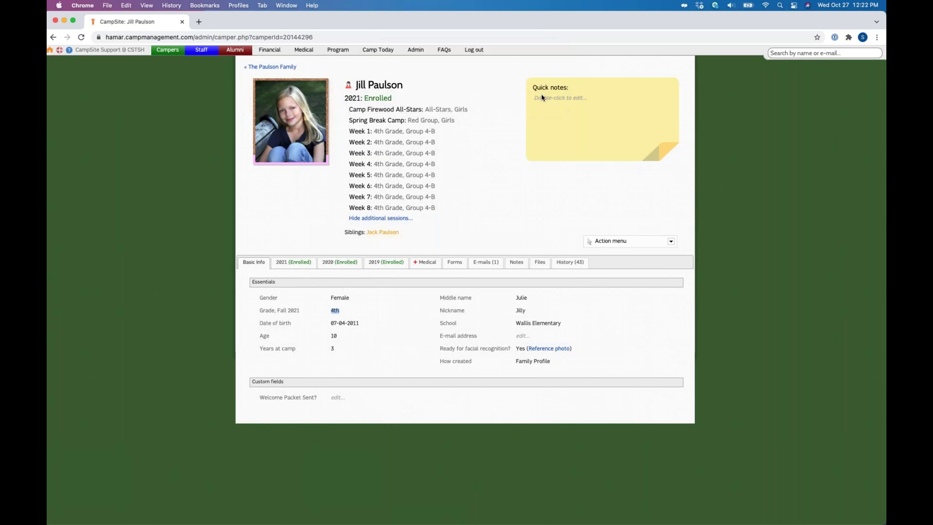
{"action": "left_click", "coordinate": [303, 265]}
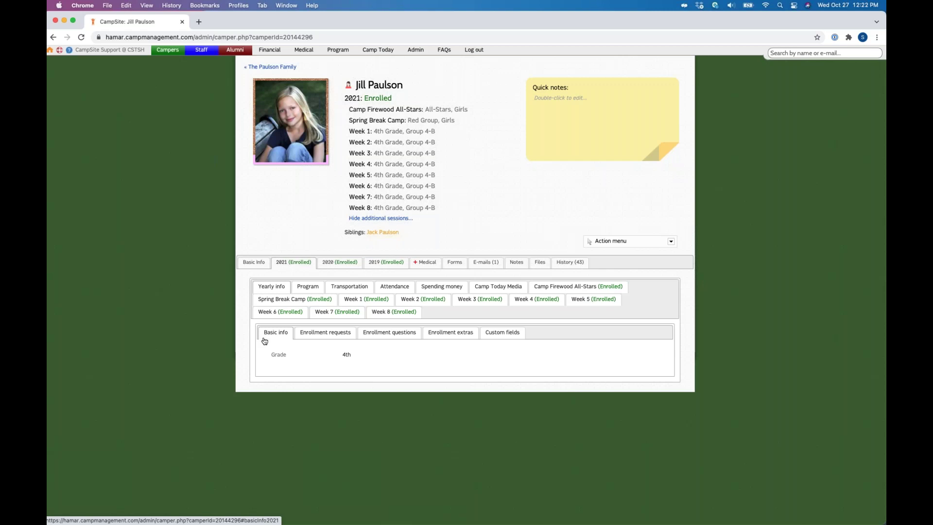
Step: Open the 2021 grade for editing, cancel to keep 4th, and show the enrollment requests
{"action": "double_click", "coordinate": [329, 359]}
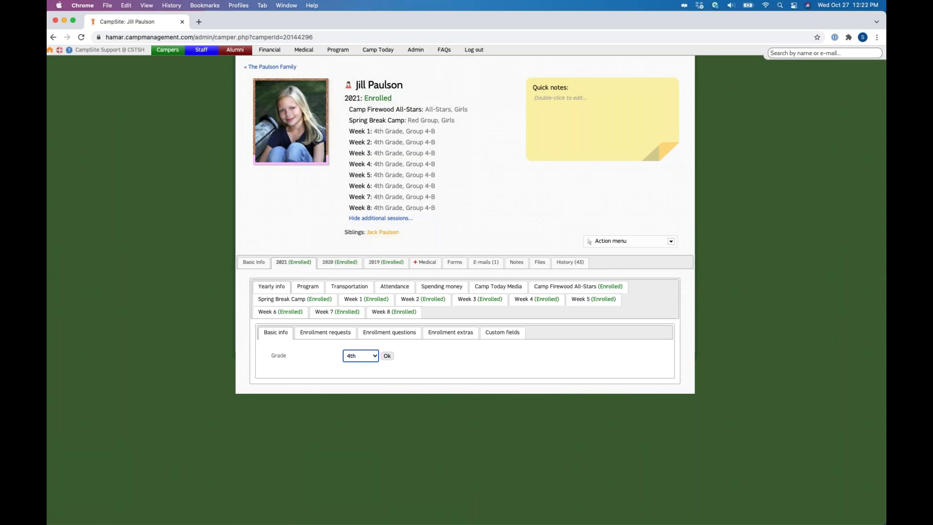
{"action": "key", "text": "Escape"}
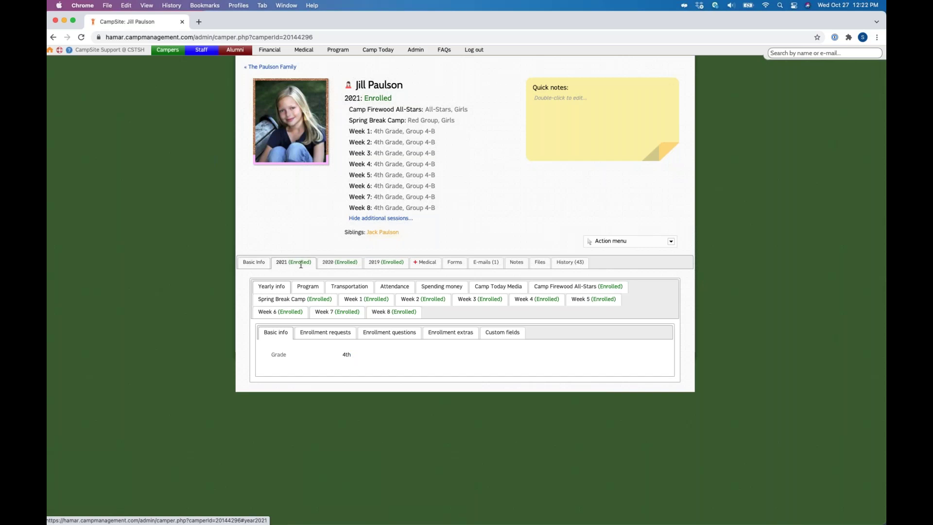
{"action": "left_click", "coordinate": [299, 337]}
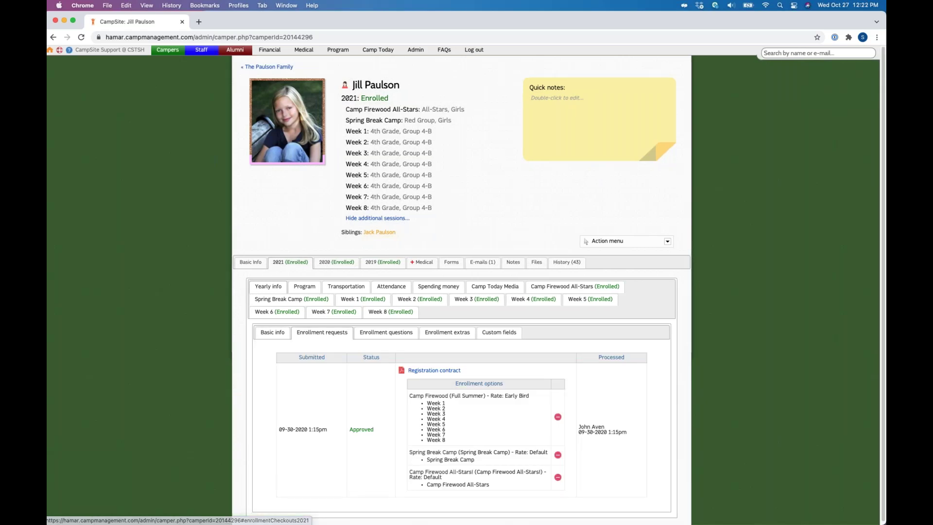
Step: Scroll to the approved 2021 enrollment request and open its registration contract PDF
{"action": "scroll", "coordinate": [545, 501], "scroll_direction": "down", "scroll_amount": 1}
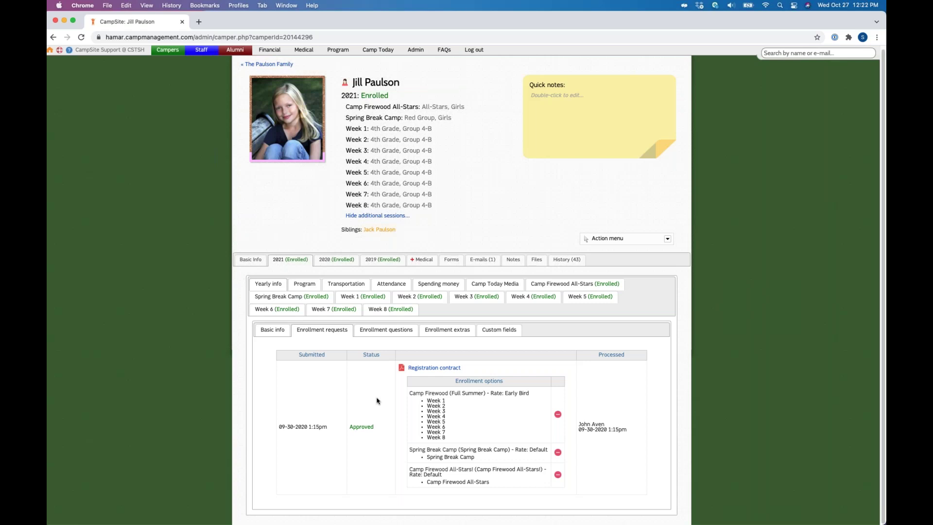
{"action": "left_click", "coordinate": [434, 368]}
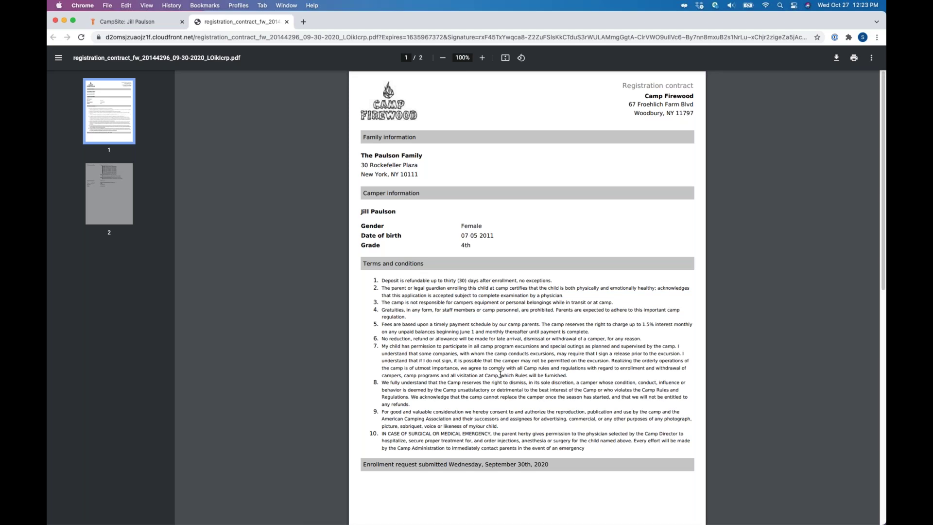
Step: Scroll through the two-page registration contract, then close the PDF tab to return to the camper record
{"action": "scroll", "coordinate": [501, 375], "scroll_direction": "down", "scroll_amount": 8}
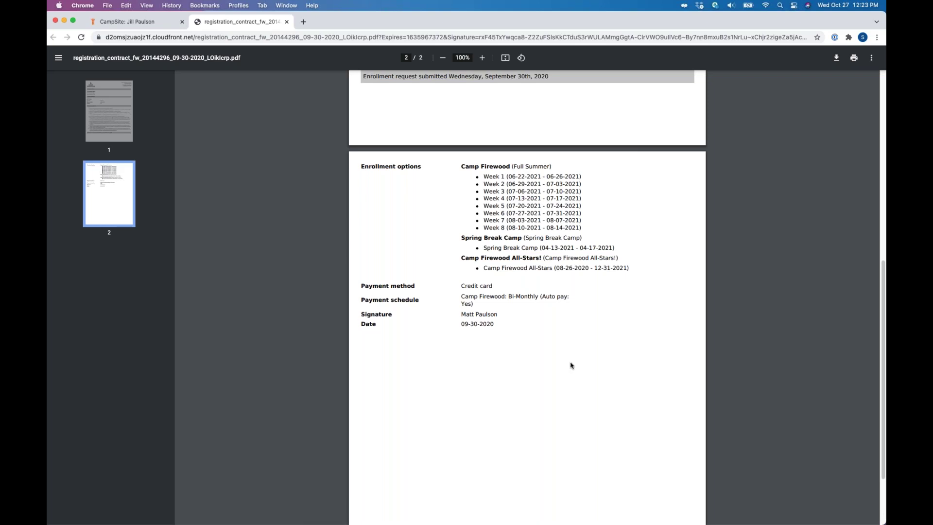
{"action": "scroll", "coordinate": [571, 365], "scroll_direction": "up", "scroll_amount": 3}
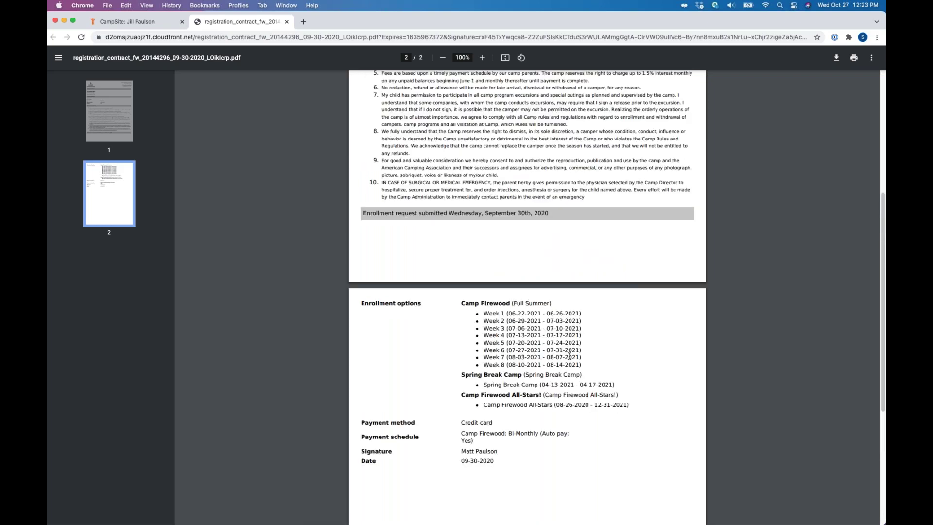
{"action": "scroll", "coordinate": [315, 303], "scroll_direction": "up", "scroll_amount": 5}
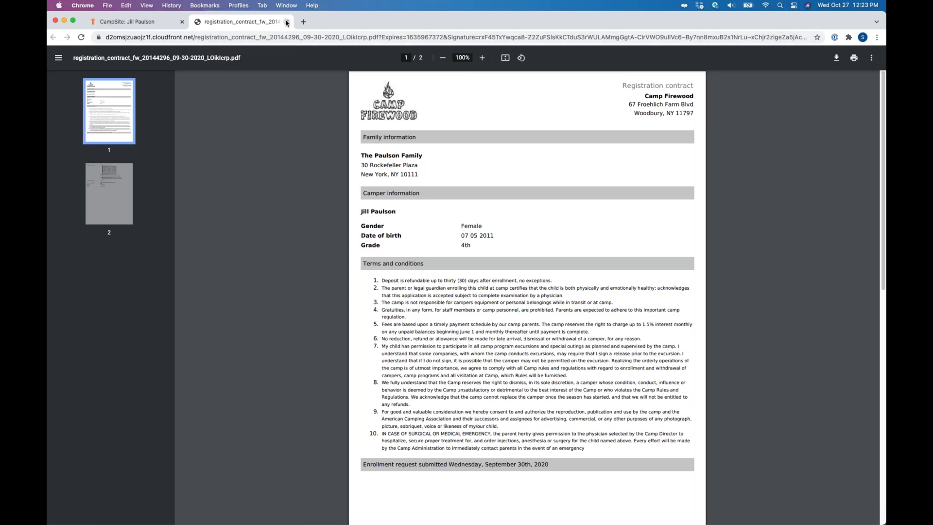
{"action": "left_click", "coordinate": [287, 22]}
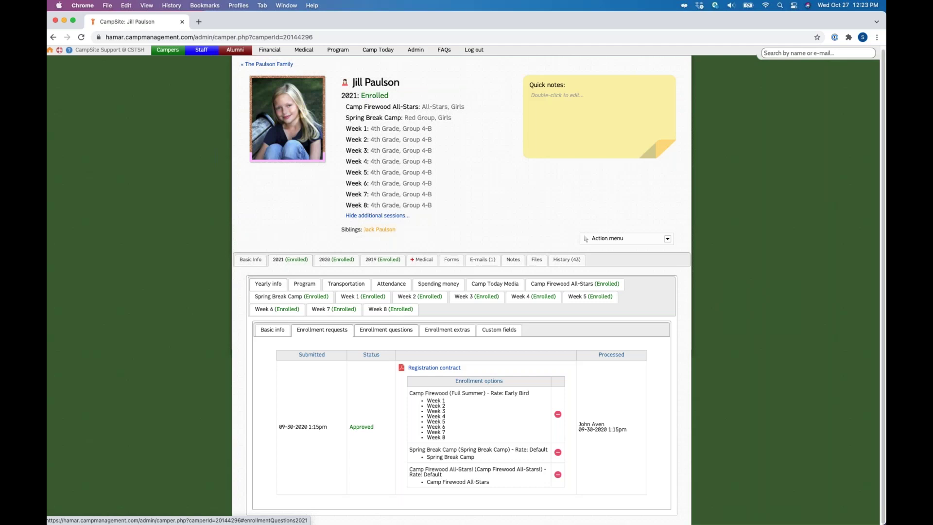
Step: Show the 2021 enrollment questions and scroll through the answers, including T-shirt size Small and bunkmate requests
{"action": "left_click", "coordinate": [386, 330]}
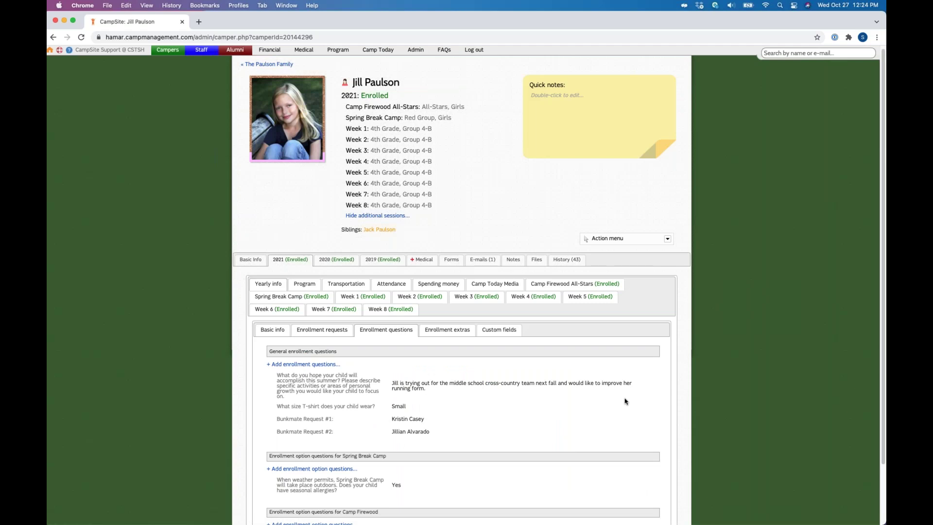
{"action": "scroll", "coordinate": [625, 401], "scroll_direction": "down", "scroll_amount": 3}
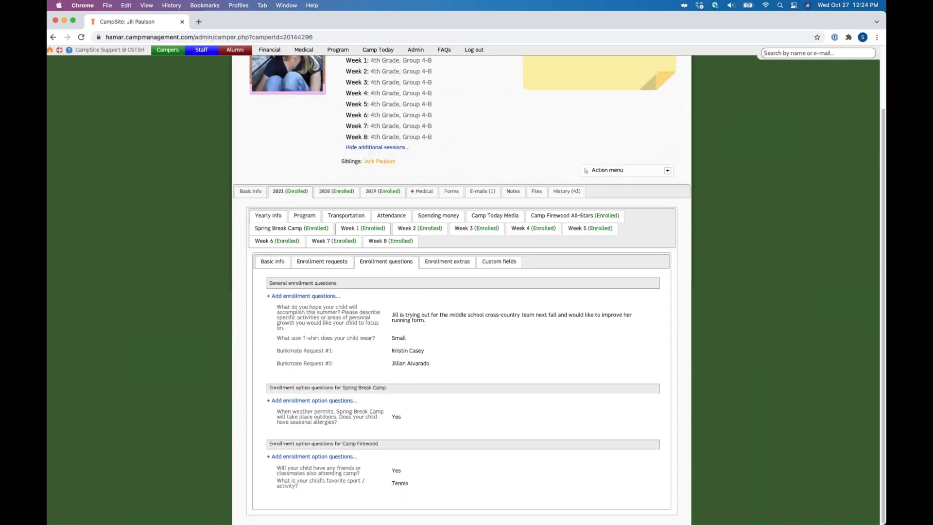
Step: Review the 2021 extras (Registration Fee, T-Shirt), preview and dismiss the add-extra dialog, then view Custom fields
{"action": "left_click", "coordinate": [455, 265]}
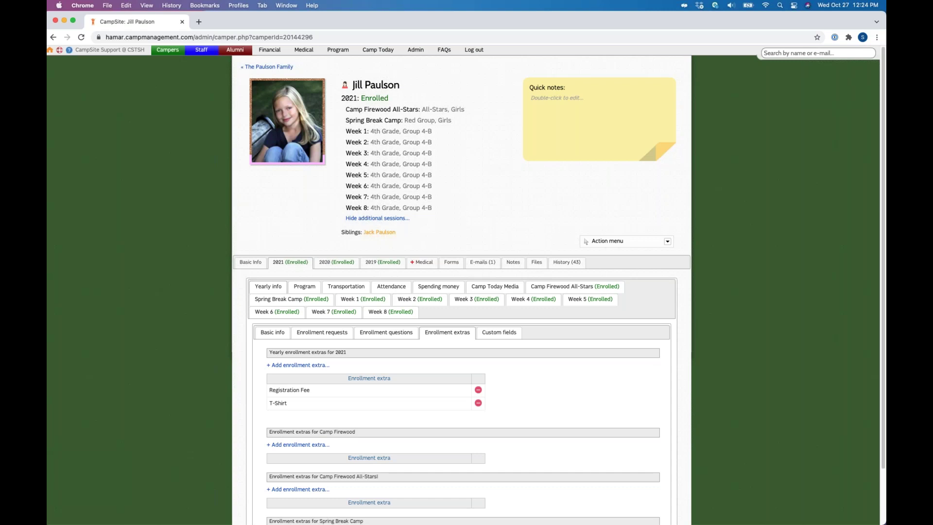
{"action": "scroll", "coordinate": [313, 301], "scroll_direction": "down", "scroll_amount": 3}
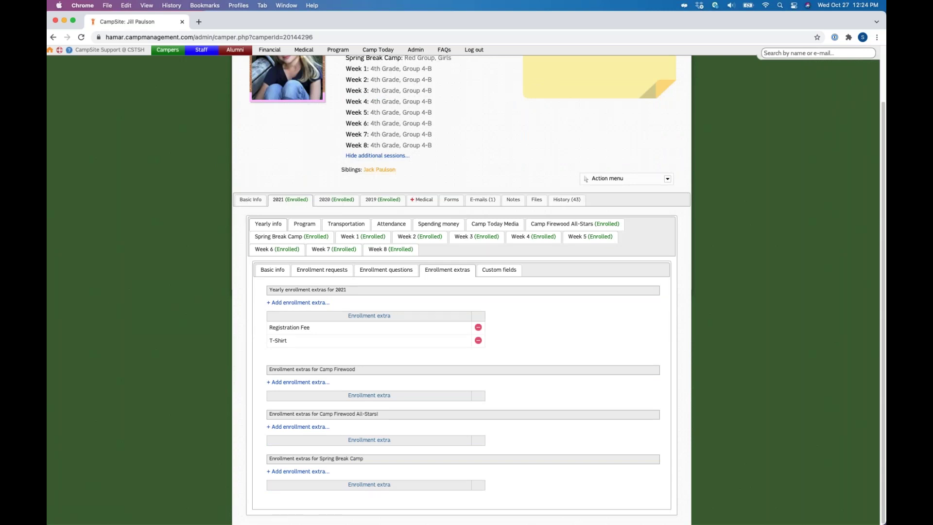
{"action": "left_click", "coordinate": [301, 302]}
{"action": "left_click", "coordinate": [565, 257]}
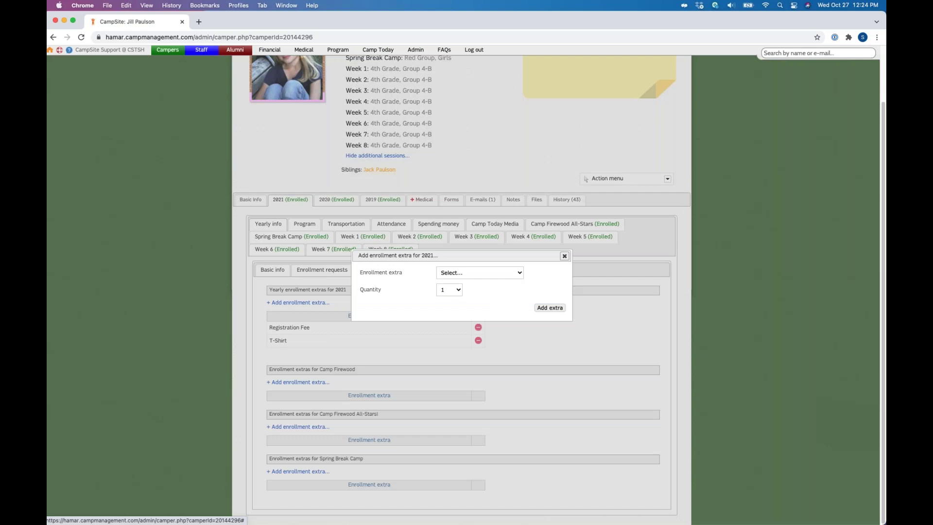
{"action": "left_click", "coordinate": [565, 256]}
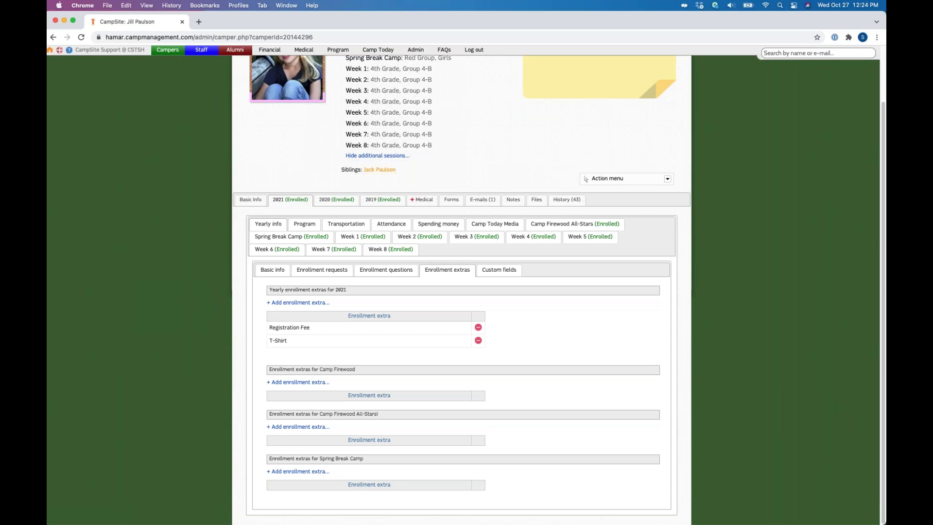
{"action": "left_click", "coordinate": [500, 270]}
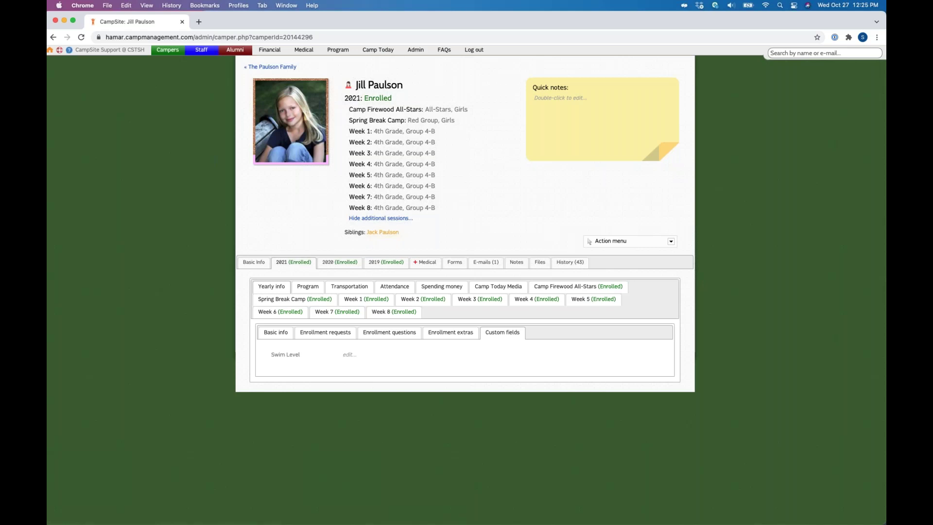
Step: Switch to the 2020 enrollment, then to 2019 showing grade 2nd with Afterschool and Week 1–2 sessions
{"action": "left_click", "coordinate": [339, 262]}
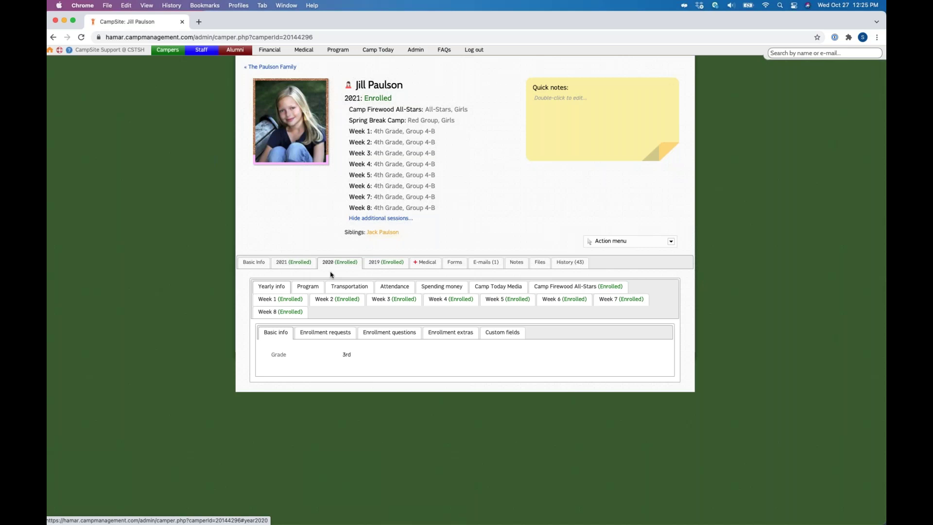
{"action": "left_click", "coordinate": [388, 265]}
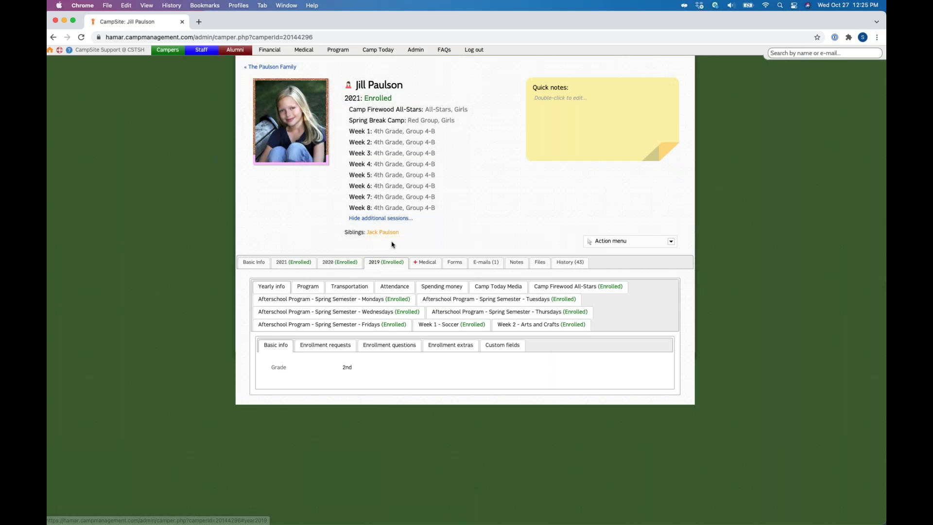
Step: Review the forms list with the Packing List and Field Trips Waiver not received, then show the E-mails tab
{"action": "left_click", "coordinate": [459, 263]}
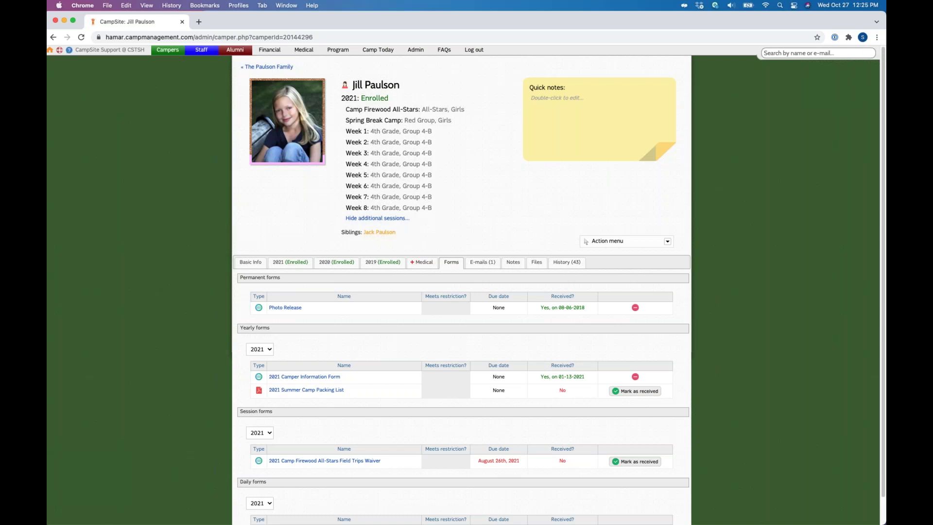
{"action": "left_click", "coordinate": [482, 263]}
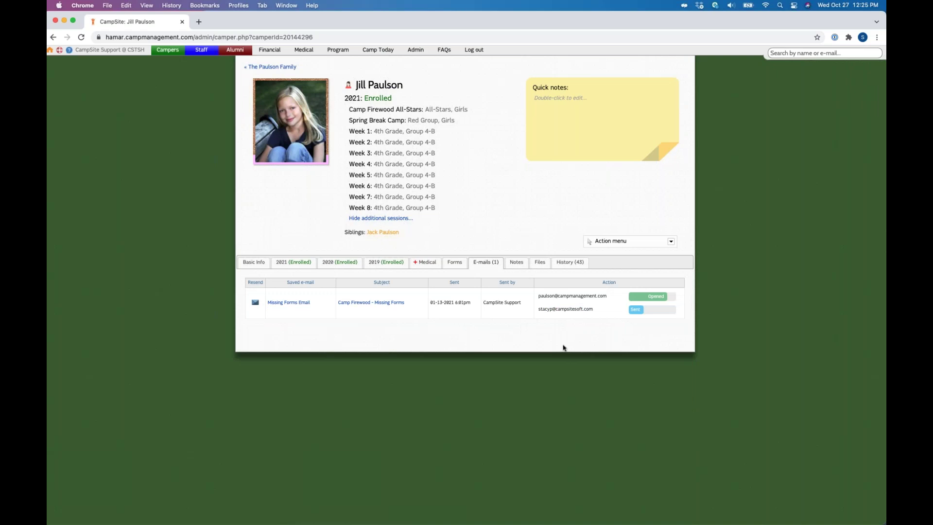
Step: Select and deselect the recipient's e-mail address, then show the Counselor's Notes with the 2019 lifeguard note
{"action": "left_click_drag", "start_coordinate": [538, 296], "coordinate": [611, 302]}
{"action": "left_click", "coordinate": [510, 340]}
{"action": "left_click", "coordinate": [517, 262]}
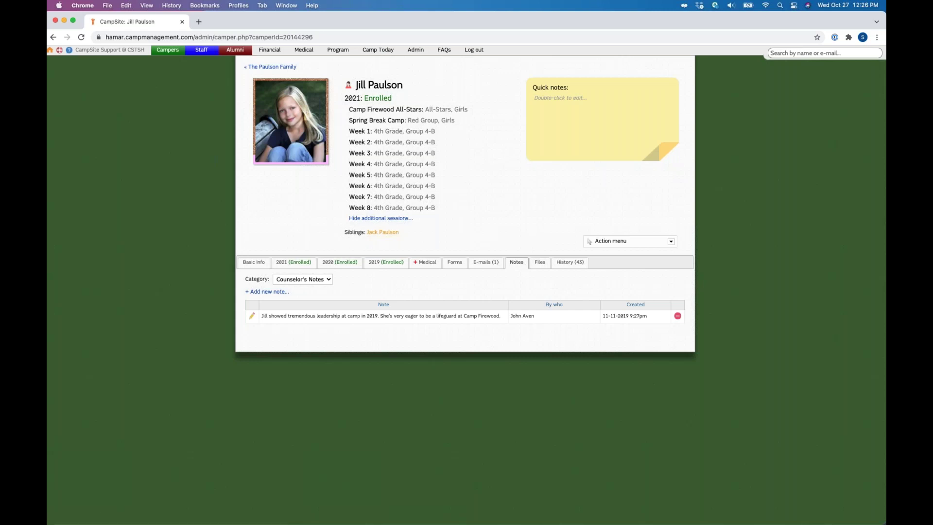
Step: Open the note Category list, then view the camper's Files and the 43-entry change History
{"action": "left_click", "coordinate": [292, 281]}
{"action": "left_click", "coordinate": [540, 263]}
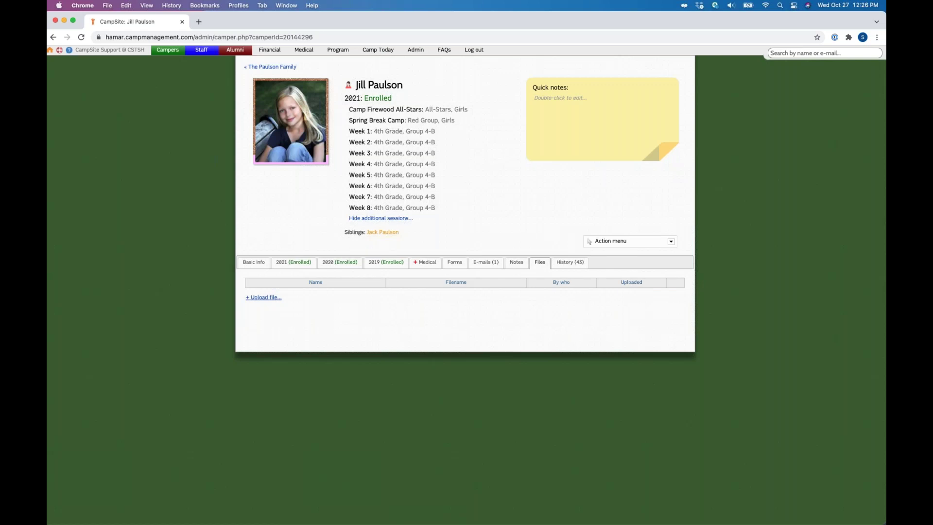
{"action": "left_click", "coordinate": [582, 261]}
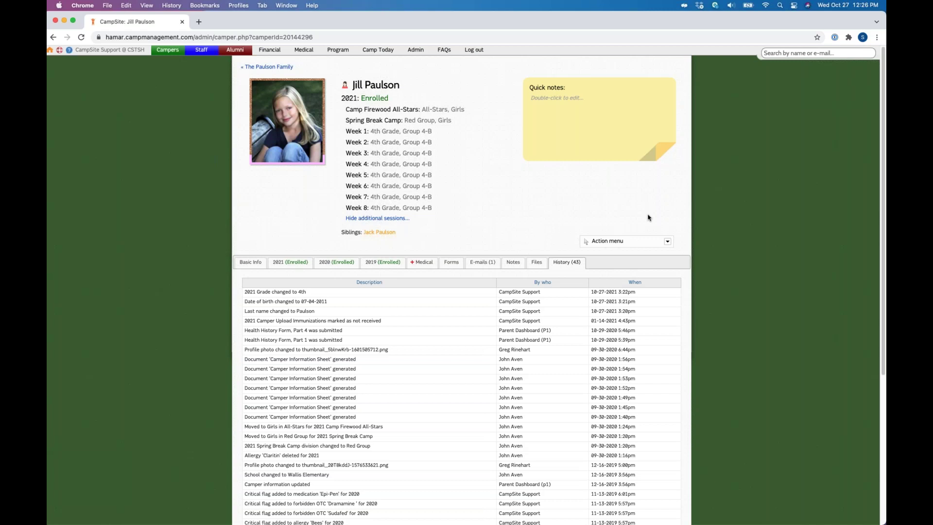
Step: Open the Action menu dropdown listing the actions available for this camper
{"action": "left_click", "coordinate": [667, 242]}
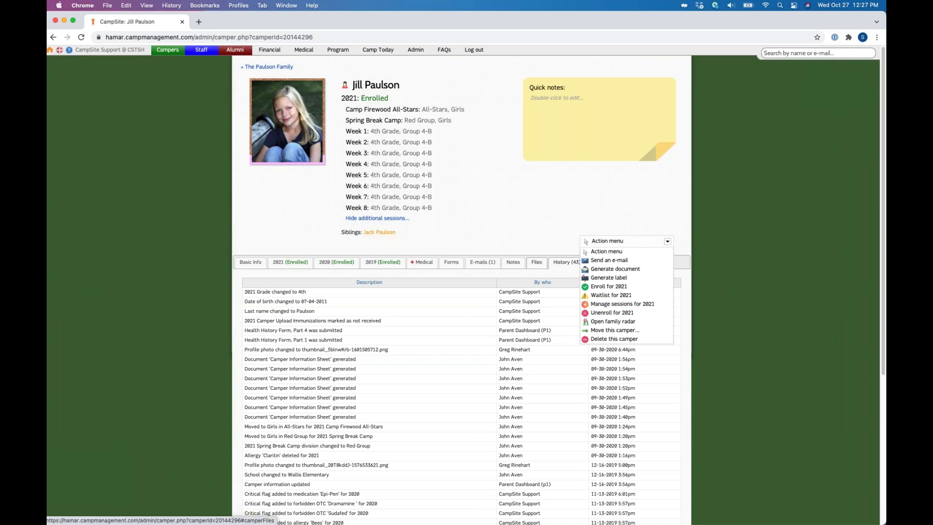
Step: Show the Basic Info tab with the Action menu listing enroll, waitlist, unenroll, move and delete
{"action": "mouse_move", "coordinate": [167, 50]}
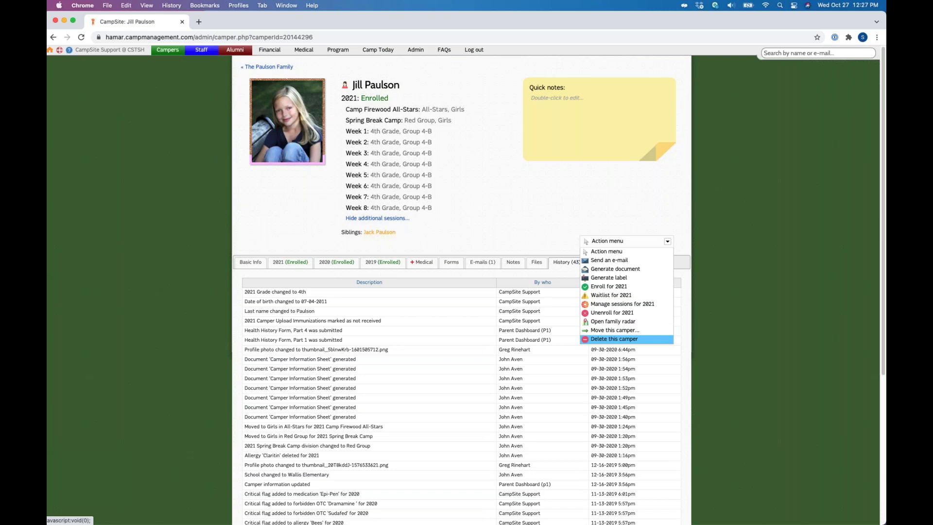
{"action": "left_click", "coordinate": [626, 333]}
{"action": "left_click", "coordinate": [517, 188]}
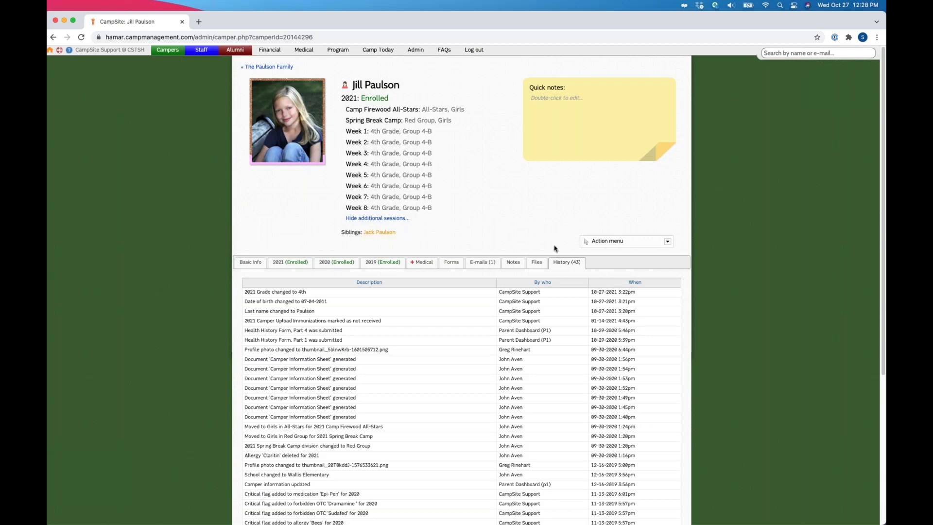
{"action": "left_click", "coordinate": [250, 263]}
{"action": "left_click", "coordinate": [613, 240]}
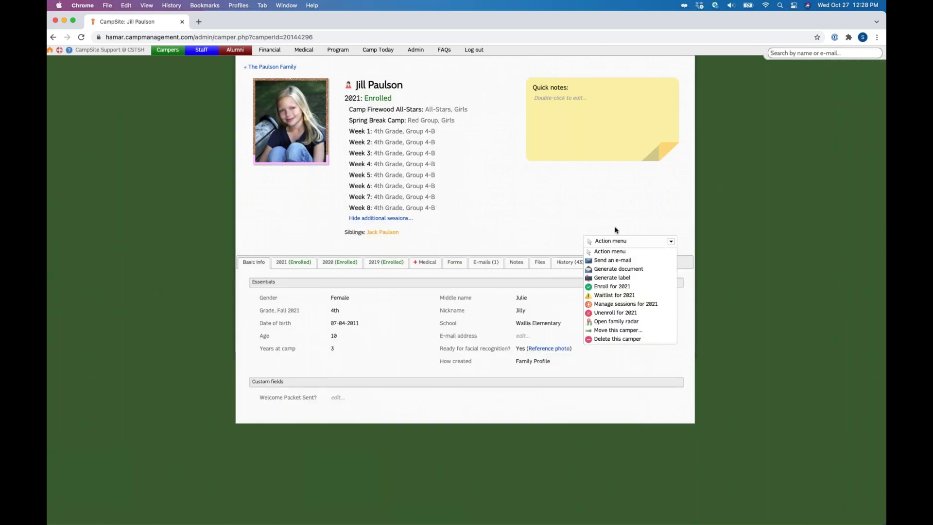
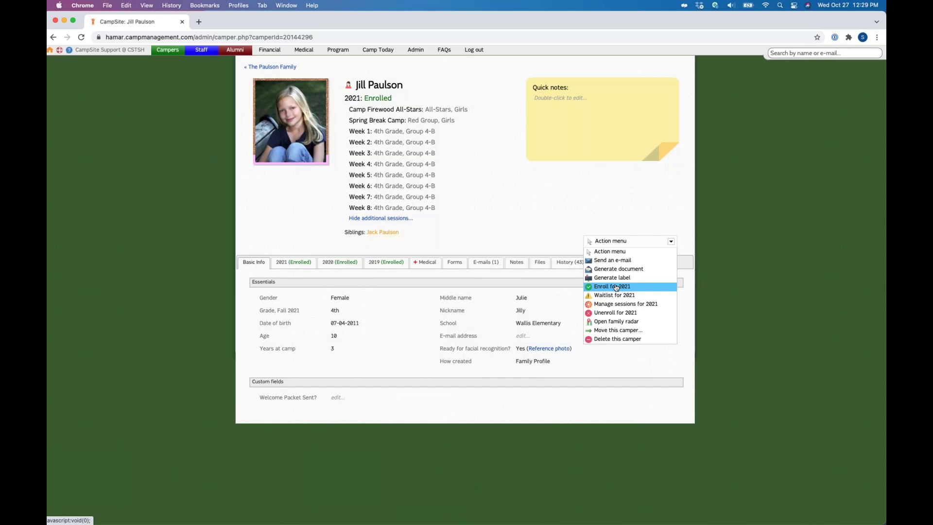
Step: Choose Send an e-mail from the camper's Action menu to load the composer
{"action": "key", "text": "Down"}
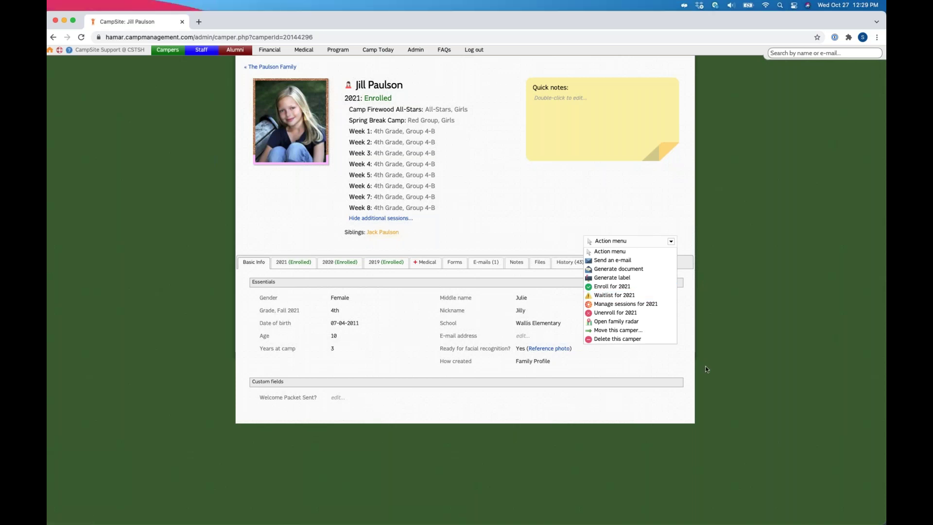
{"action": "key", "text": "Escape"}
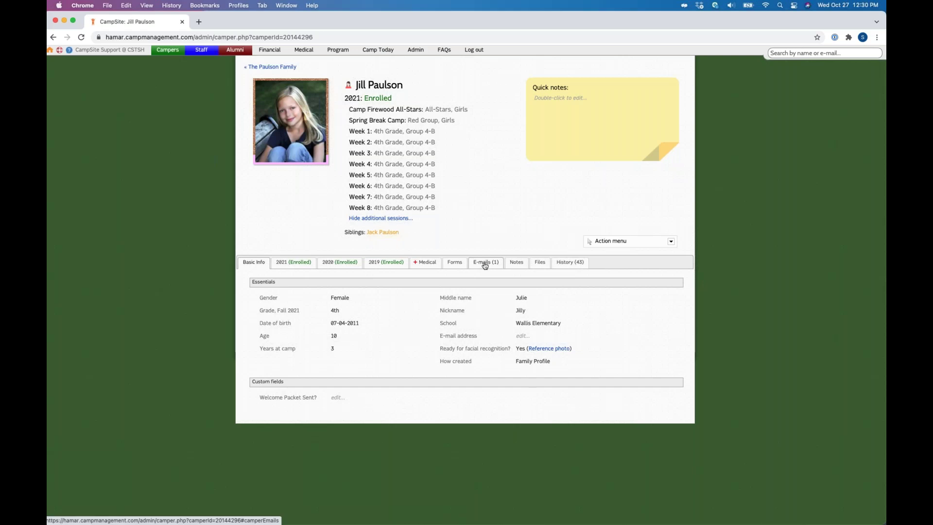
{"action": "left_click", "coordinate": [671, 241]}
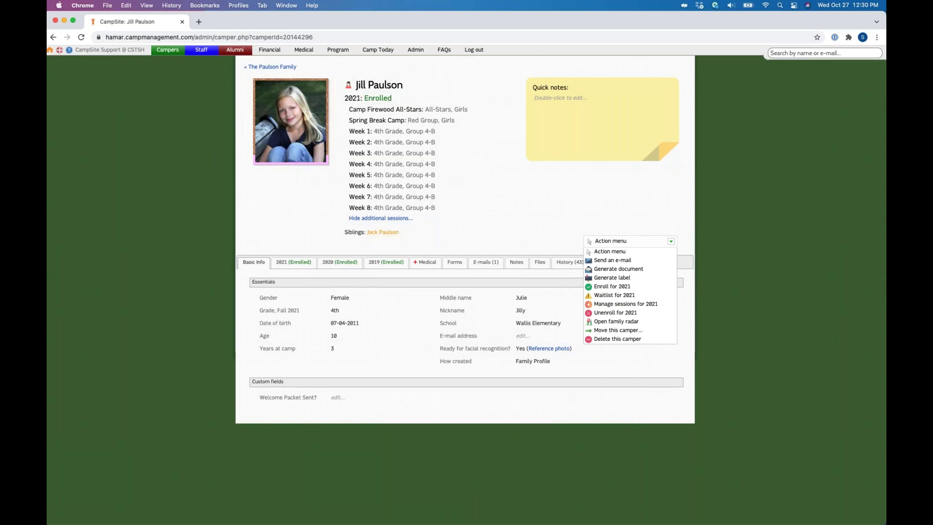
{"action": "left_click", "coordinate": [624, 261]}
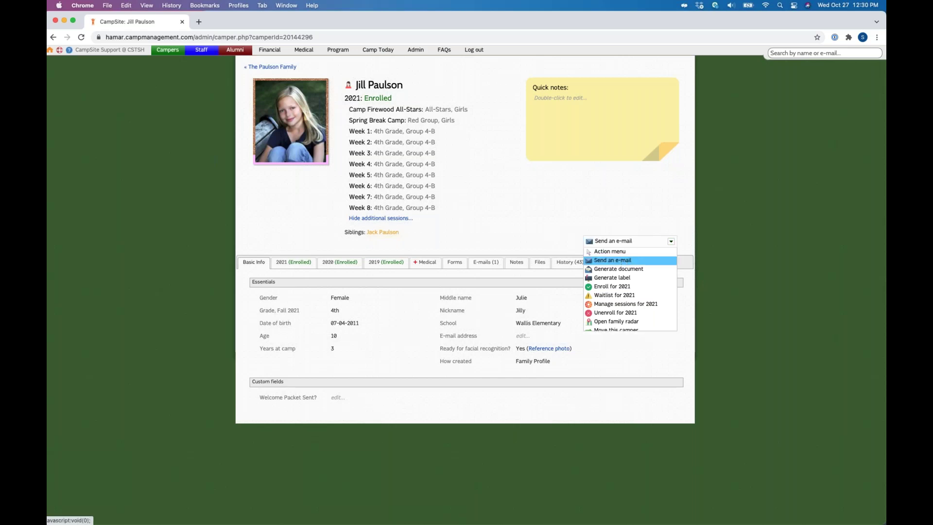
{"action": "key", "text": "Return"}
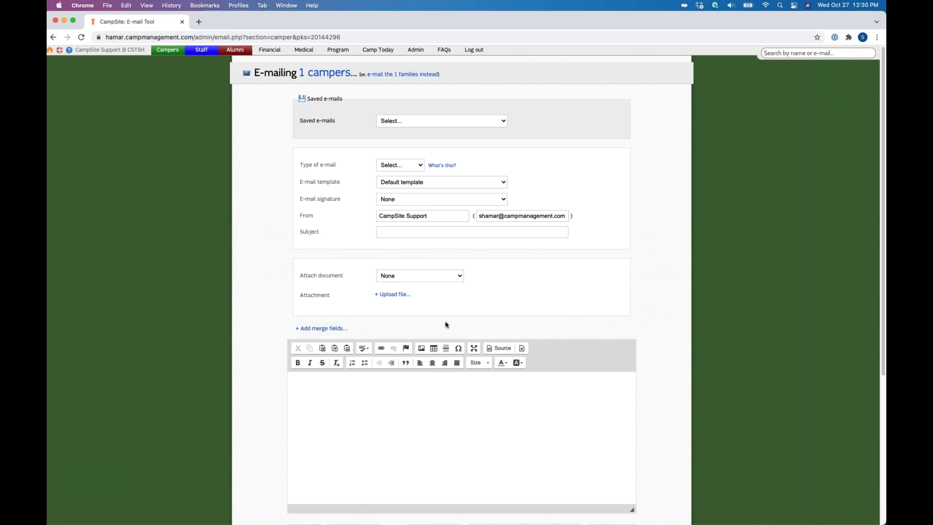
Step: Toggle Send to campers on and off so only both parents receive it, then focus the body
{"action": "scroll", "coordinate": [447, 324], "scroll_direction": "down", "scroll_amount": 1}
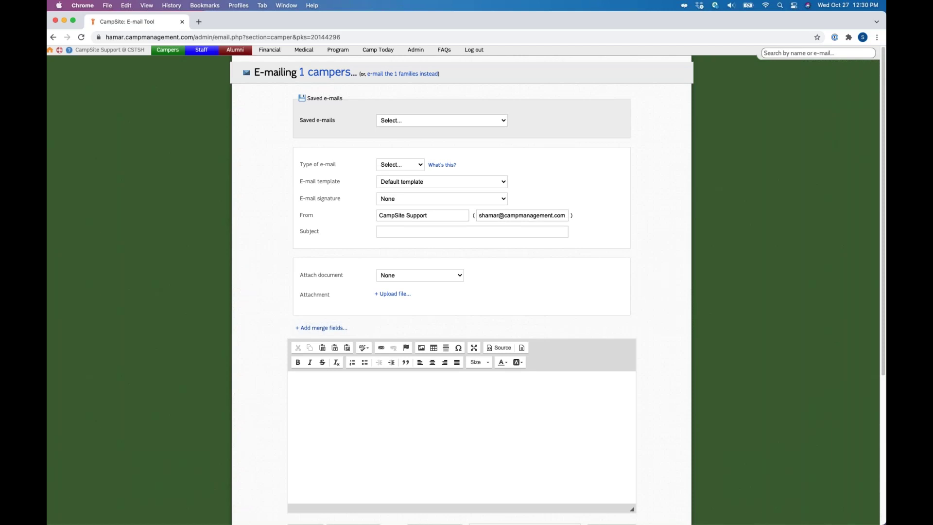
{"action": "scroll", "coordinate": [388, 442], "scroll_direction": "down", "scroll_amount": 5}
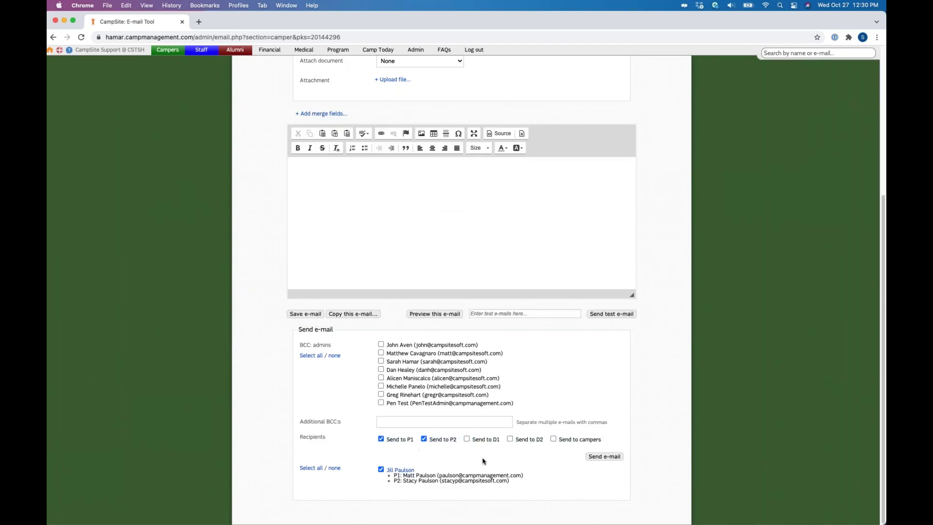
{"action": "left_click_drag", "start_coordinate": [560, 440], "coordinate": [601, 448]}
{"action": "left_click", "coordinate": [552, 441]}
{"action": "left_click", "coordinate": [555, 441]}
{"action": "left_click", "coordinate": [555, 441]}
{"action": "scroll", "coordinate": [345, 397], "scroll_direction": "up", "scroll_amount": 1}
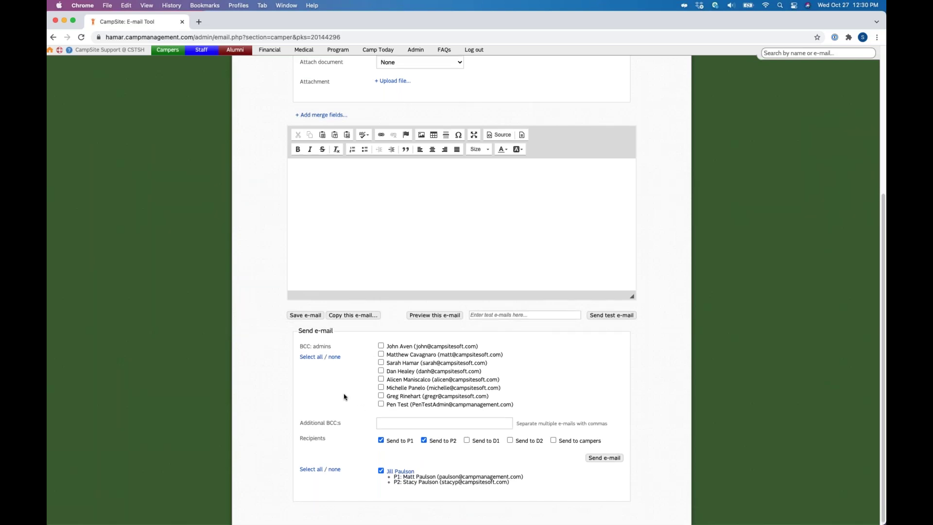
{"action": "scroll", "coordinate": [344, 398], "scroll_direction": "up", "scroll_amount": 2}
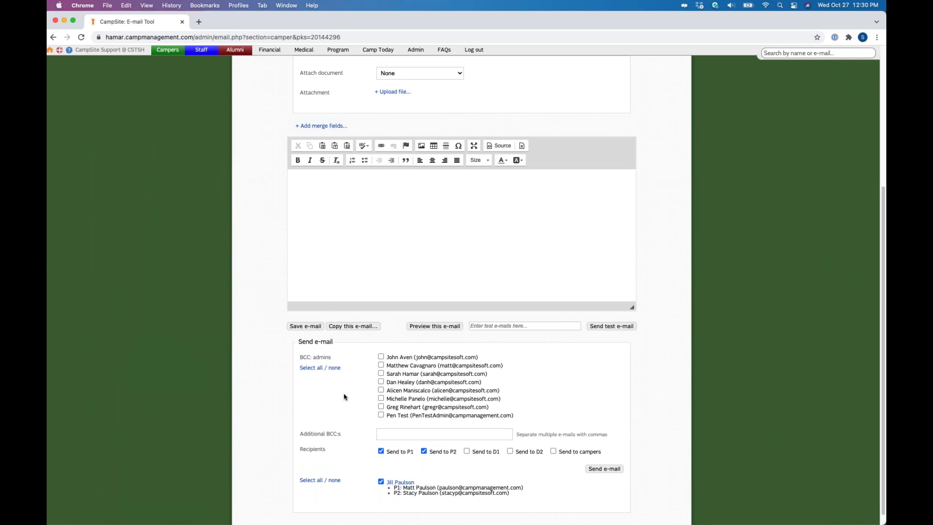
{"action": "scroll", "coordinate": [307, 279], "scroll_direction": "up", "scroll_amount": 5}
{"action": "left_click", "coordinate": [307, 279]}
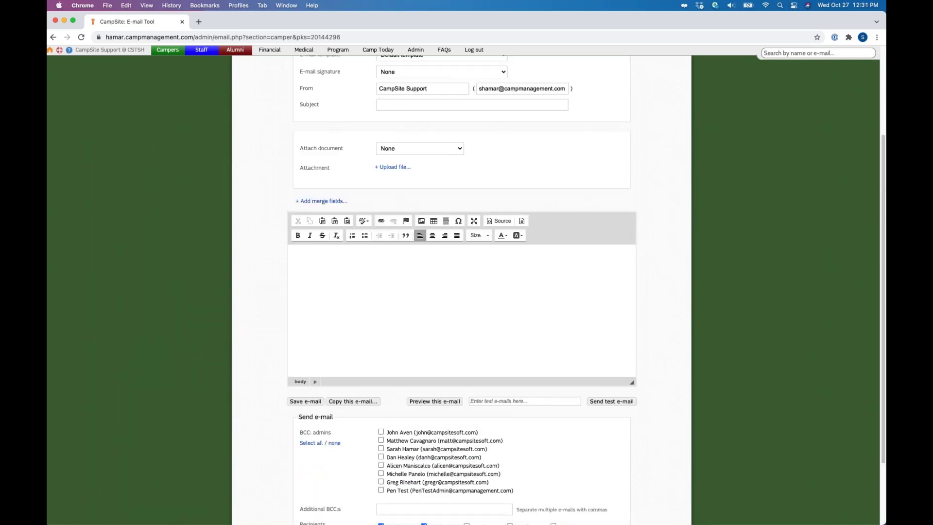
{"action": "left_click", "coordinate": [323, 202]}
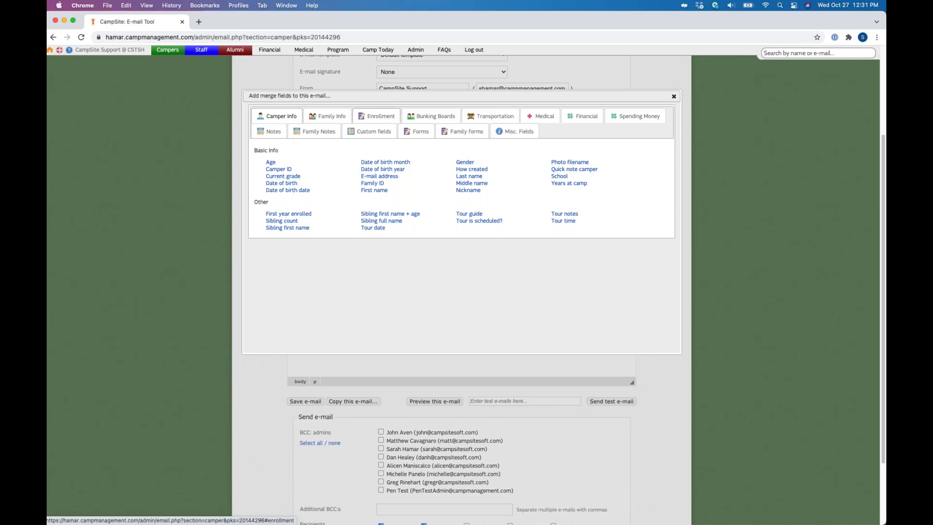
{"action": "left_click", "coordinate": [364, 118]}
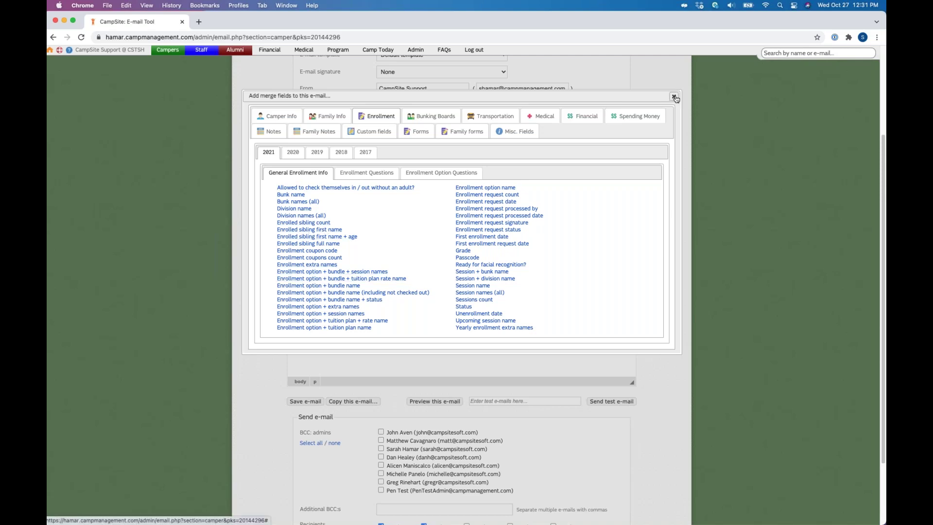
{"action": "left_click", "coordinate": [674, 96]}
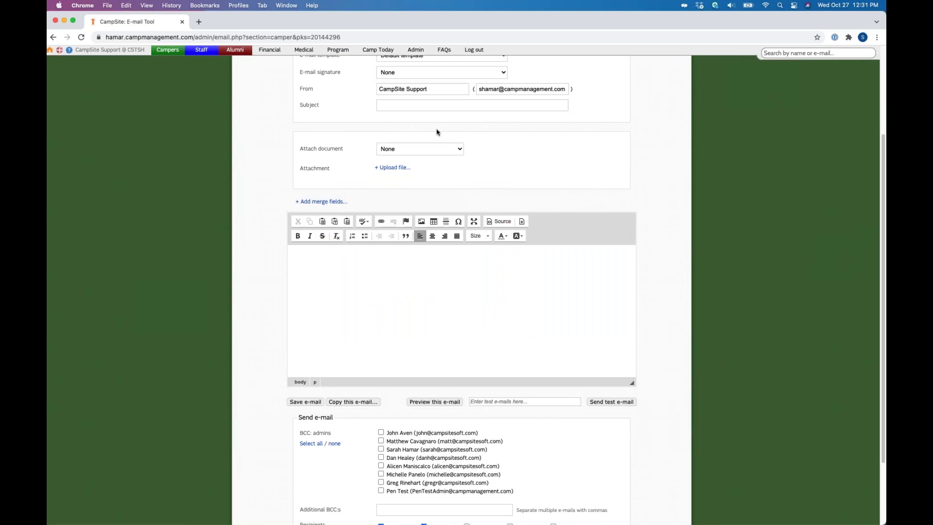
{"action": "scroll", "coordinate": [437, 132], "scroll_direction": "up", "scroll_amount": 1}
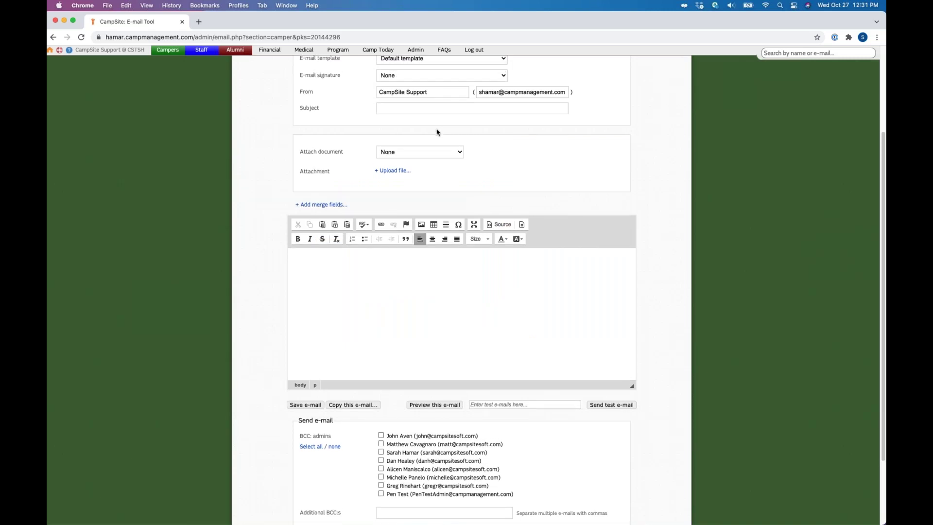
{"action": "scroll", "coordinate": [437, 132], "scroll_direction": "up", "scroll_amount": 5}
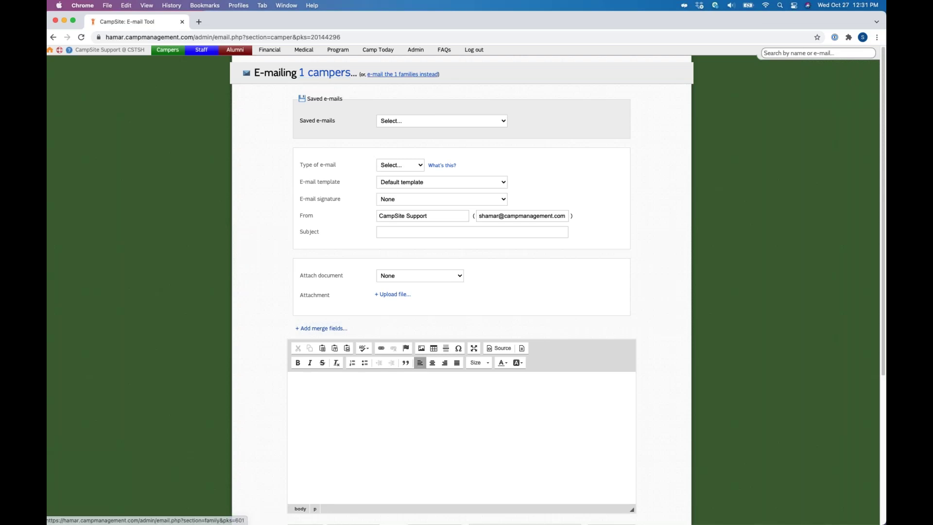
Step: Address the e-mail to the camper's 1 family instead and bring up the family merge fields
{"action": "left_click", "coordinate": [402, 74]}
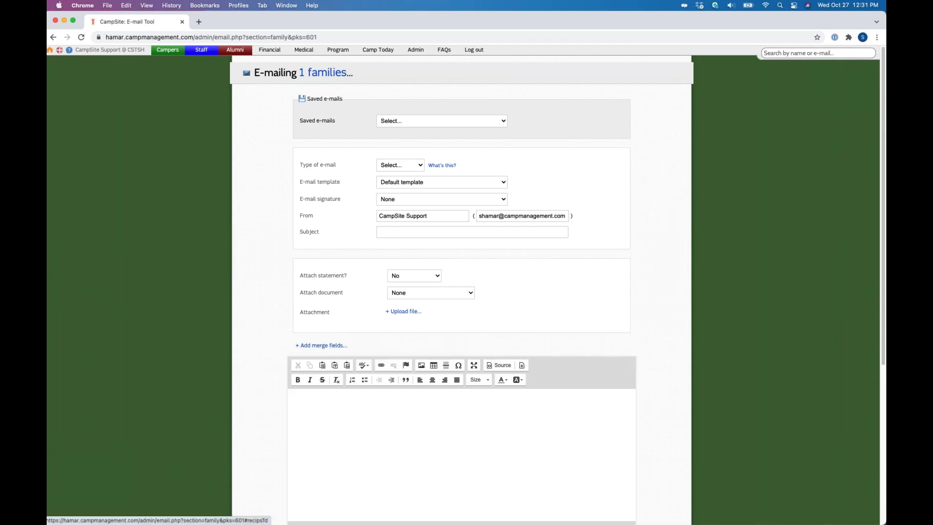
{"action": "scroll", "coordinate": [461, 292], "scroll_direction": "down", "scroll_amount": 5}
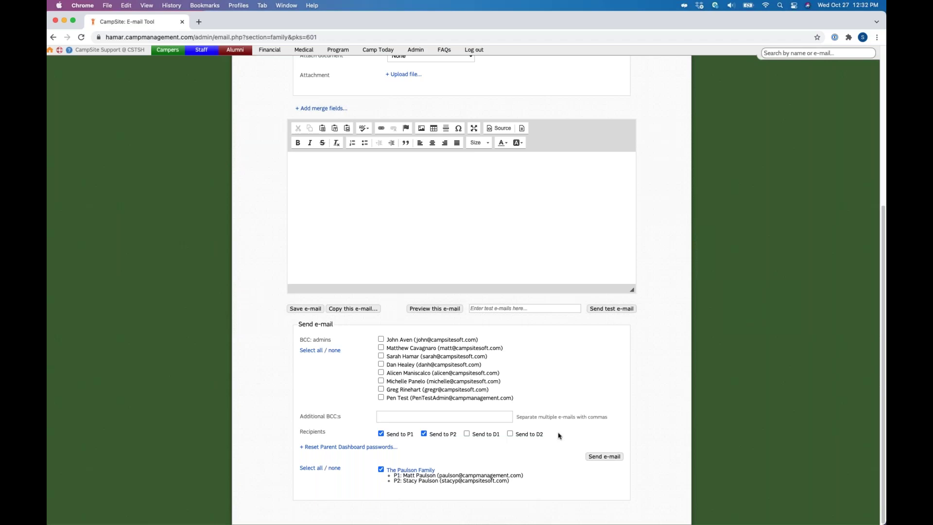
{"action": "left_click", "coordinate": [316, 165]}
{"action": "left_click", "coordinate": [321, 108]}
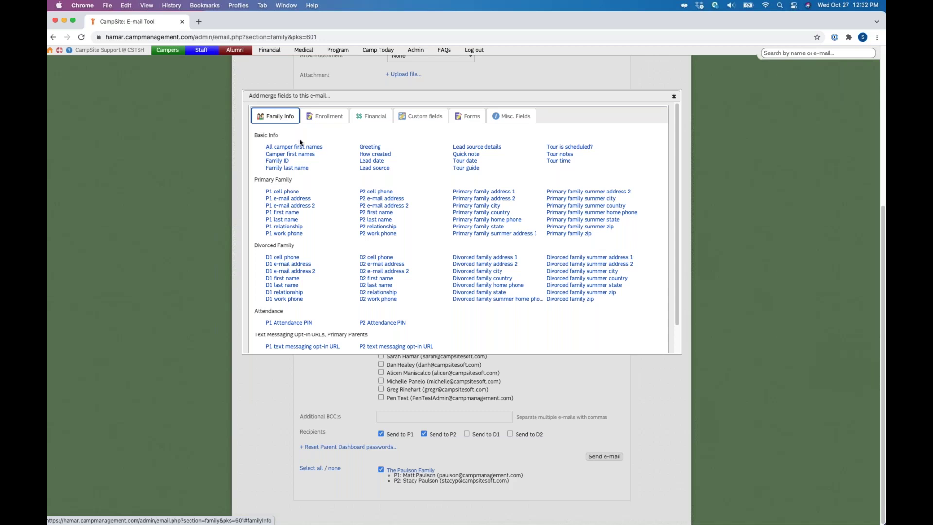
Step: Browse the Enrollment and Family Info merge fields, close them, and skip loading a saved e-mail
{"action": "left_click", "coordinate": [324, 116]}
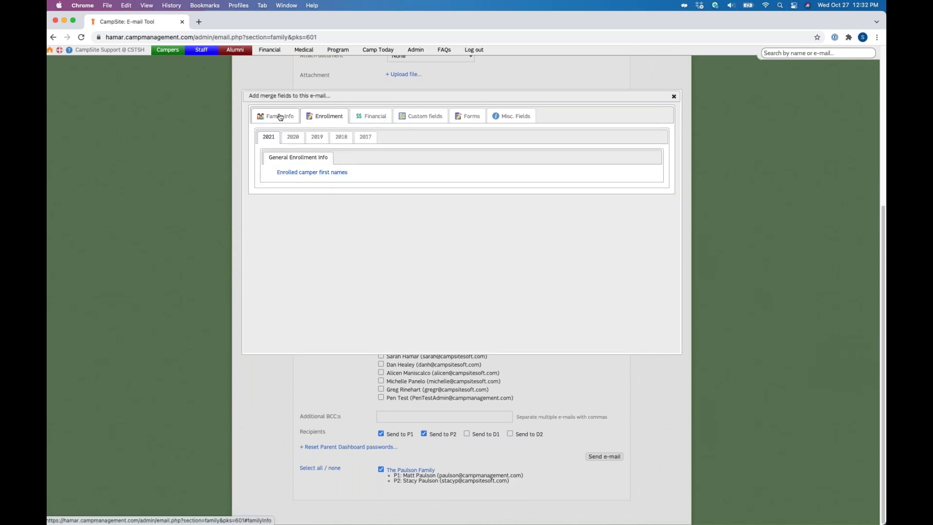
{"action": "left_click", "coordinate": [280, 117]}
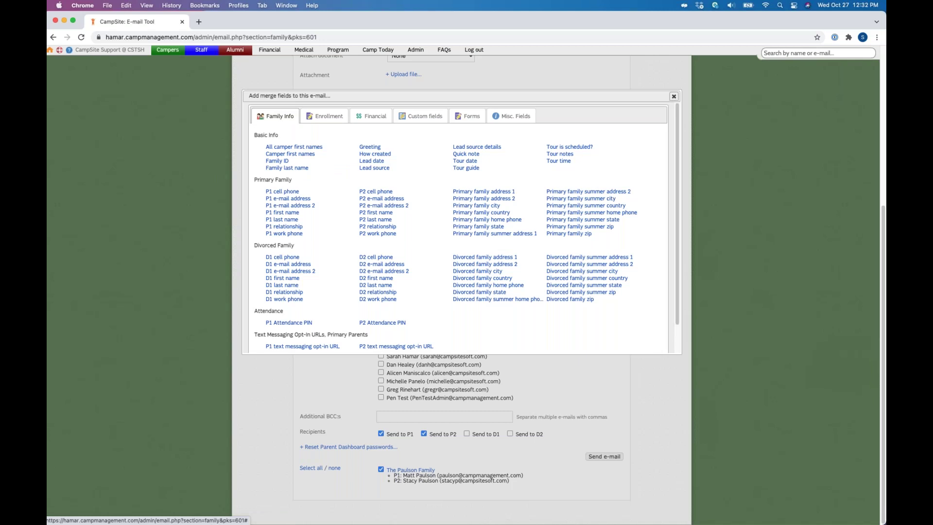
{"action": "left_click", "coordinate": [674, 96]}
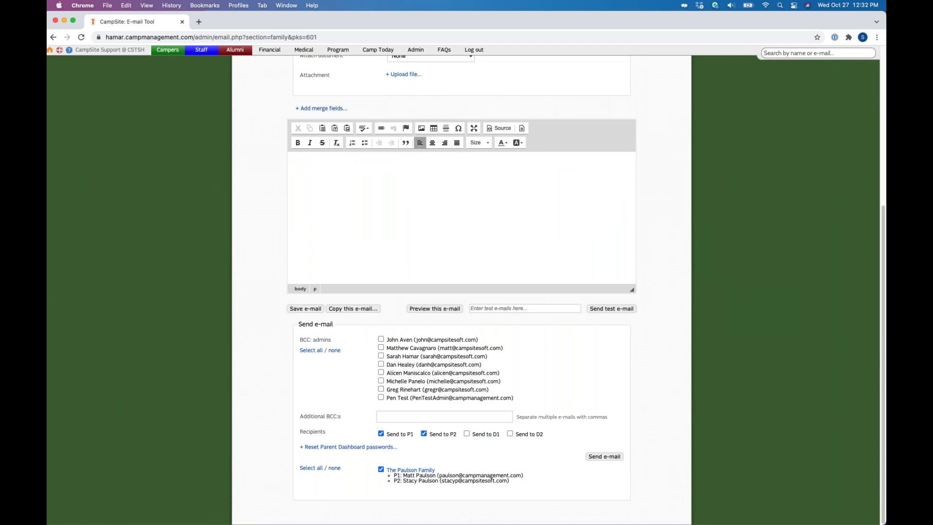
{"action": "scroll", "coordinate": [417, 233], "scroll_direction": "up", "scroll_amount": 1}
{"action": "scroll", "coordinate": [416, 233], "scroll_direction": "up", "scroll_amount": 5}
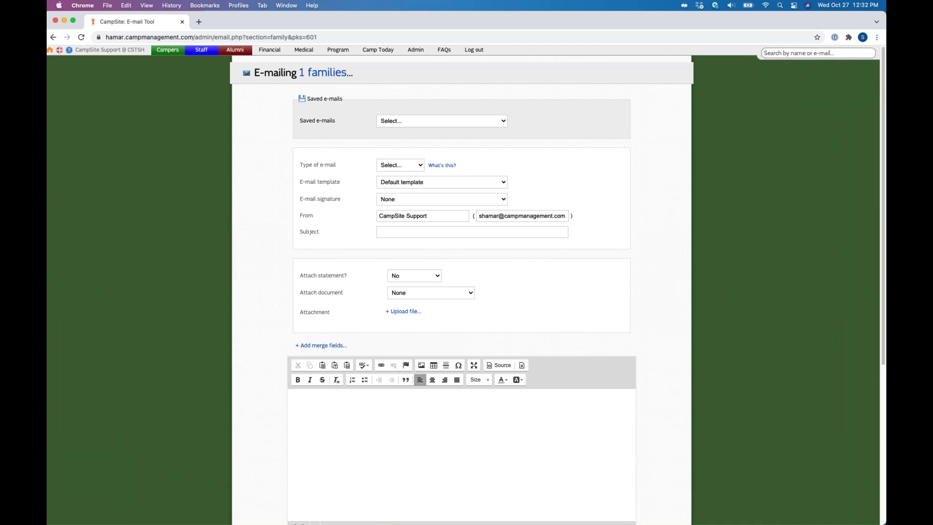
{"action": "left_click", "coordinate": [418, 122]}
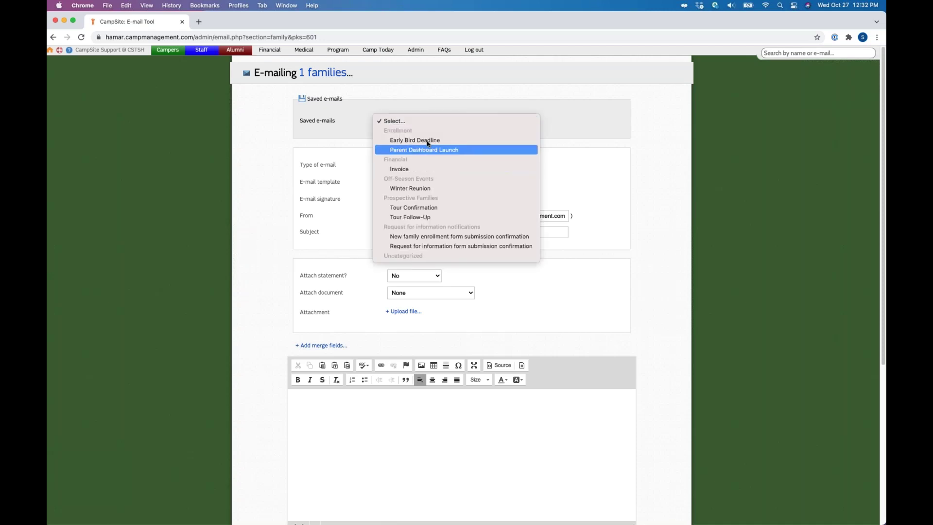
{"action": "left_click", "coordinate": [416, 52]}
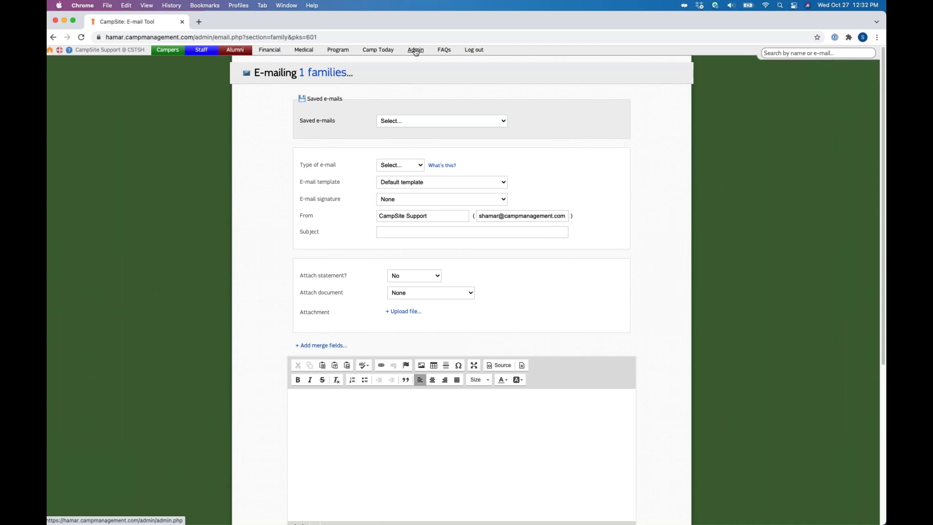
Step: Go to Admin, glance at the Families settings, then show the Saved e-mails page
{"action": "left_click", "coordinate": [416, 51]}
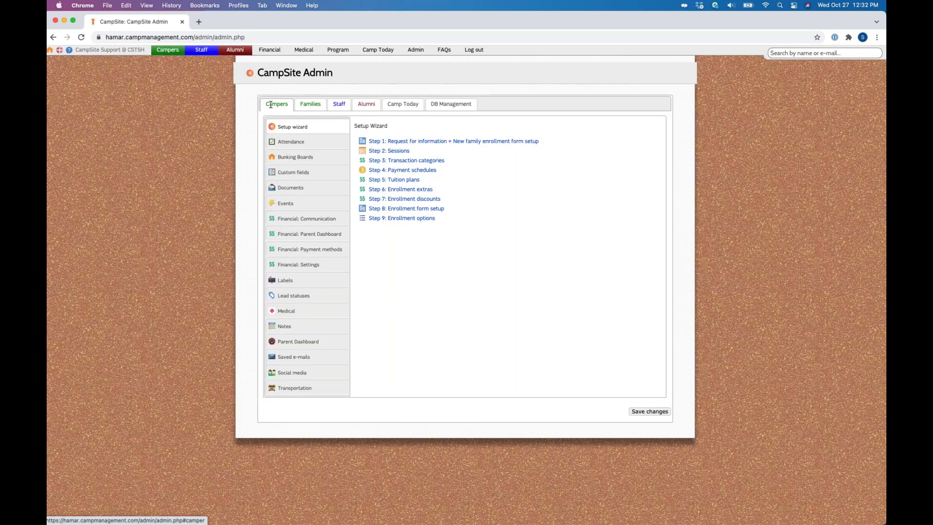
{"action": "left_click", "coordinate": [310, 104]}
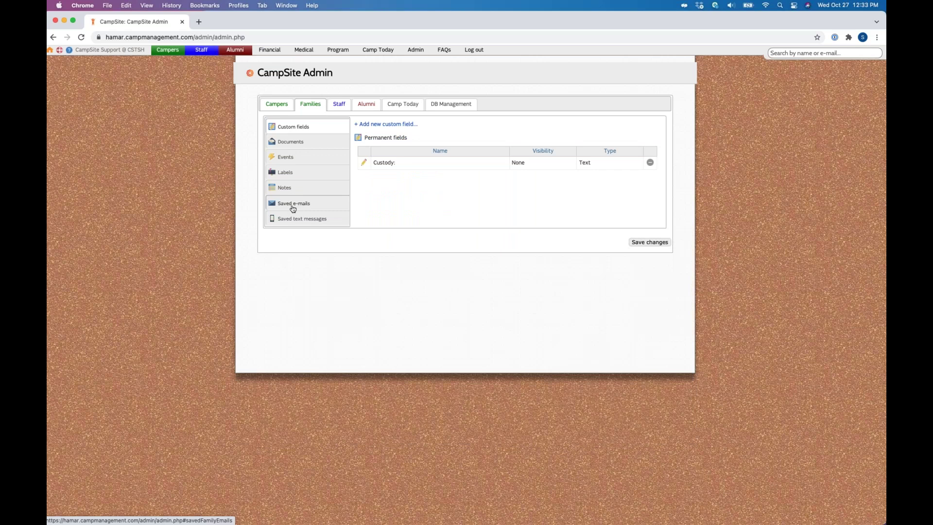
{"action": "left_click", "coordinate": [413, 55]}
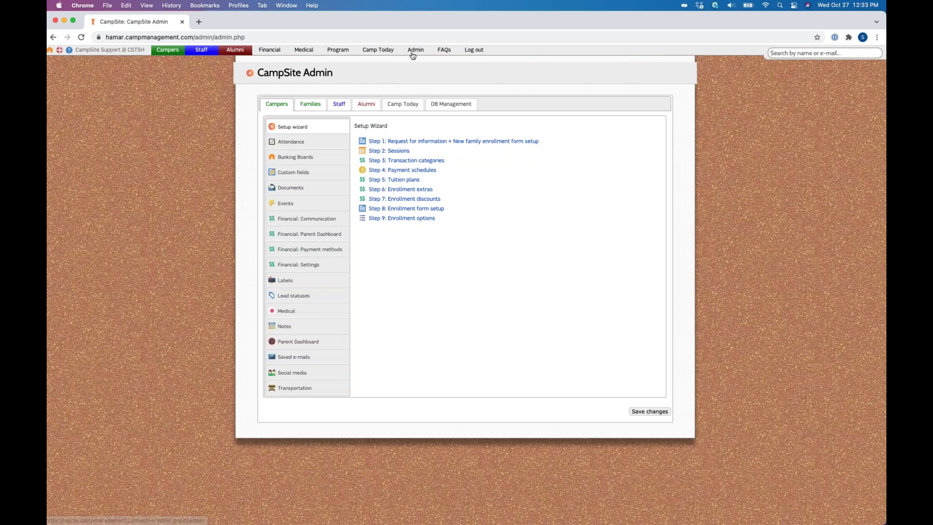
{"action": "left_click", "coordinate": [288, 358]}
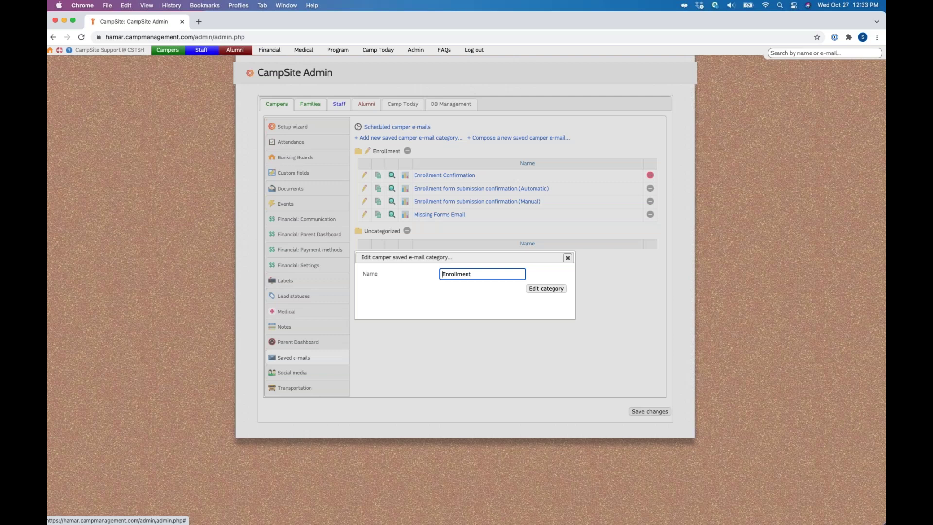
Step: Close the category dialog and archive the Enrollment Confirmation saved e-mail from its settings
{"action": "left_click", "coordinate": [568, 257]}
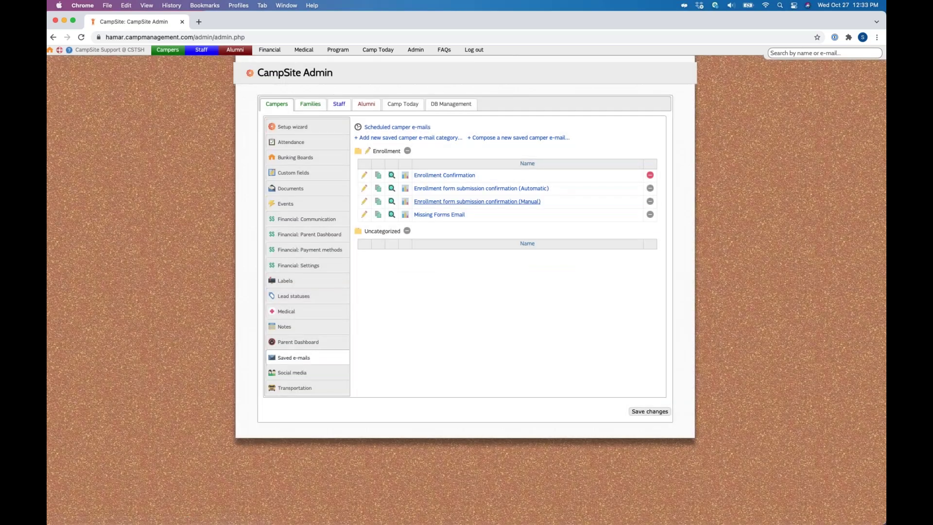
{"action": "left_click", "coordinate": [364, 175]}
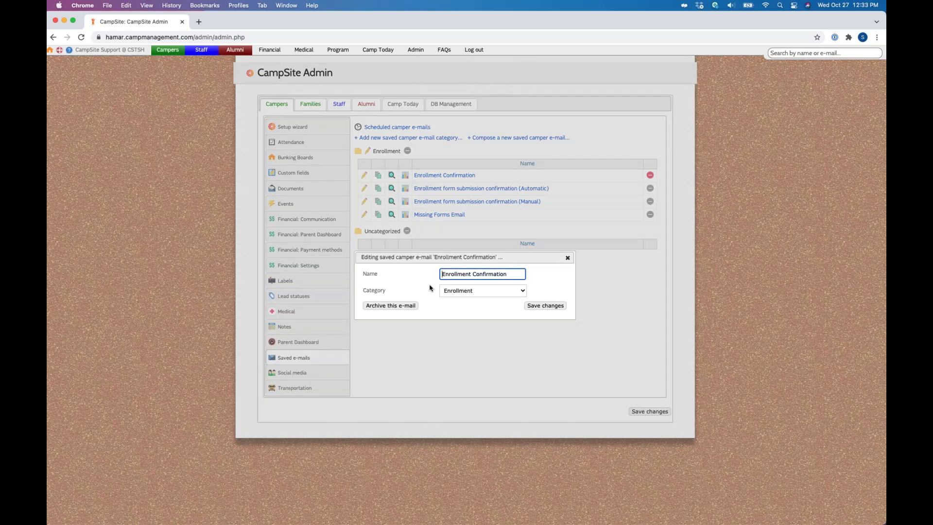
{"action": "key", "text": "Tab"}
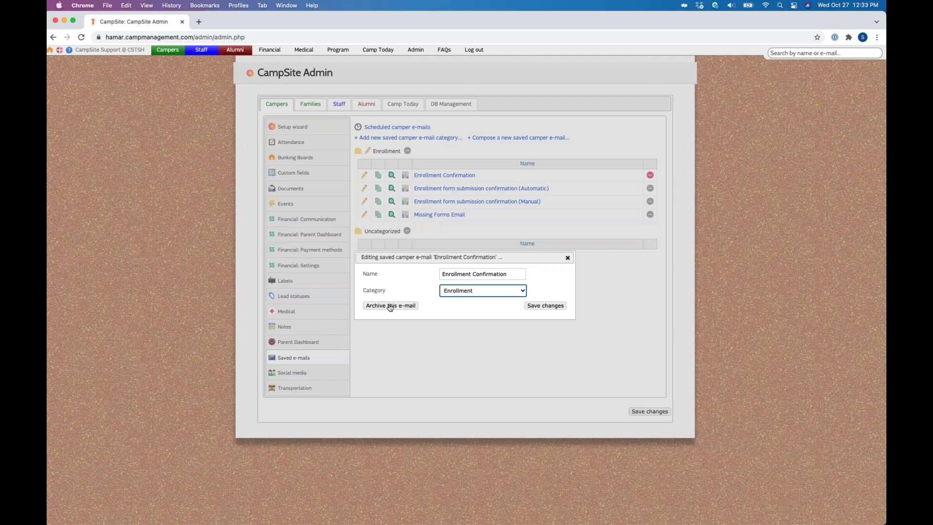
{"action": "left_click", "coordinate": [390, 306]}
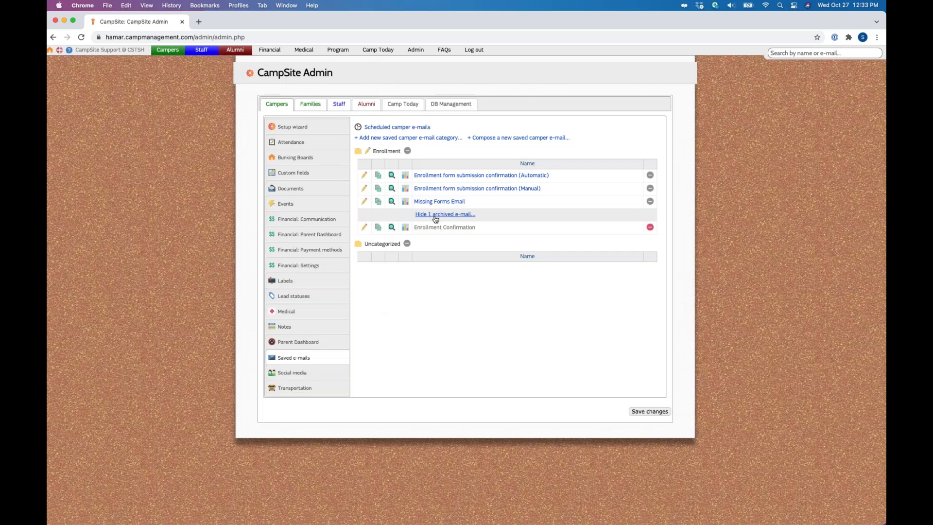
Step: Reopen and dismiss the archived Enrollment Confirmation settings, then open the Missing Forms Email
{"action": "left_click", "coordinate": [445, 227]}
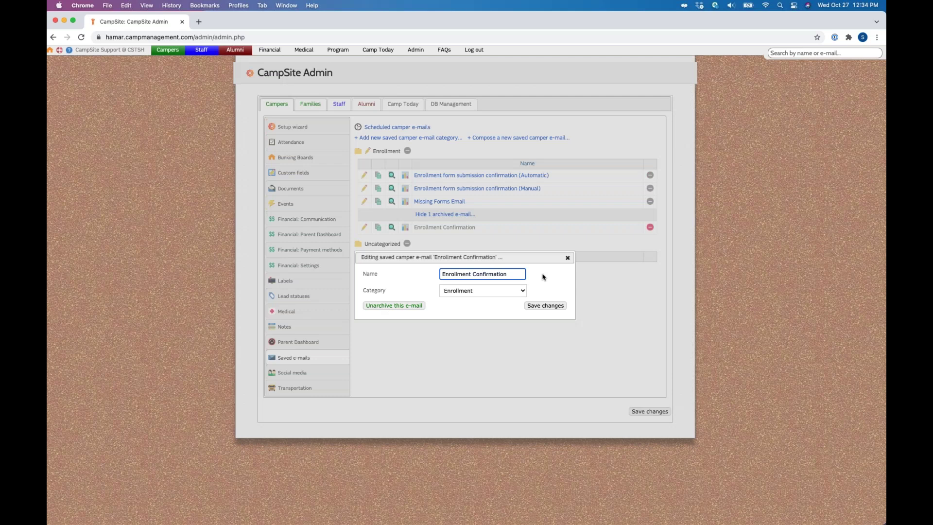
{"action": "key", "text": "Escape"}
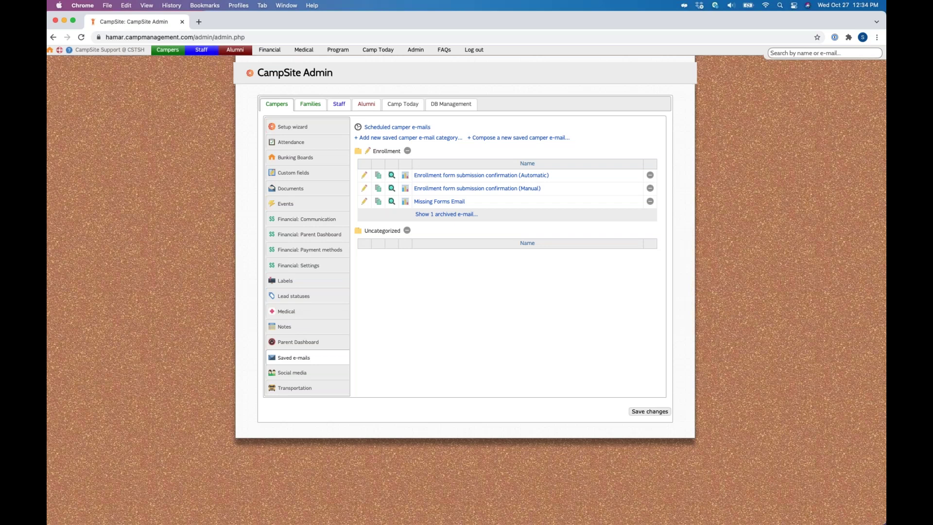
{"action": "left_click", "coordinate": [442, 203]}
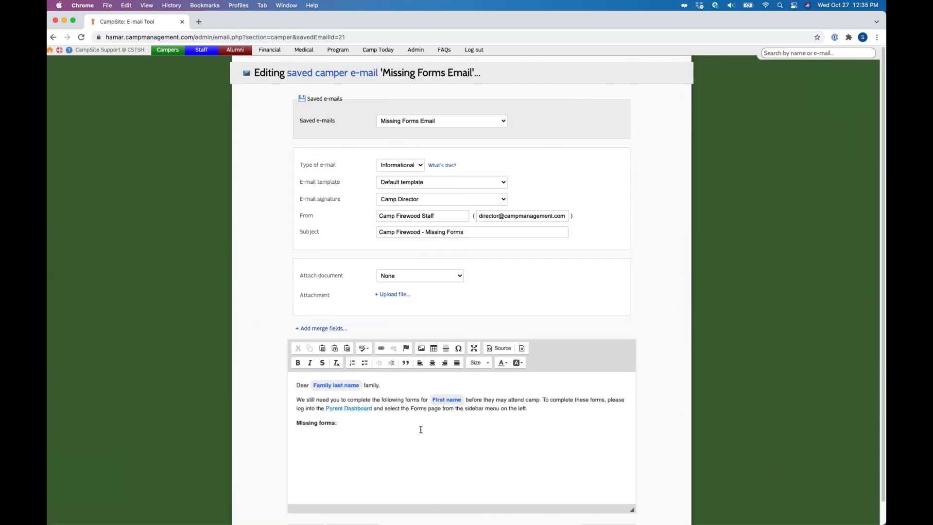
Step: Look over the Missing Forms Email, return to the saved e-mails list, and start a new one
{"action": "scroll", "coordinate": [421, 430], "scroll_direction": "down", "scroll_amount": 1}
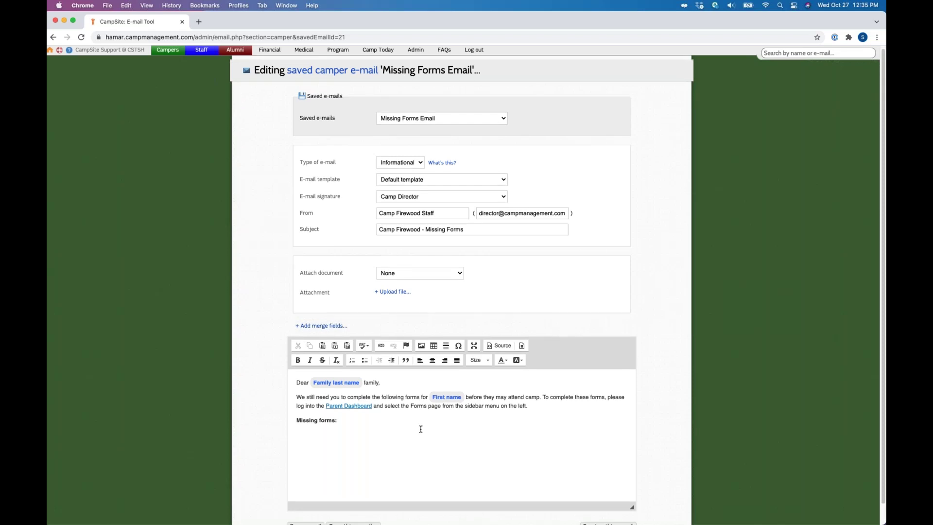
{"action": "scroll", "coordinate": [421, 430], "scroll_direction": "down", "scroll_amount": 2}
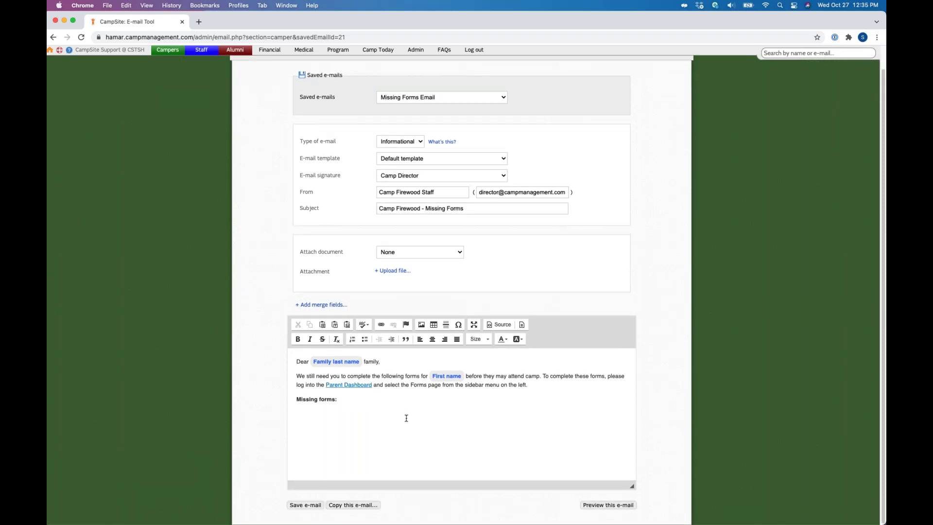
{"action": "scroll", "coordinate": [433, 372], "scroll_direction": "up", "scroll_amount": 1}
{"action": "scroll", "coordinate": [433, 372], "scroll_direction": "up", "scroll_amount": 2}
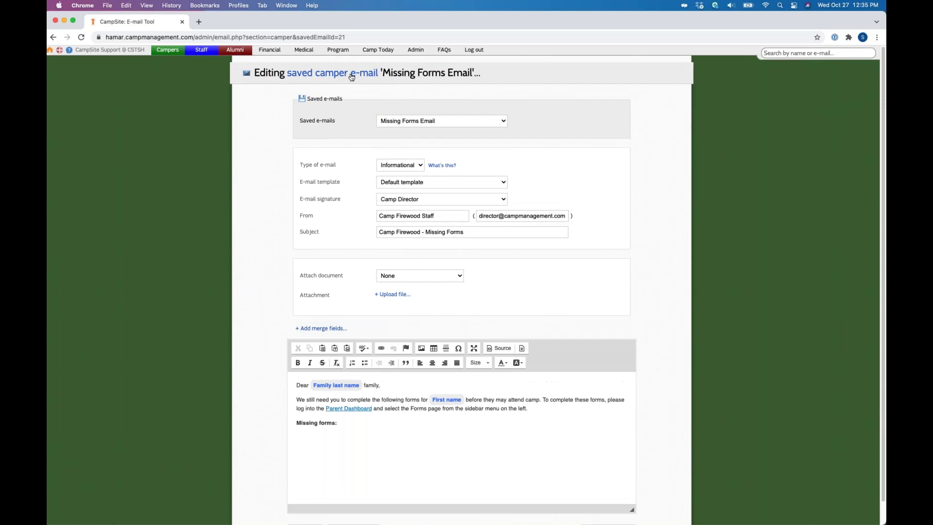
{"action": "left_click", "coordinate": [352, 77]}
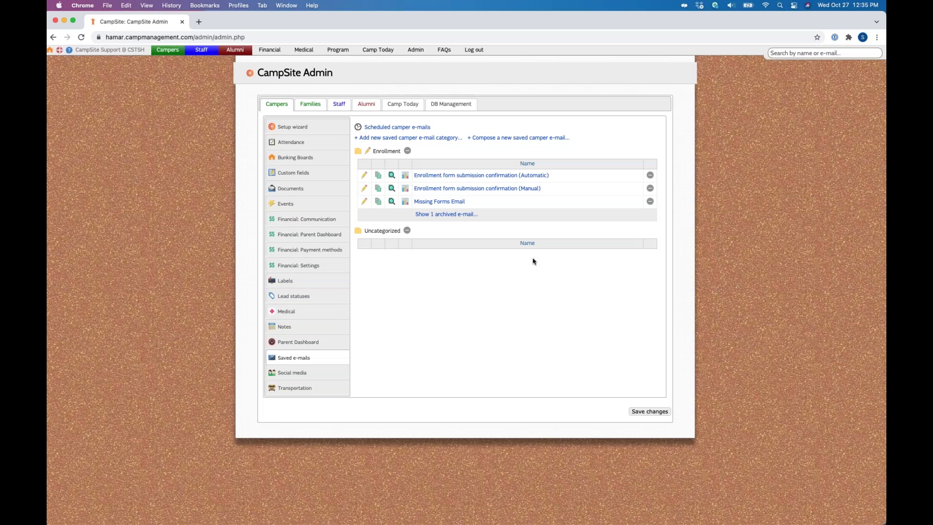
{"action": "left_click", "coordinate": [527, 138]}
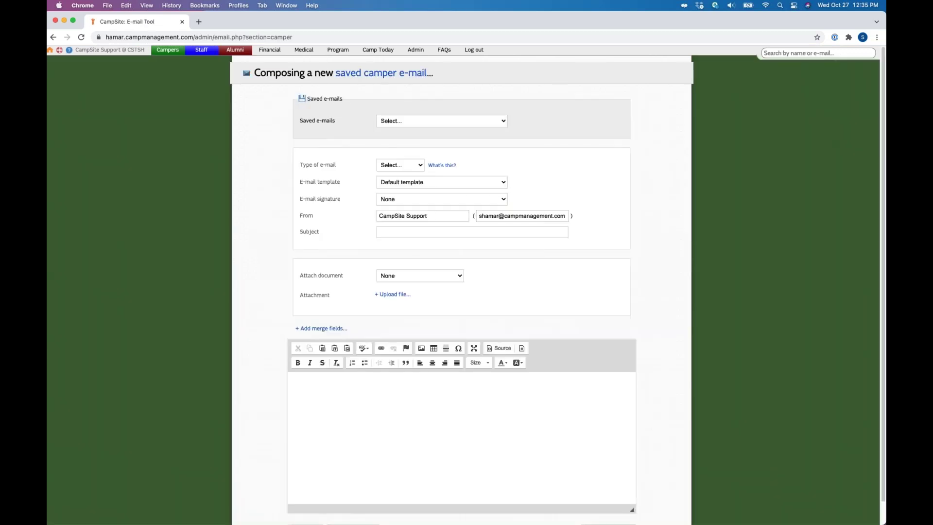
Step: Set the new saved e-mail's Type of e-mail to Informational without loading an existing saved e-mail
{"action": "left_click_drag", "start_coordinate": [295, 114], "coordinate": [340, 127]}
{"action": "left_click", "coordinate": [347, 114]}
{"action": "left_click", "coordinate": [487, 128]}
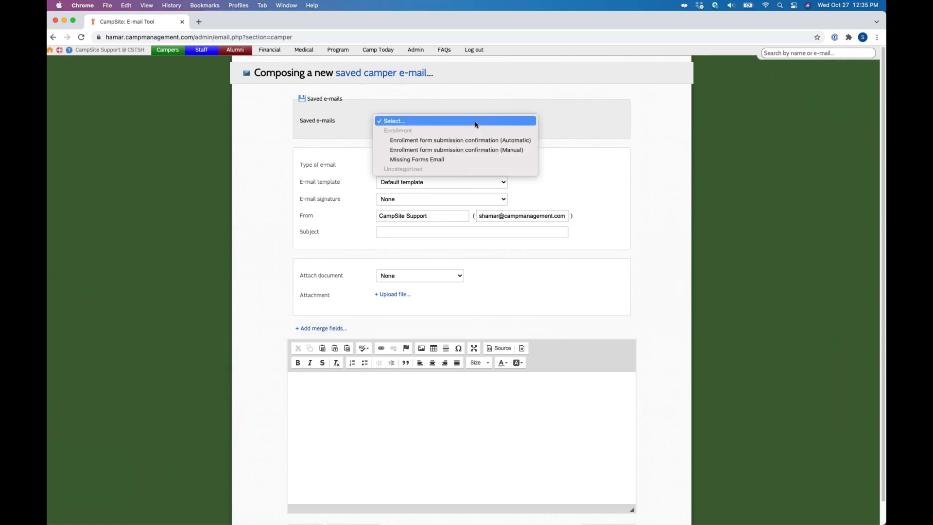
{"action": "left_click", "coordinate": [588, 107]}
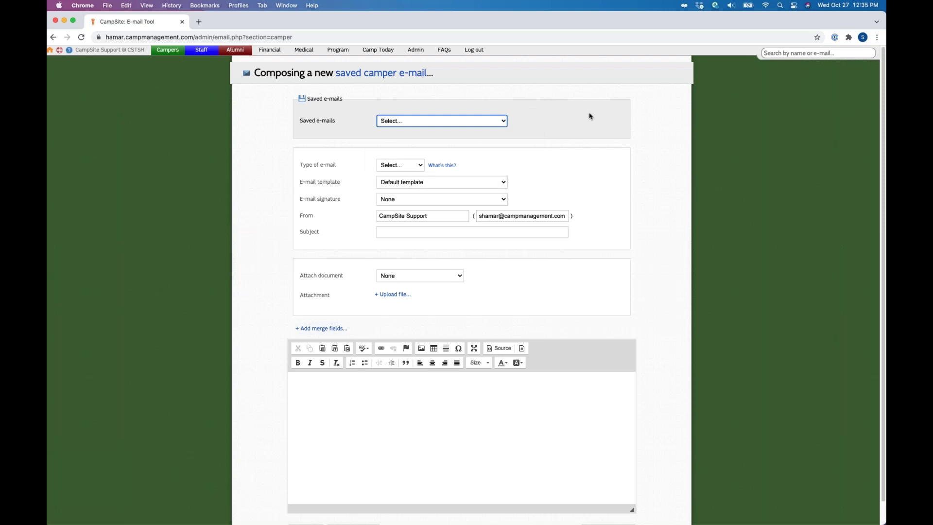
{"action": "triple_click", "coordinate": [353, 162]}
{"action": "left_click", "coordinate": [443, 168]}
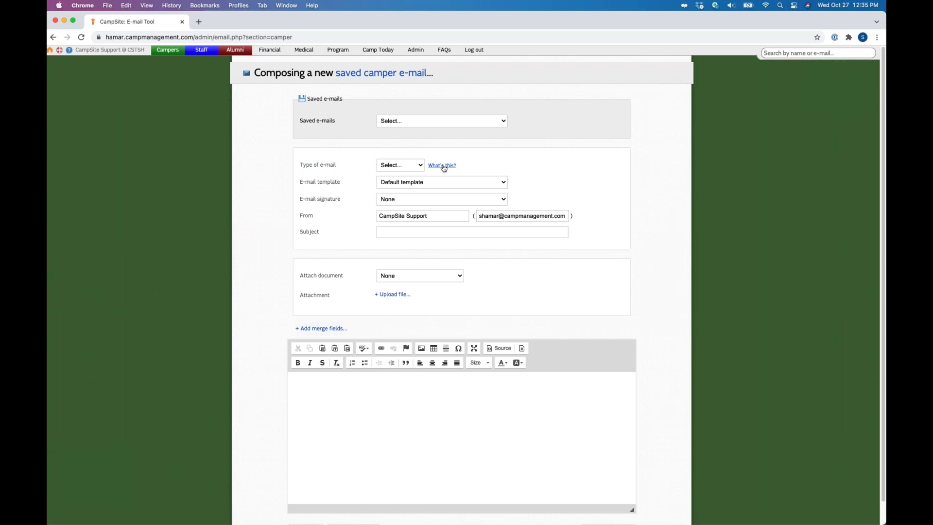
{"action": "left_click", "coordinate": [416, 166]}
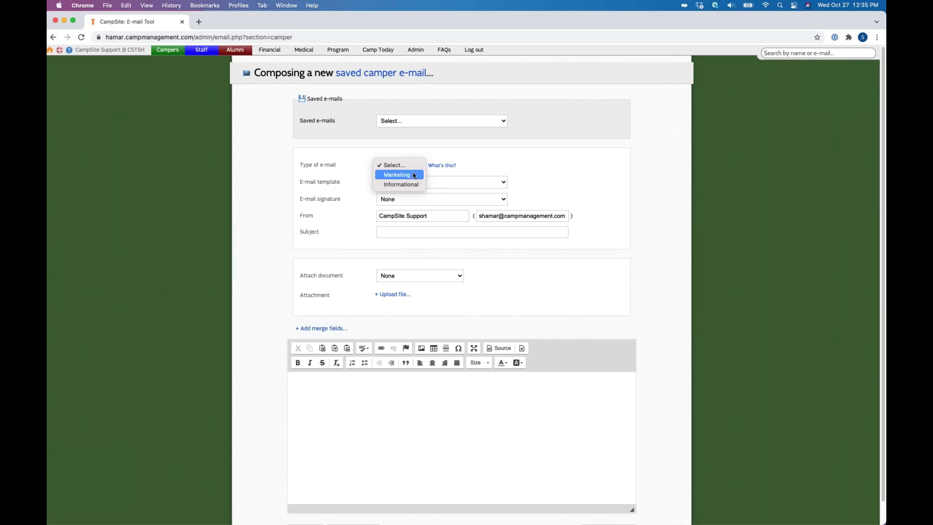
{"action": "key", "text": "Down"}
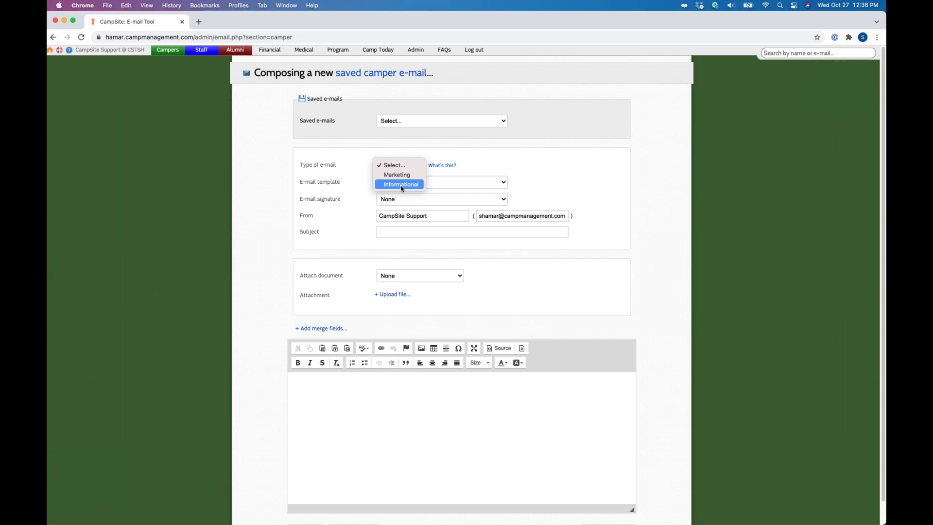
{"action": "left_click", "coordinate": [401, 185]}
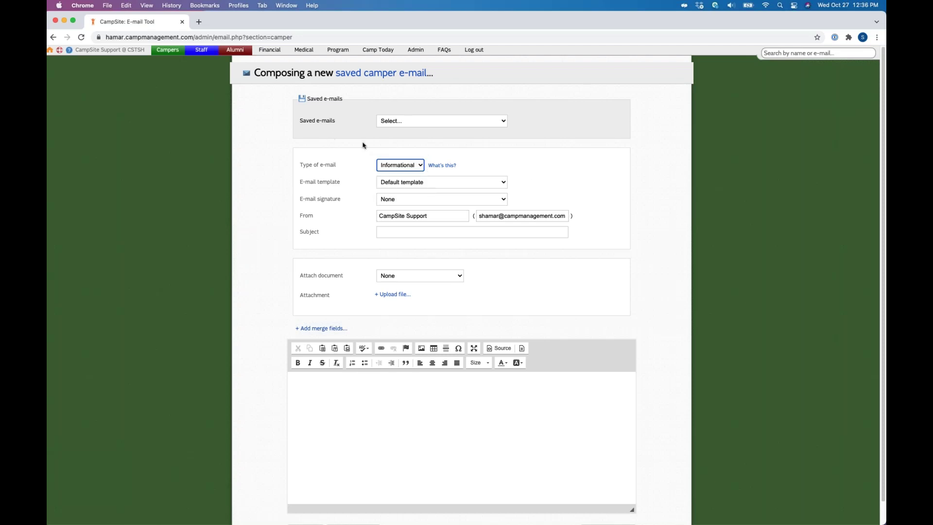
{"action": "left_click", "coordinate": [414, 166]}
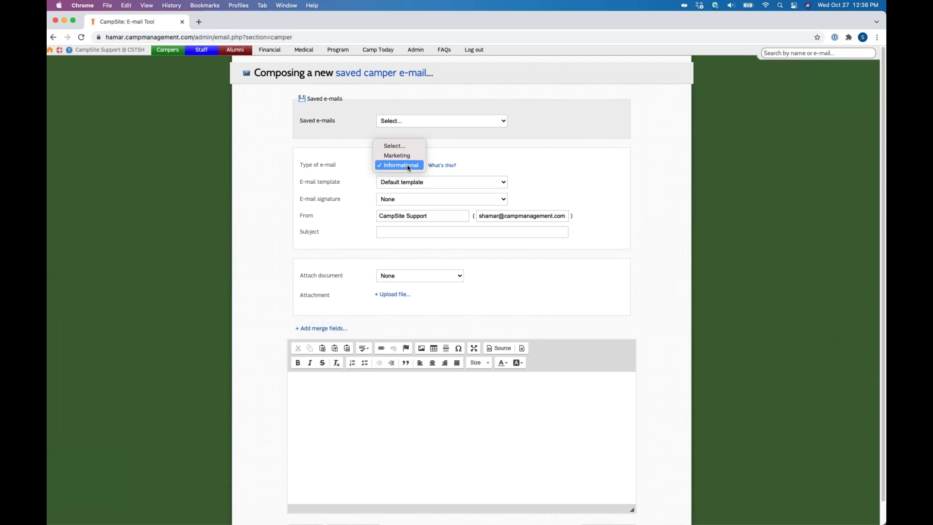
{"action": "left_click", "coordinate": [409, 167]}
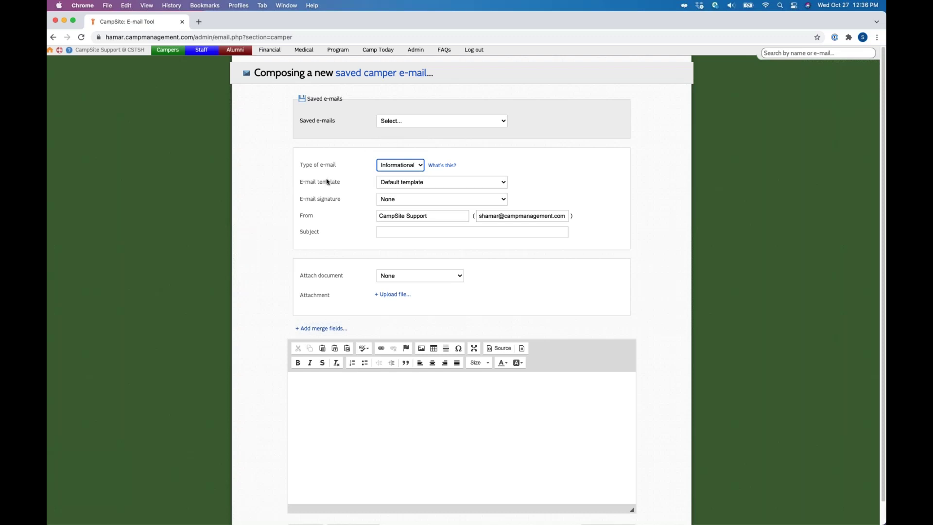
{"action": "left_click", "coordinate": [413, 183]}
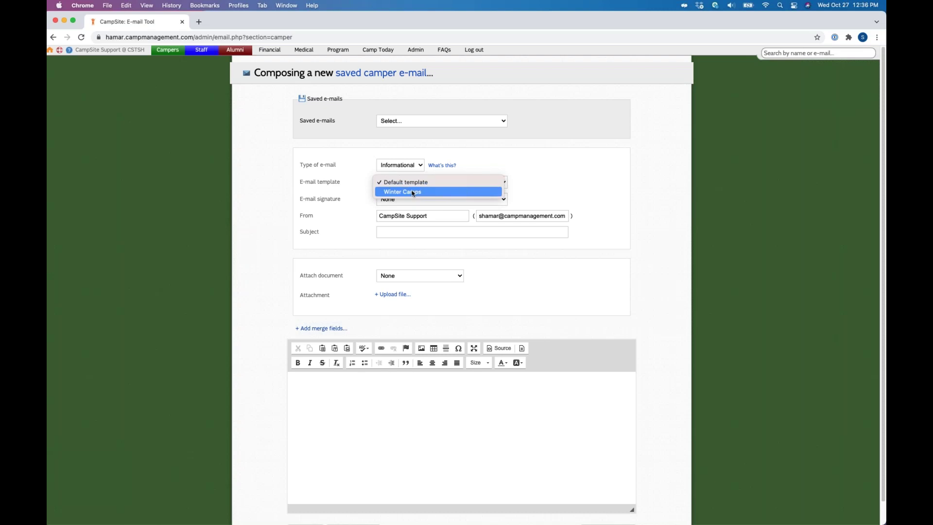
{"action": "left_click", "coordinate": [413, 182]}
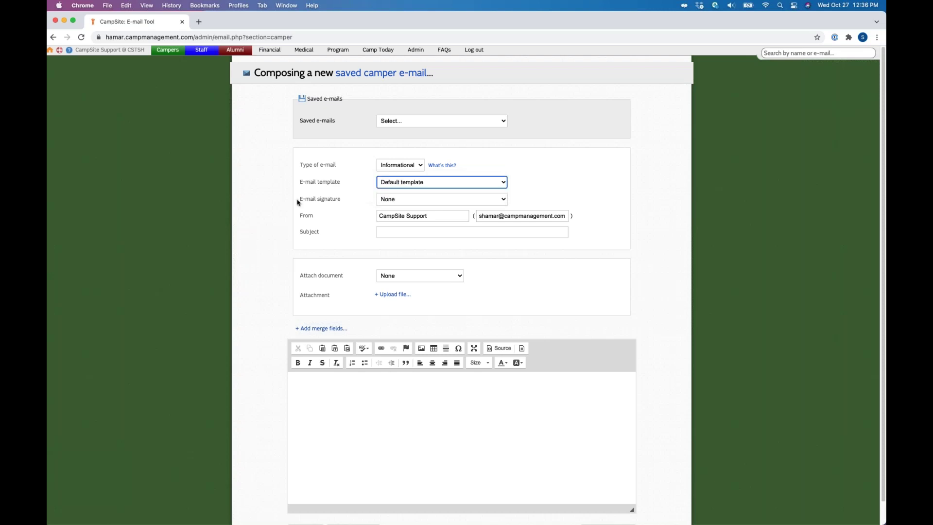
{"action": "left_click", "coordinate": [416, 50]}
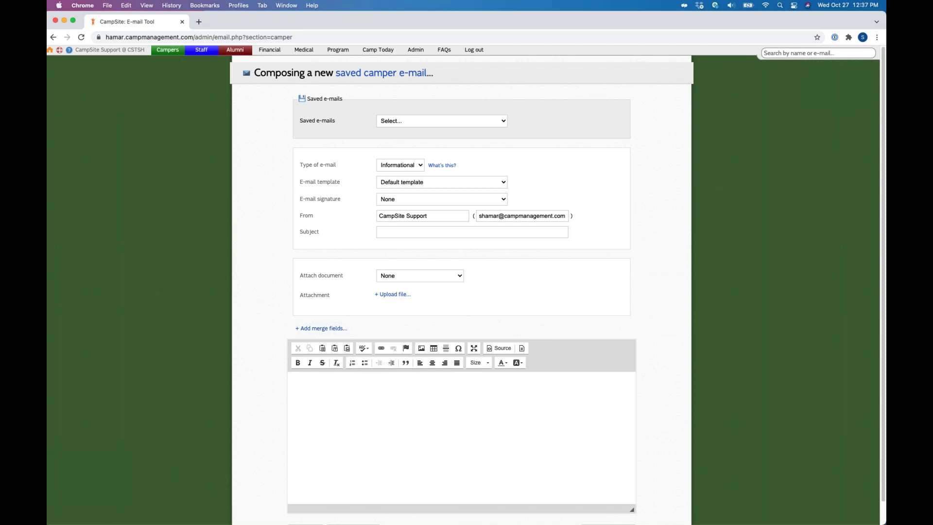
{"action": "left_click", "coordinate": [394, 214]}
{"action": "key", "text": "Tab"}
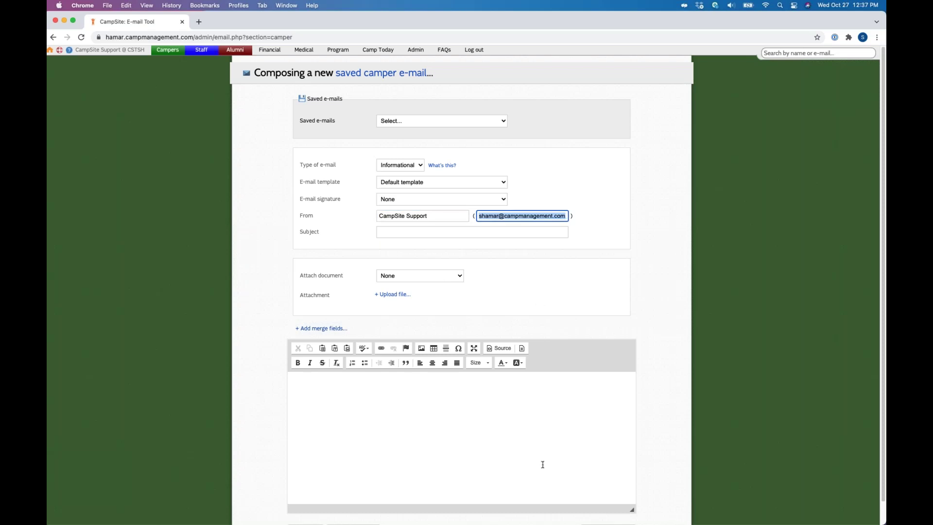
{"action": "left_click", "coordinate": [504, 231]}
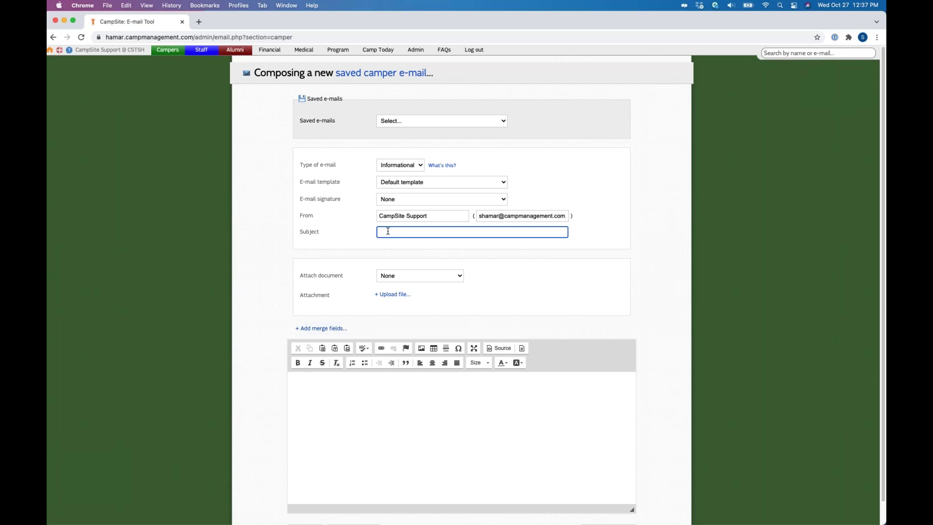
Step: Enter the subject 'Enrollment Confirmation' and leave Attach document set to None
{"action": "type", "text": "Enrollment Confirmation!"}
{"action": "left_click", "coordinate": [366, 238]}
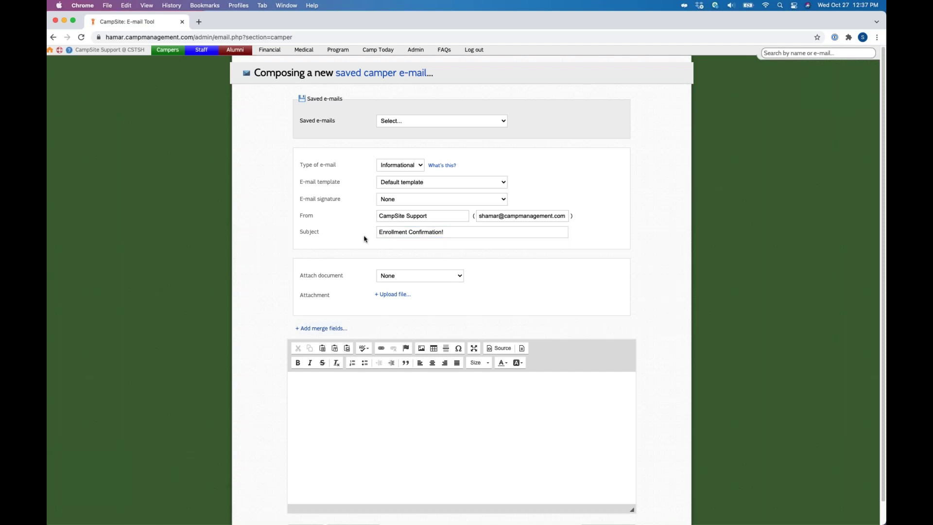
{"action": "triple_click", "coordinate": [309, 276]}
{"action": "left_click", "coordinate": [414, 276]}
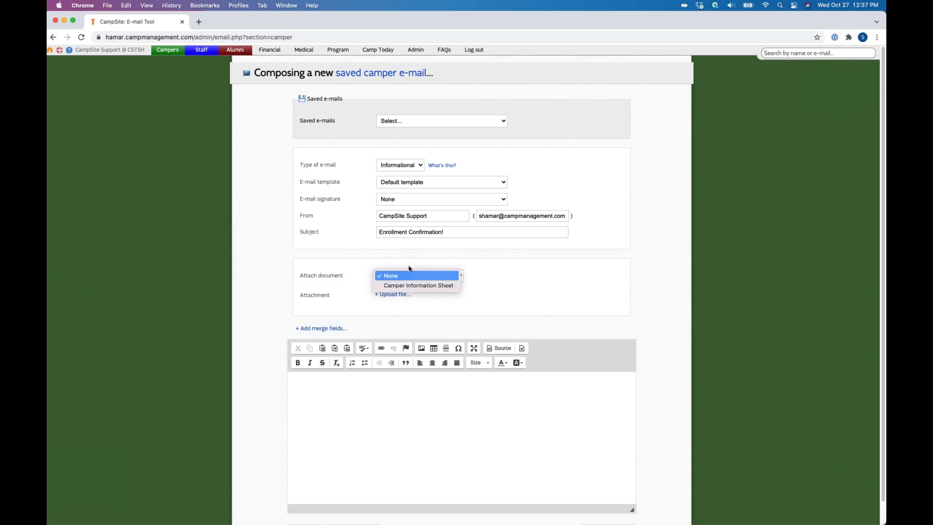
{"action": "key", "text": "Escape"}
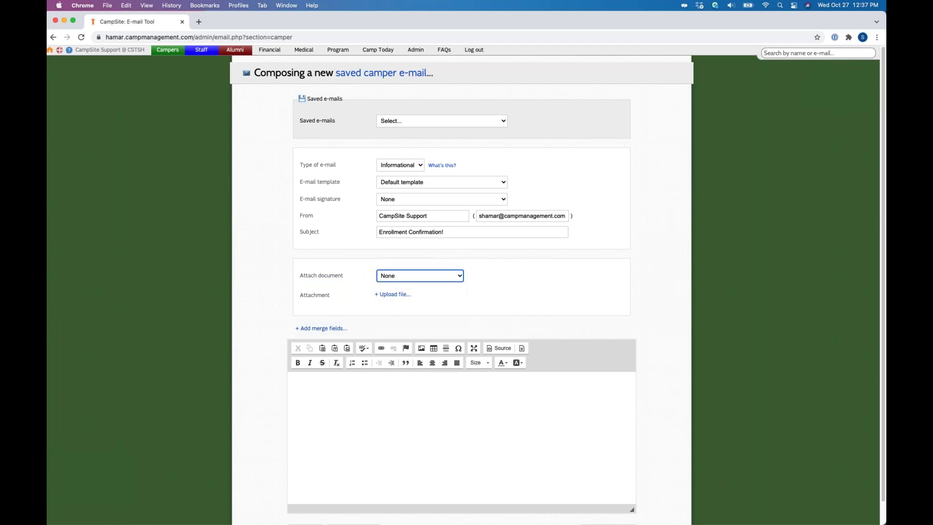
{"action": "double_click", "coordinate": [314, 296]}
{"action": "left_click", "coordinate": [398, 295]}
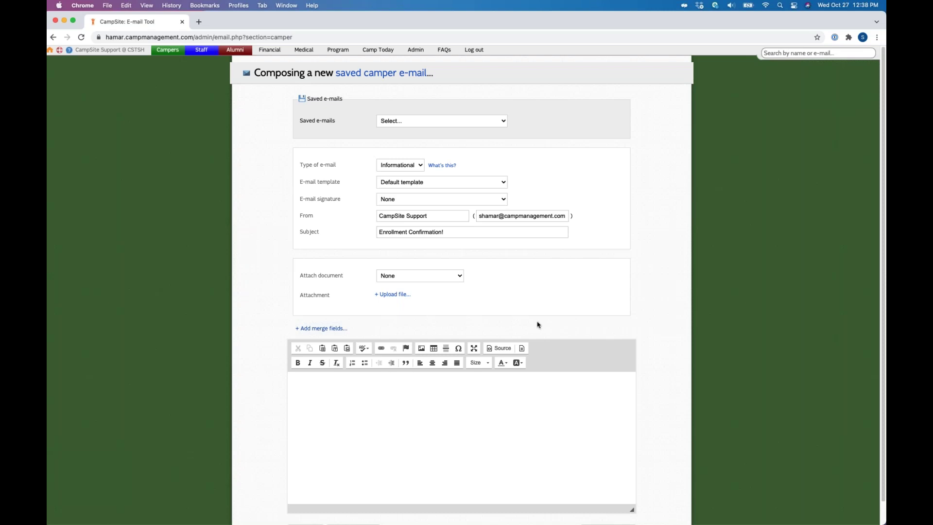
Step: Type 'Click here to download' in the body and view the Link dialog's Upload options
{"action": "left_click", "coordinate": [329, 405]}
{"action": "type", "text": "Click here to donwload"}
{"action": "triple_click", "coordinate": [342, 385]}
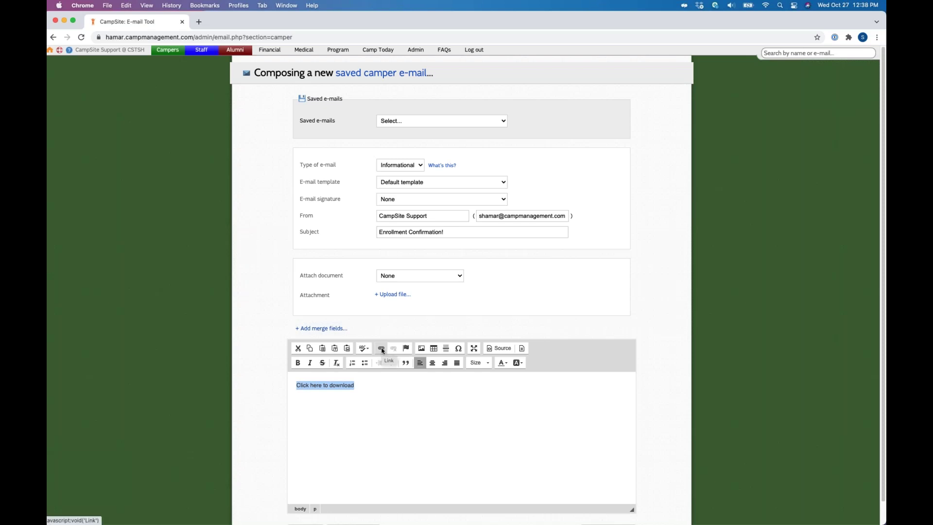
{"action": "left_click", "coordinate": [382, 349]}
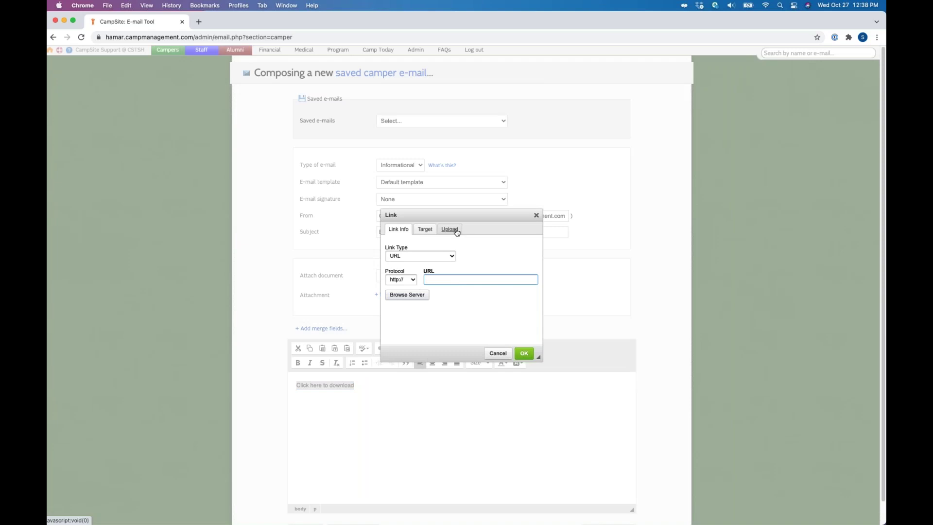
{"action": "left_click", "coordinate": [457, 232]}
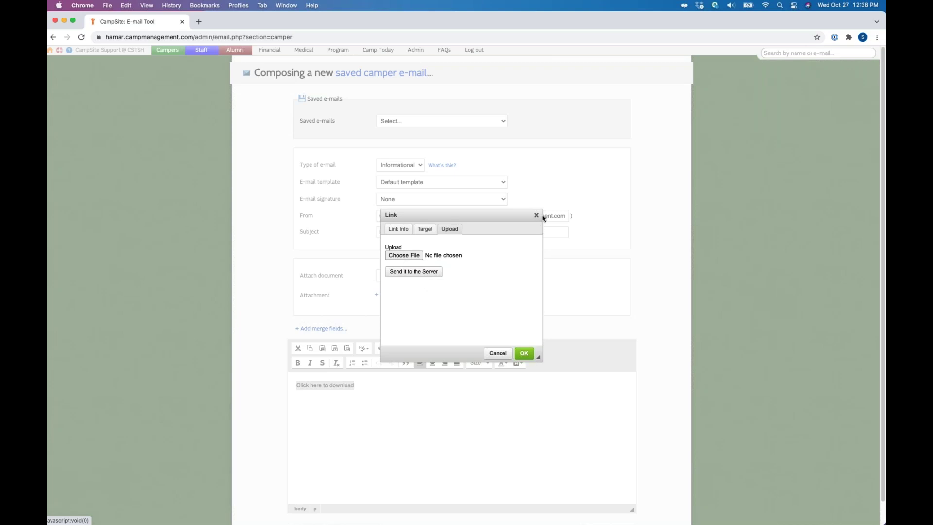
{"action": "key", "text": "Escape"}
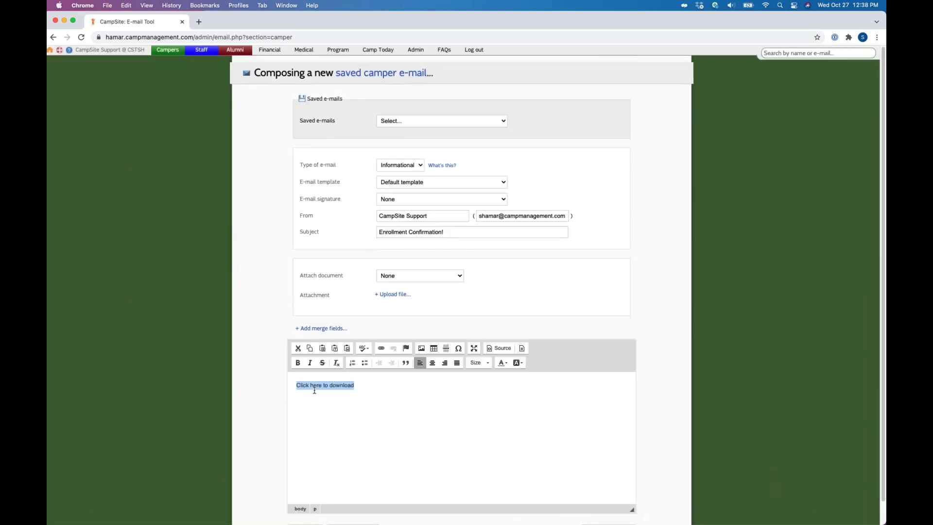
{"action": "left_click", "coordinate": [338, 389]}
Step: Delete the download text from the body and start it with 'Hello'
{"action": "key", "text": "super+a"}
{"action": "double_click", "coordinate": [395, 302]}
{"action": "left_click", "coordinate": [385, 304]}
{"action": "left_click", "coordinate": [380, 348]}
{"action": "left_click", "coordinate": [449, 228]}
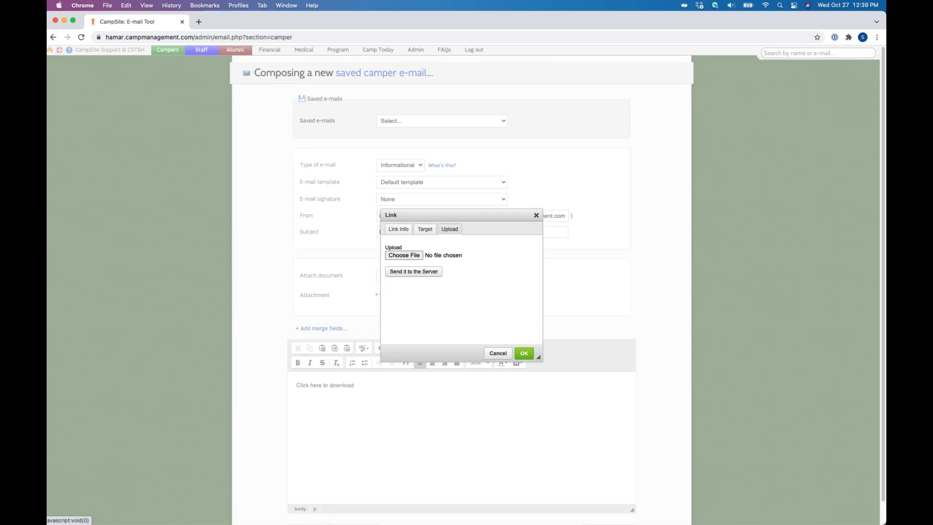
{"action": "key", "text": "Escape"}
{"action": "key", "text": "BackSpace"}
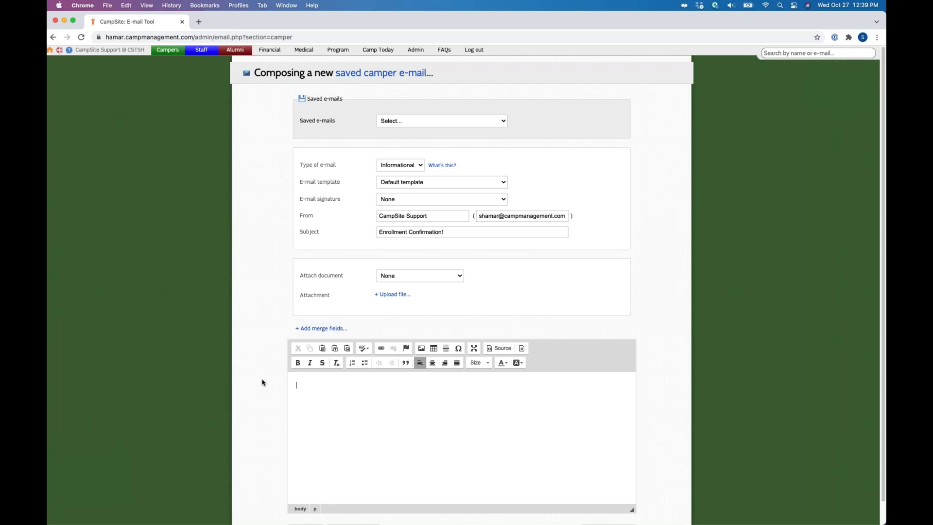
{"action": "type", "text": "Hello"}
Step: Write the greeting with the Family last name merge field followed by 'Family', then 'Your camper,'
{"action": "left_click", "coordinate": [319, 330]}
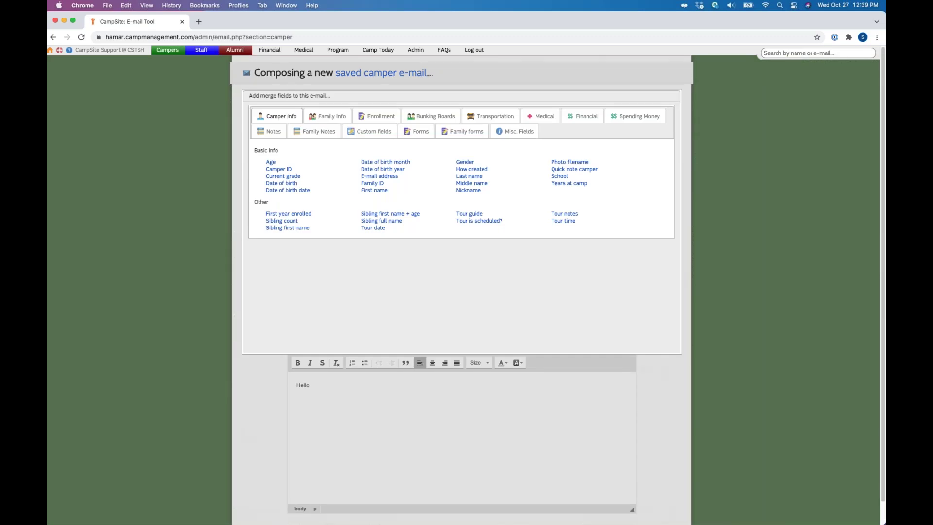
{"action": "left_click", "coordinate": [328, 116]}
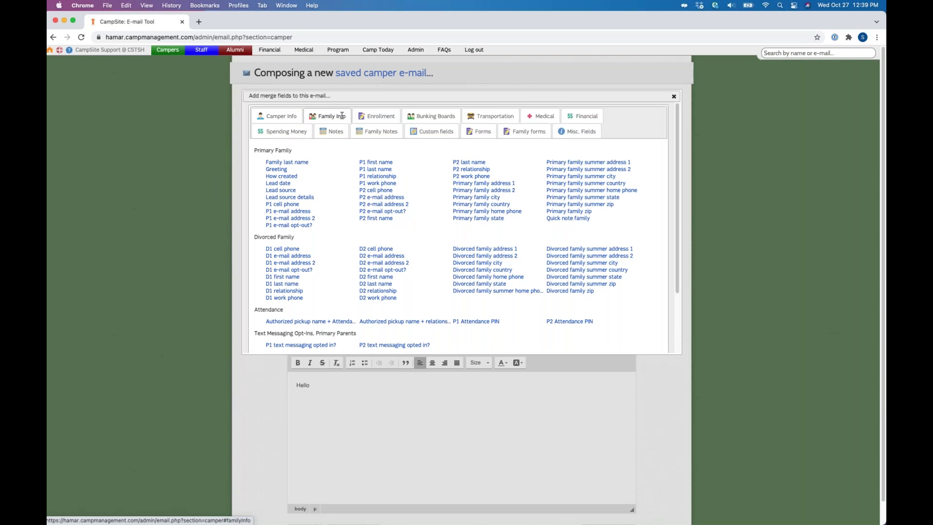
{"action": "left_click", "coordinate": [275, 165]}
{"action": "type", "text": "Family last name Family,"}
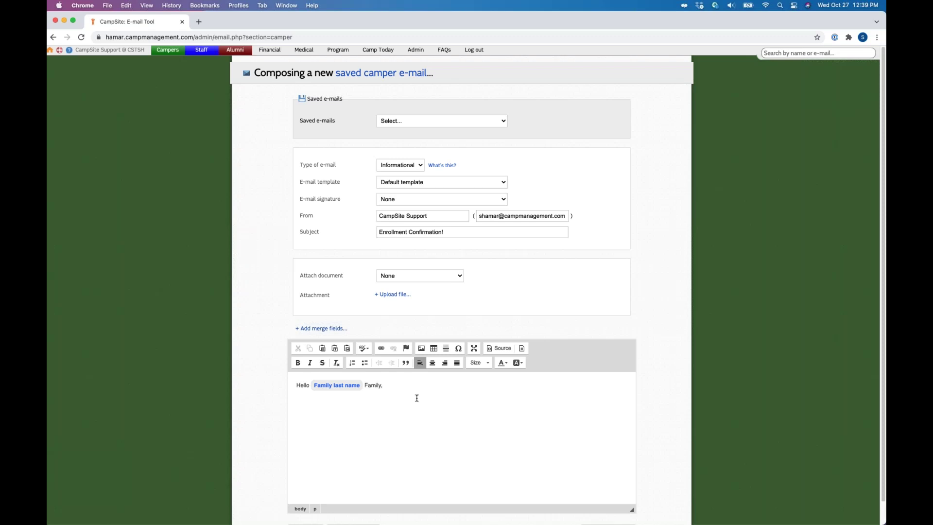
{"action": "type", "text": "Your camper,"}
Step: Insert the camper's First name merge field followed by 'is now enrolled in'
{"action": "left_click", "coordinate": [321, 328]}
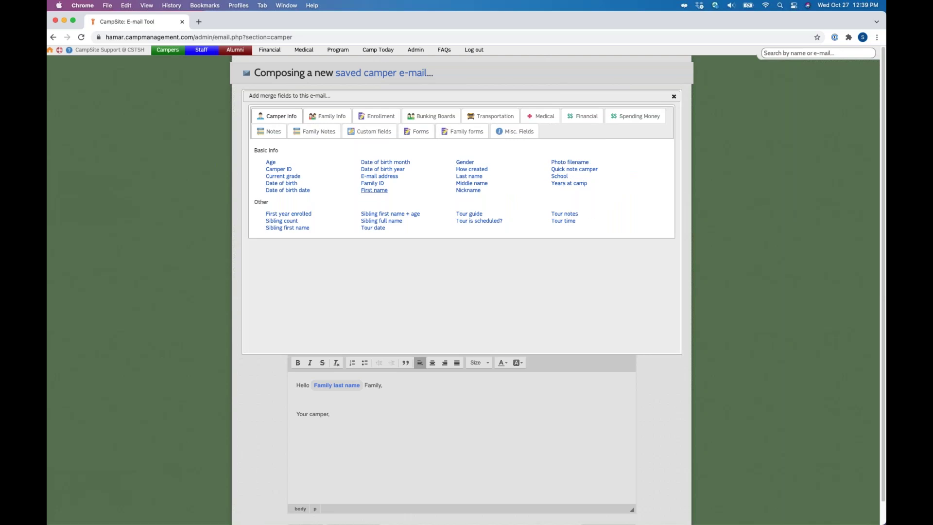
{"action": "left_click", "coordinate": [375, 191]}
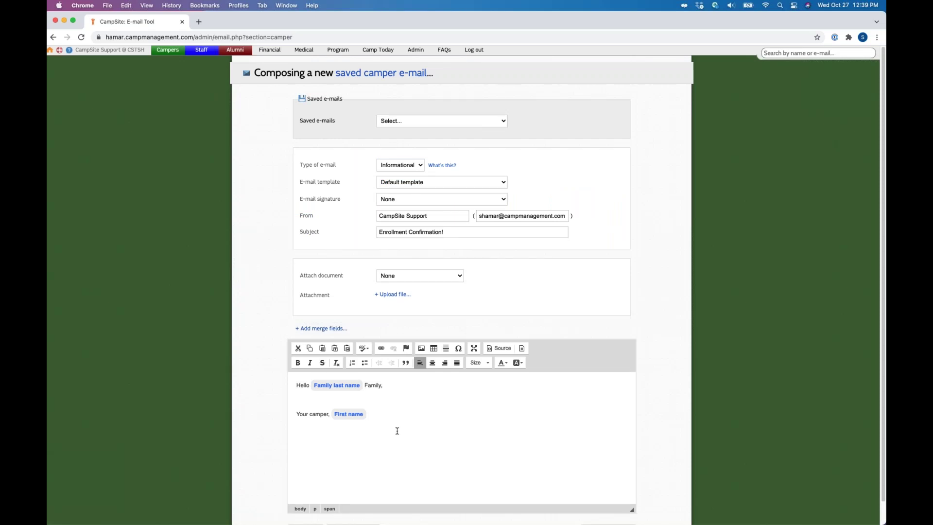
{"action": "left_click", "coordinate": [369, 417]}
{"action": "type", "text": "is now enrolled in:"}
Step: Insert the 2021 Enrollment option + session names merge field and preview the e-mail
{"action": "left_click", "coordinate": [321, 328]}
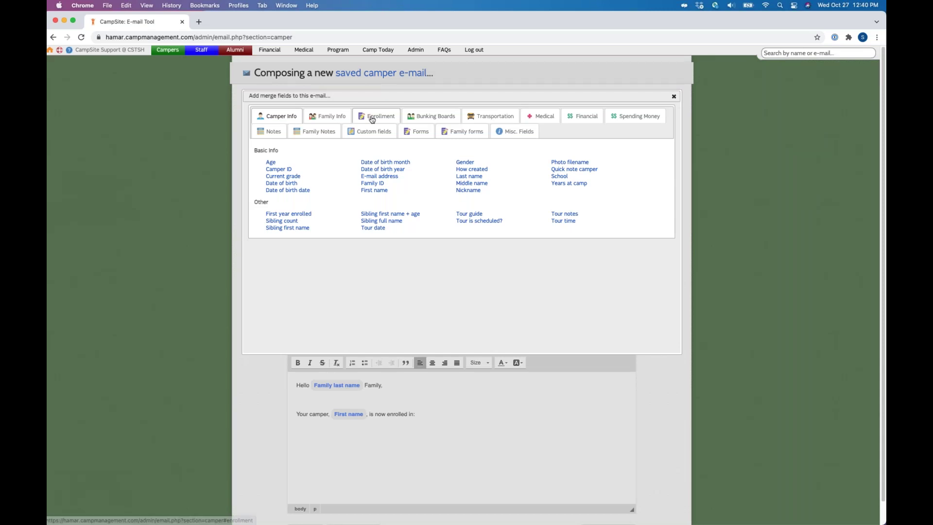
{"action": "left_click", "coordinate": [372, 119]}
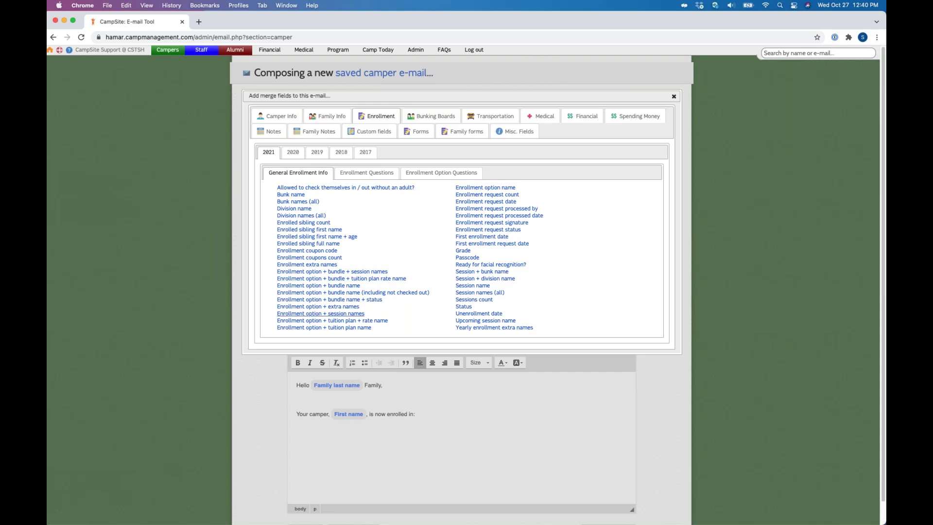
{"action": "left_click", "coordinate": [329, 314]}
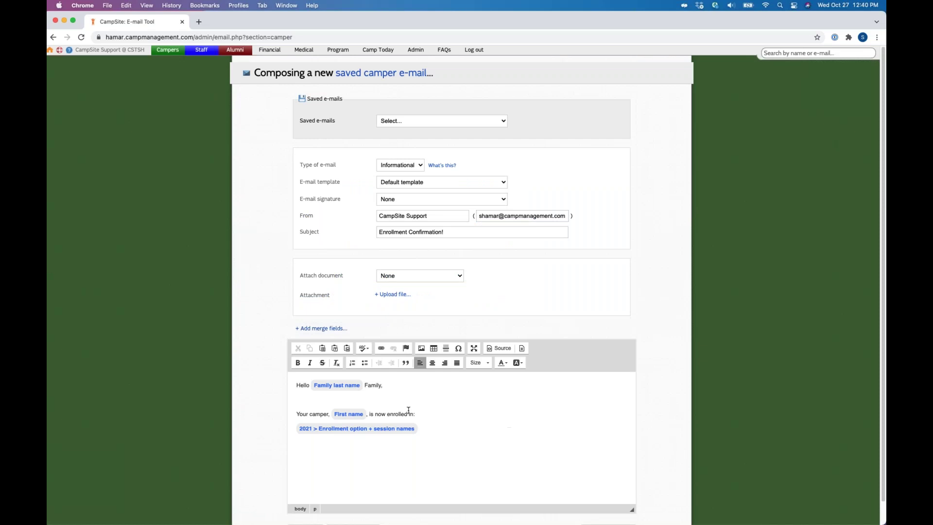
{"action": "scroll", "coordinate": [408, 411], "scroll_direction": "down", "scroll_amount": 1}
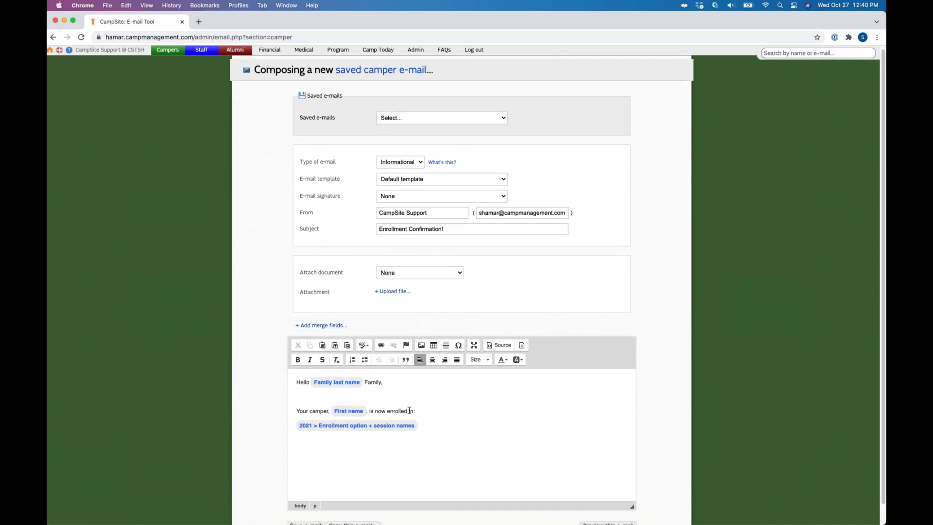
{"action": "scroll", "coordinate": [409, 411], "scroll_direction": "down", "scroll_amount": 1}
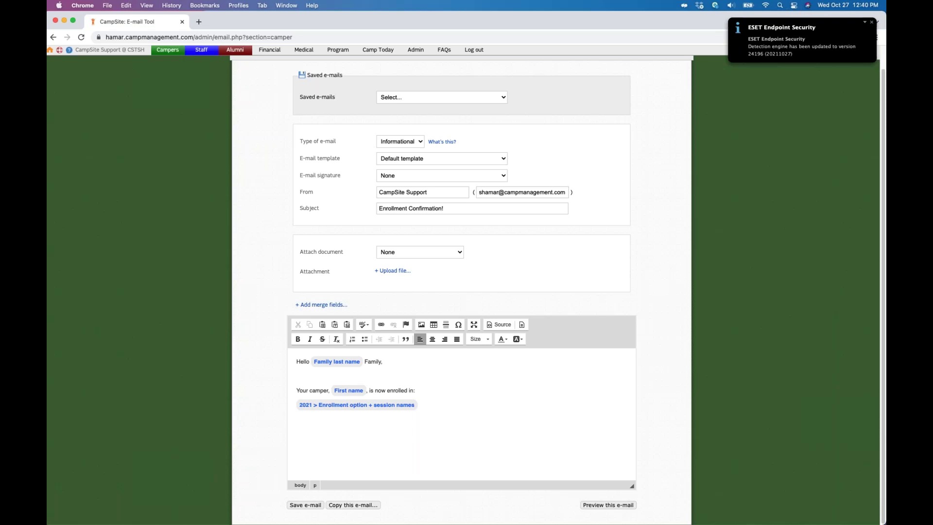
{"action": "left_click", "coordinate": [608, 505]}
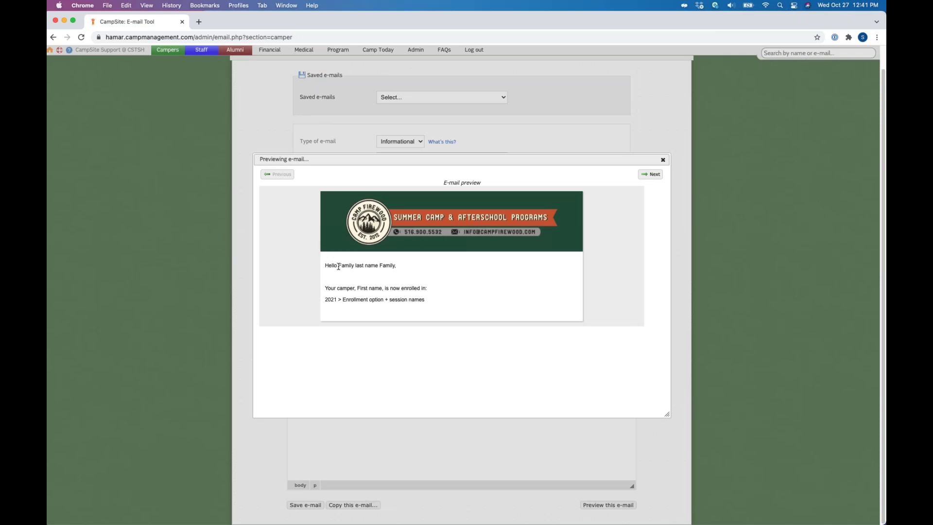
Step: Check the family-name greeting in the preview, then name the new e-mail 'Enrollment Confirmation!'
{"action": "left_click_drag", "start_coordinate": [338, 267], "coordinate": [379, 266]}
{"action": "left_click", "coordinate": [663, 160]}
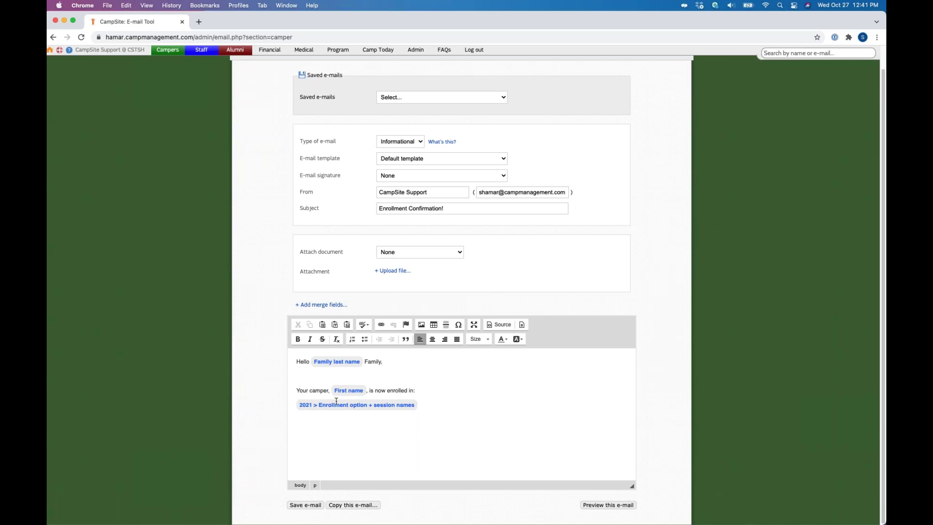
{"action": "left_click", "coordinate": [306, 505]}
{"action": "type", "text": "Enrollment Confirmation!"}
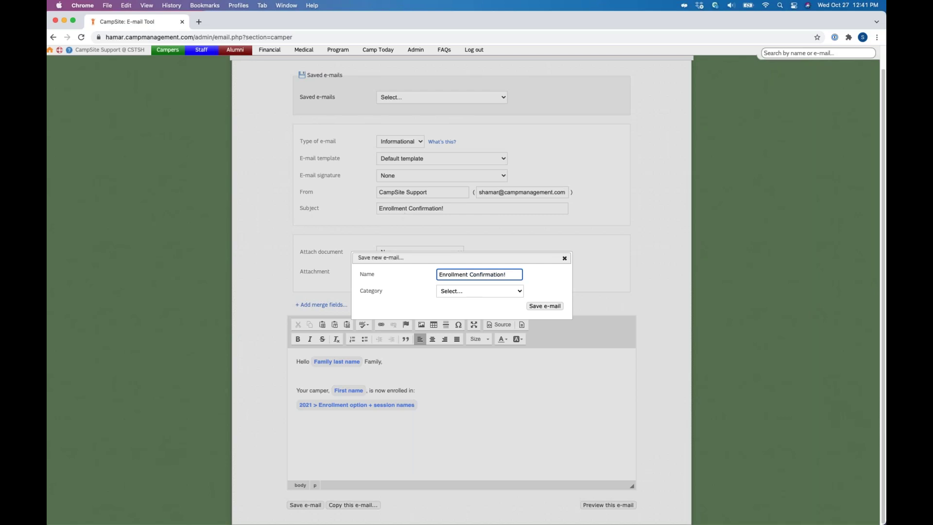
{"action": "left_click", "coordinate": [488, 292]}
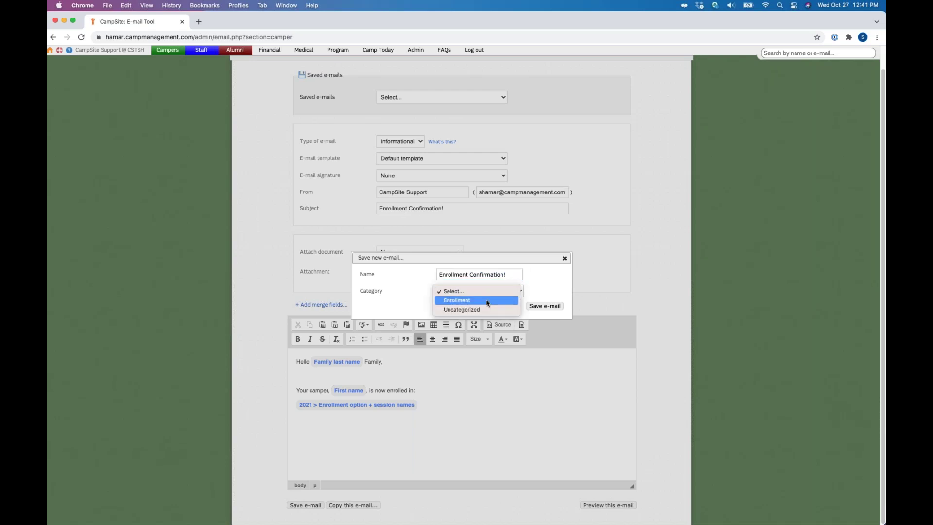
Step: File the e-mail under the Enrollment category, save it, and go to the Admin settings
{"action": "left_click", "coordinate": [488, 303]}
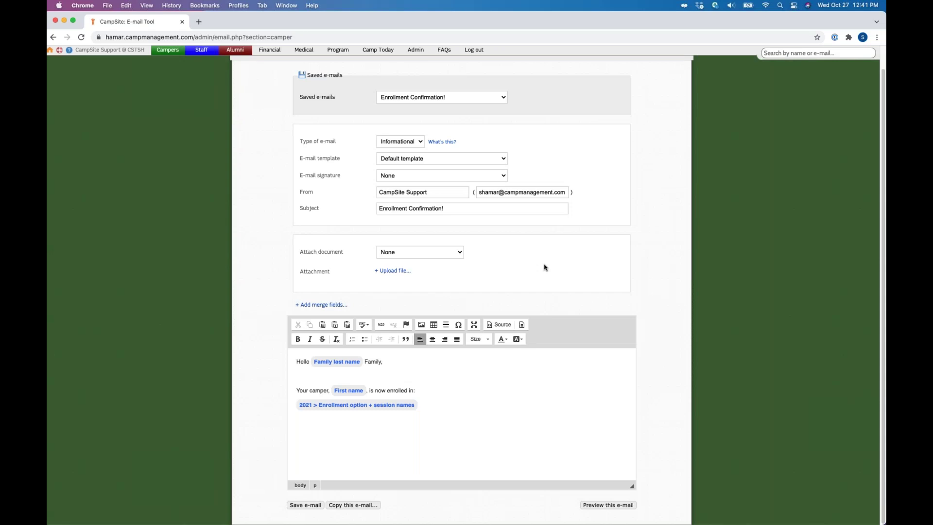
{"action": "scroll", "coordinate": [545, 267], "scroll_direction": "up", "scroll_amount": 1}
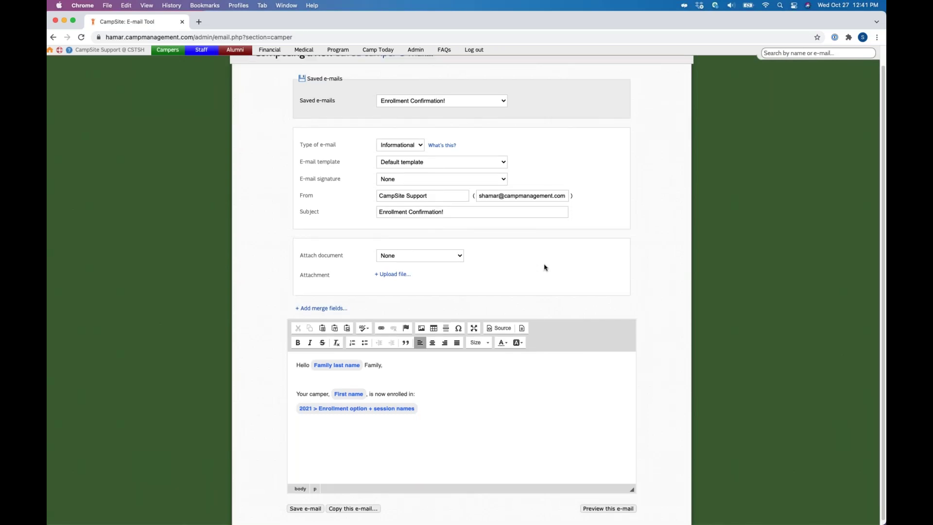
{"action": "scroll", "coordinate": [544, 267], "scroll_direction": "up", "scroll_amount": 5}
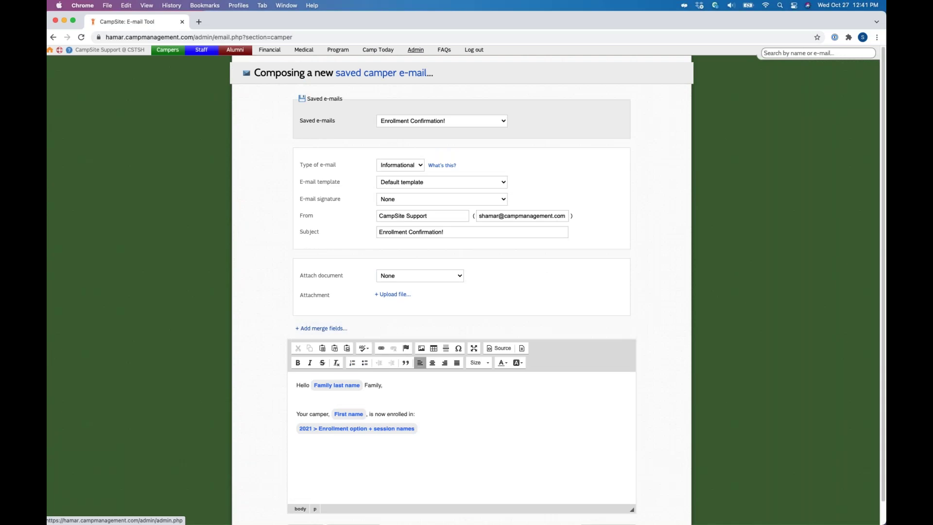
{"action": "left_click", "coordinate": [416, 50]}
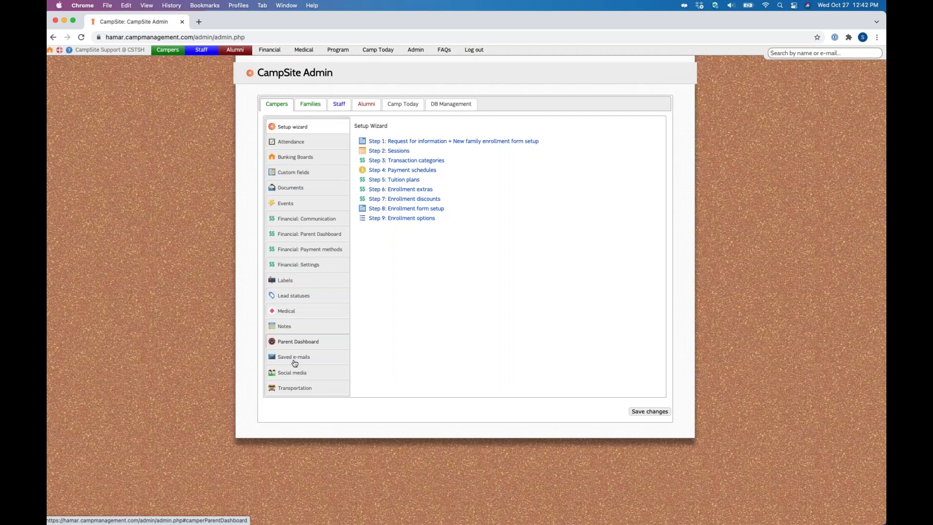
Step: Show the Campers Saved e-mails list with Enrollment Confirmation! under Enrollment
{"action": "left_click", "coordinate": [295, 360]}
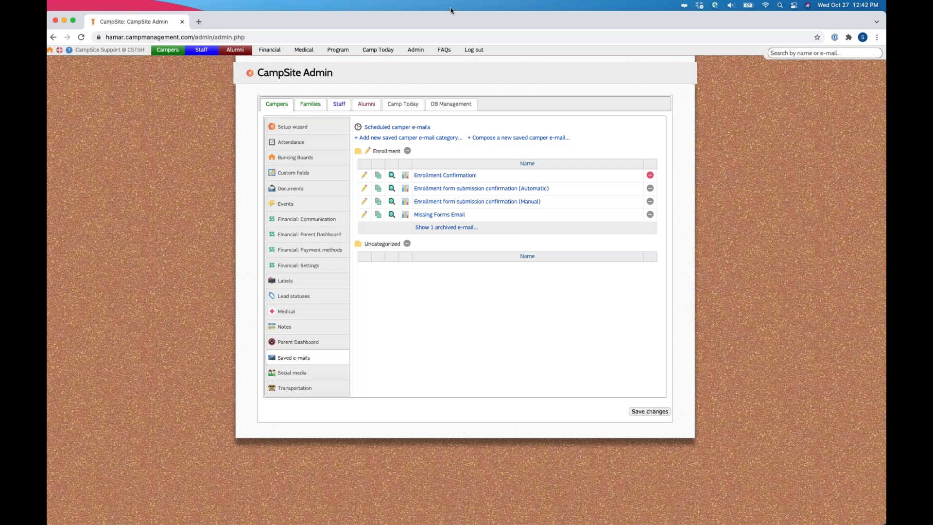
Step: Browse the database management e-mail signatures and open the Admin signature editor, then close it
{"action": "left_click", "coordinate": [451, 104]}
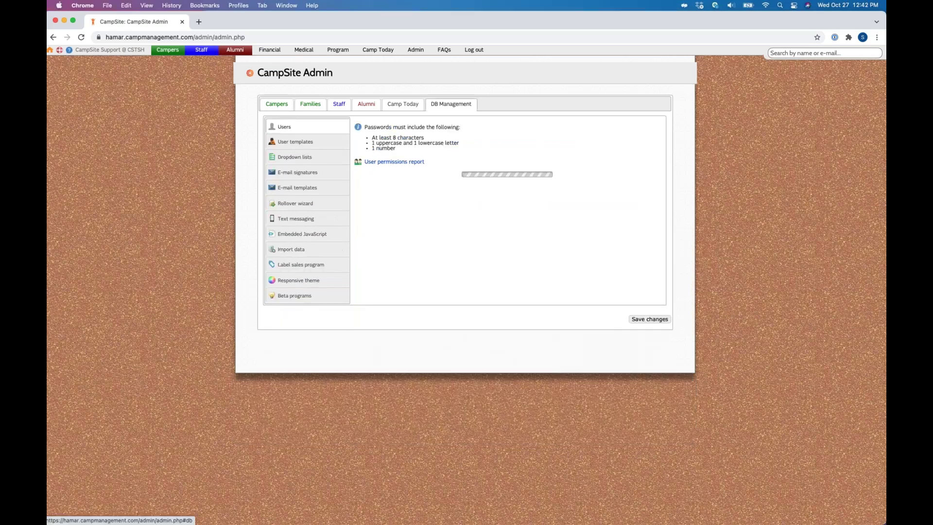
{"action": "left_click", "coordinate": [298, 173]}
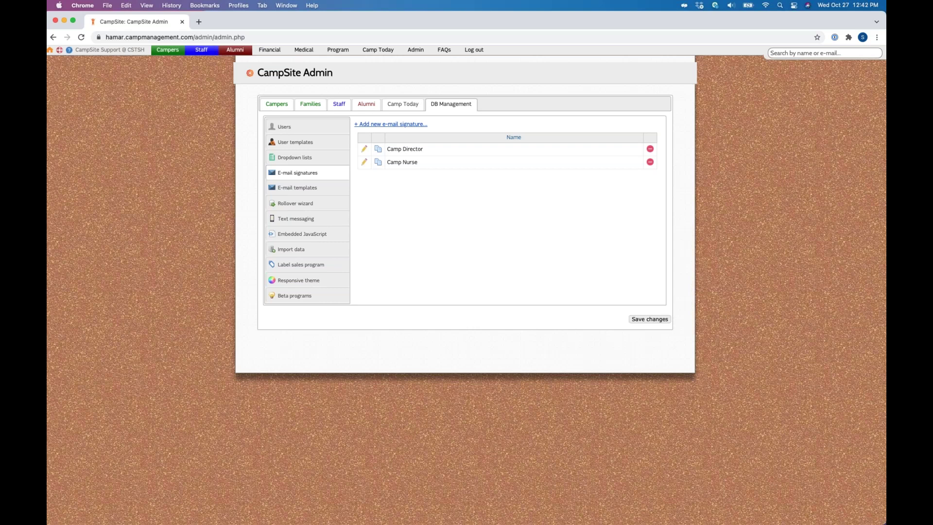
{"action": "left_click", "coordinate": [394, 124]}
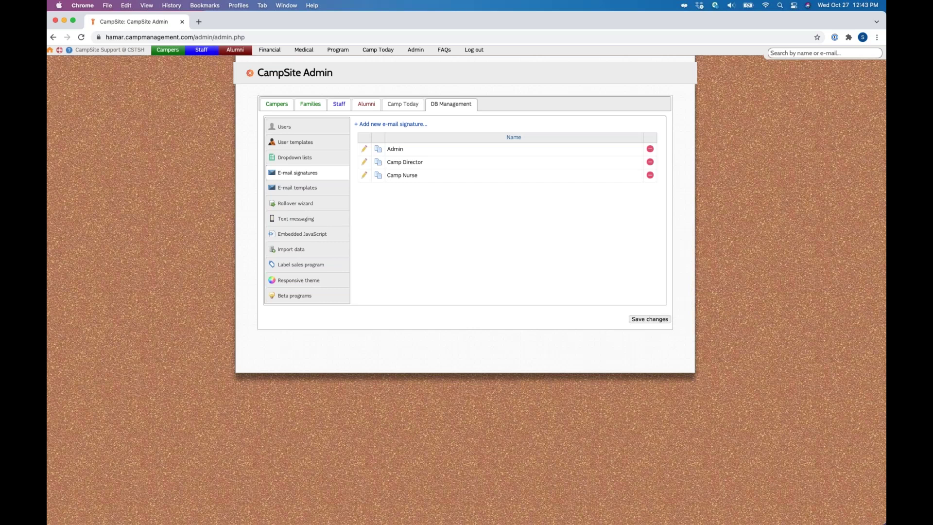
{"action": "left_click", "coordinate": [364, 149]}
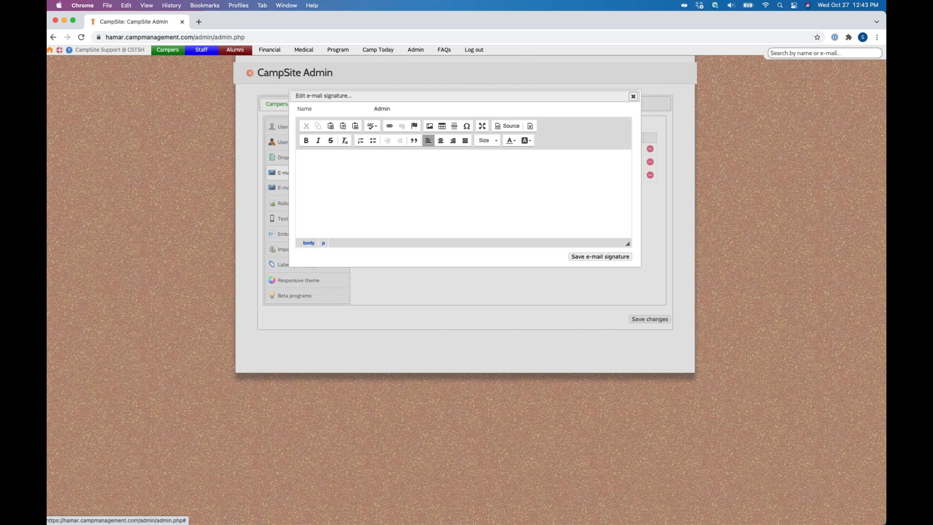
{"action": "left_click", "coordinate": [633, 97]}
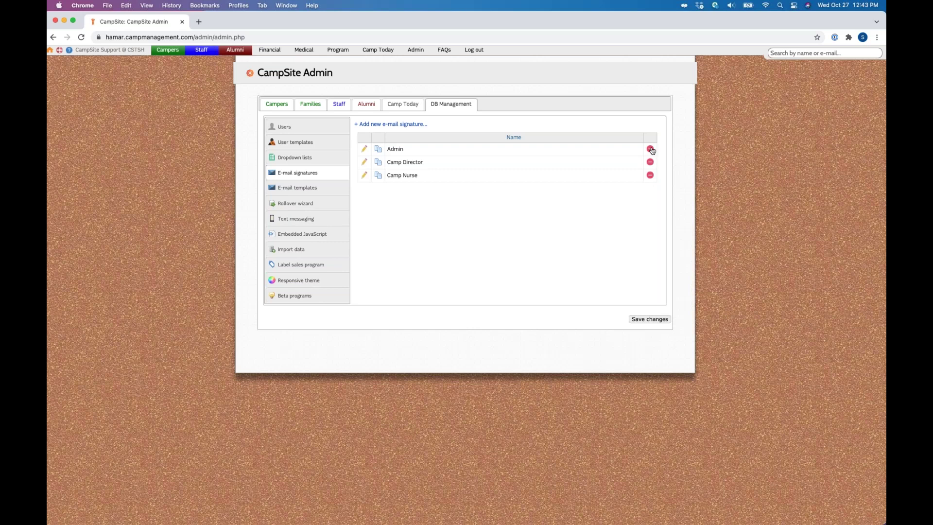
Step: Look over the Winter Camps e-mail template without saving, then show the camper custom fields
{"action": "left_click", "coordinate": [297, 188]}
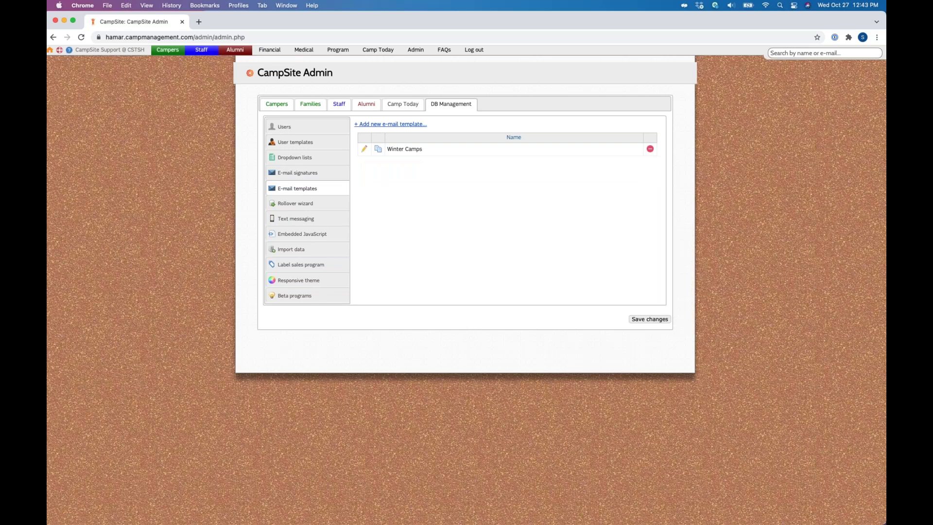
{"action": "left_click", "coordinate": [419, 149]}
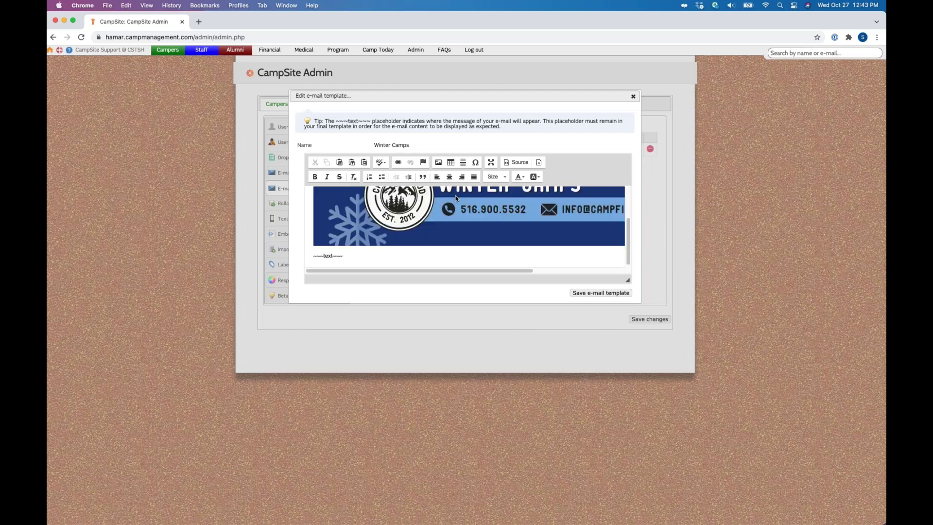
{"action": "left_click", "coordinate": [384, 253]}
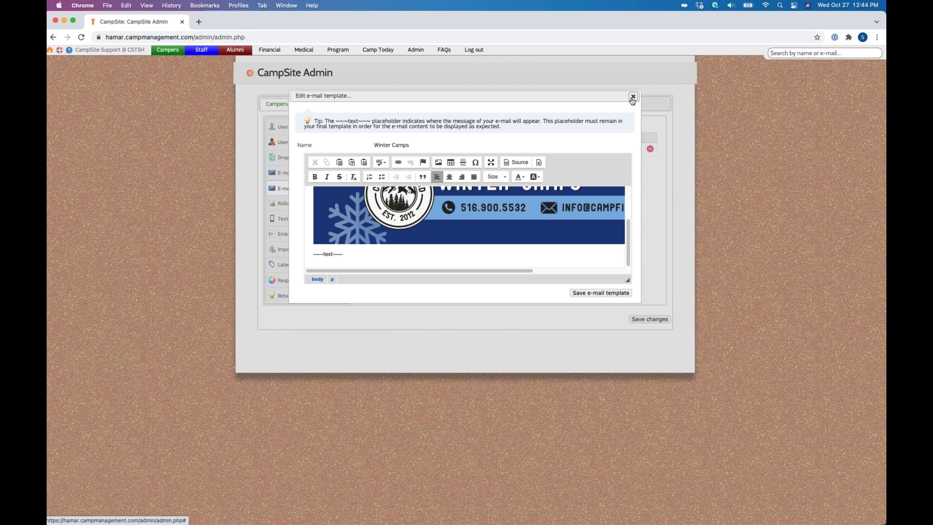
{"action": "left_click", "coordinate": [633, 97]}
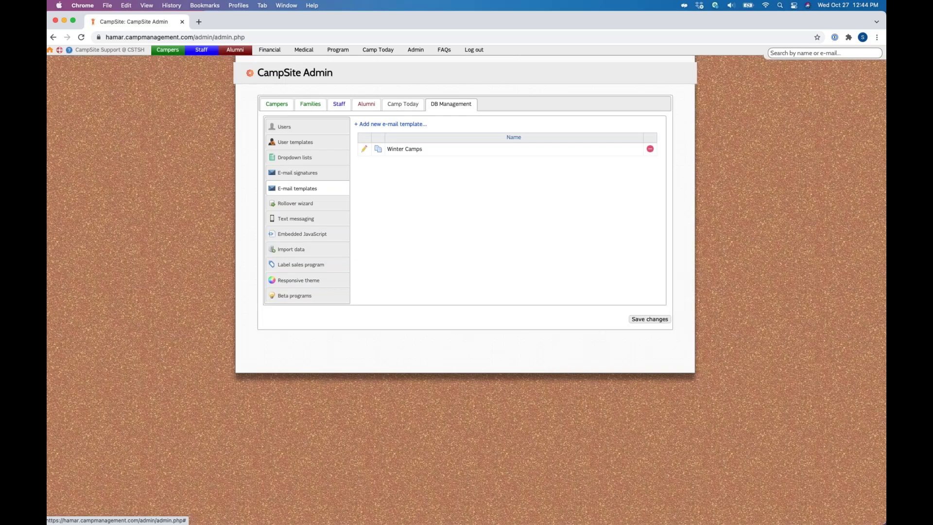
{"action": "left_click", "coordinate": [277, 104]}
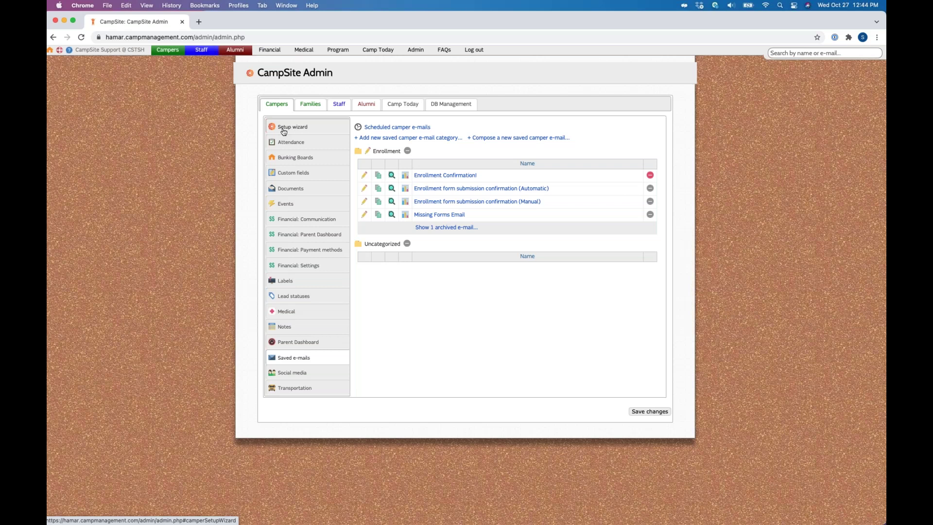
{"action": "left_click", "coordinate": [293, 172]}
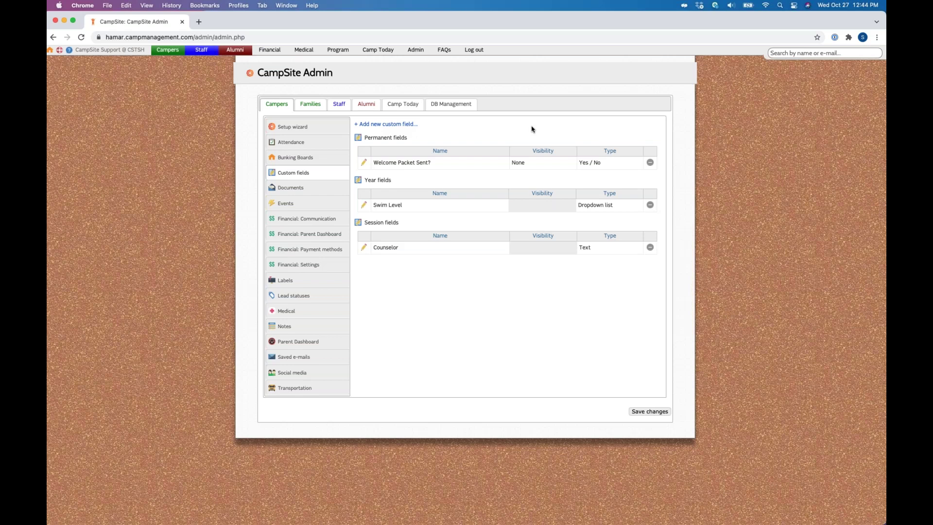
{"action": "left_click", "coordinate": [378, 126]}
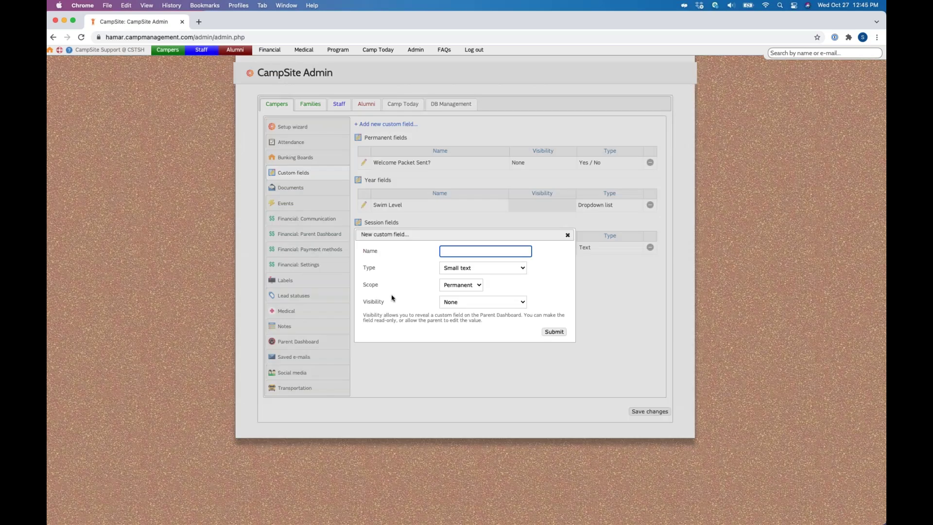
{"action": "left_click", "coordinate": [472, 304]}
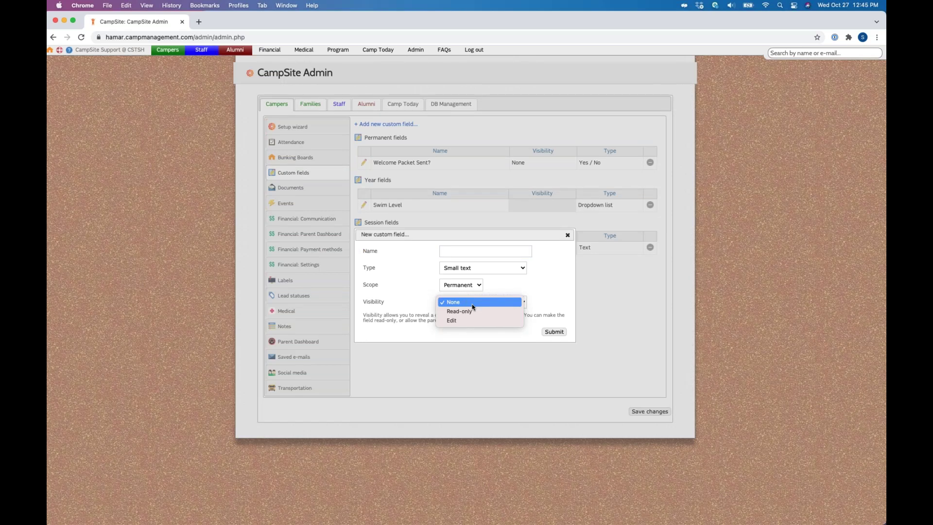
{"action": "left_click", "coordinate": [473, 303]}
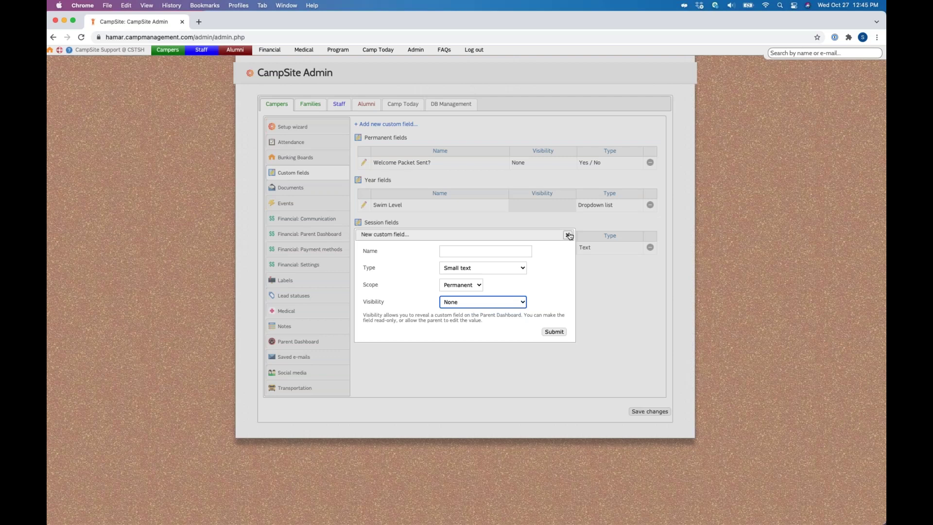
{"action": "left_click", "coordinate": [569, 235]}
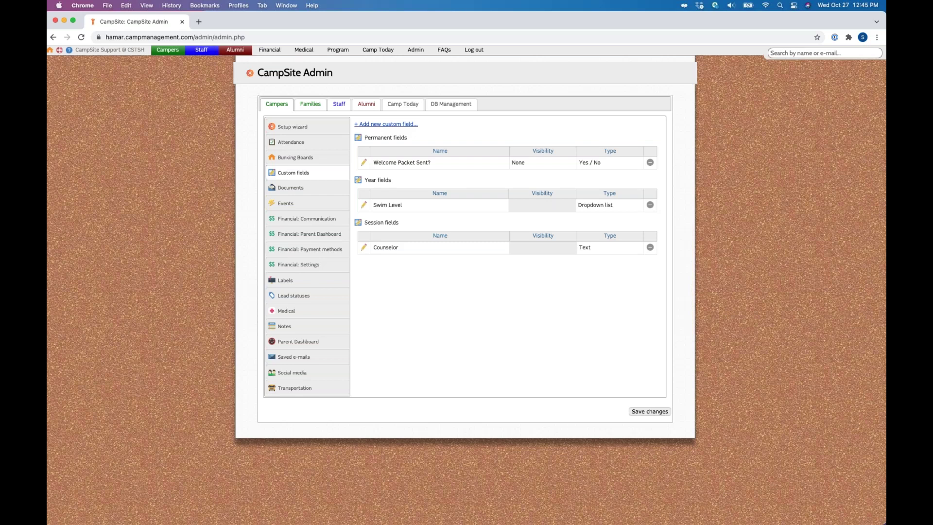
{"action": "left_click", "coordinate": [387, 124]}
{"action": "left_click", "coordinate": [510, 268]}
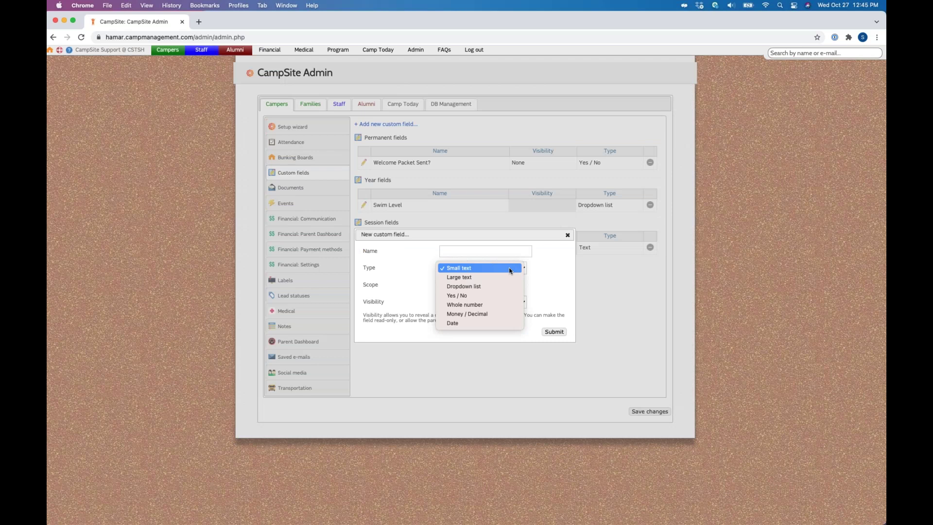
{"action": "left_click", "coordinate": [478, 341]}
{"action": "left_click", "coordinate": [462, 286]}
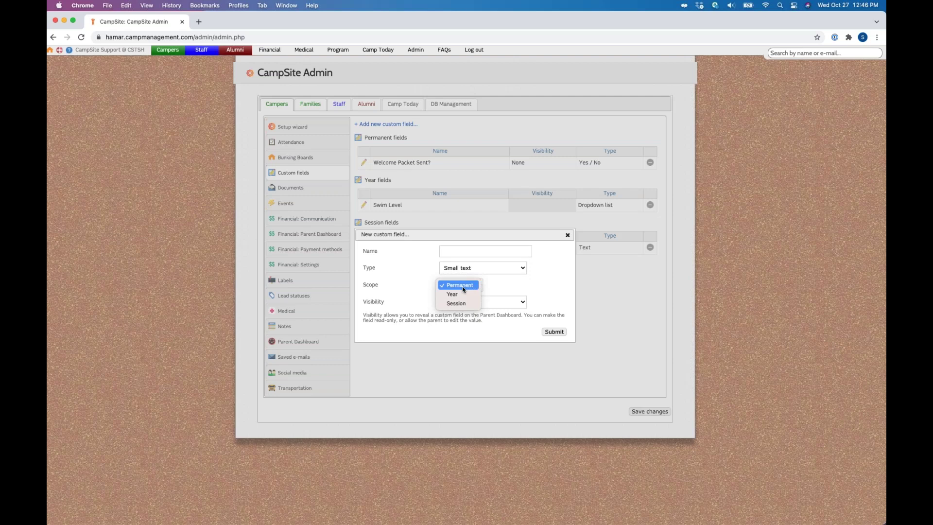
{"action": "left_click", "coordinate": [456, 303]}
{"action": "scroll", "coordinate": [496, 355], "scroll_direction": "down", "scroll_amount": 10}
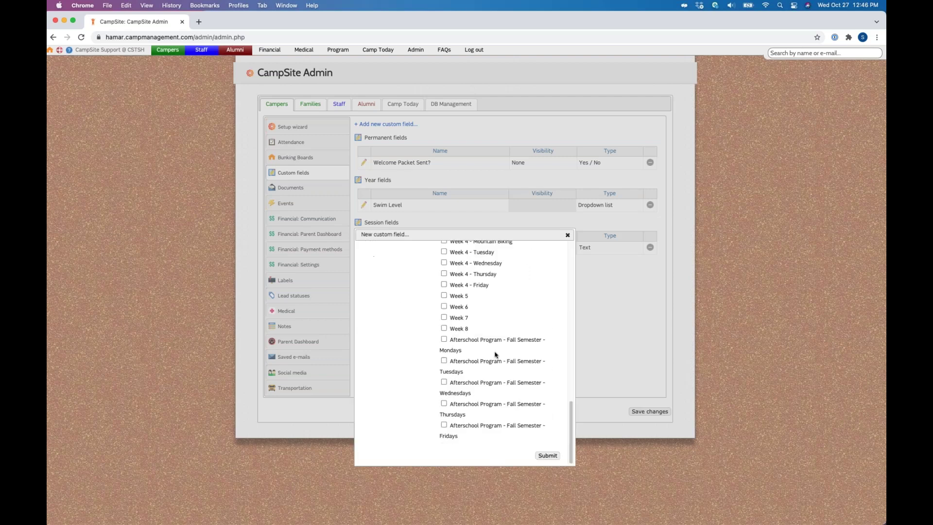
{"action": "scroll", "coordinate": [495, 355], "scroll_direction": "up", "scroll_amount": 10}
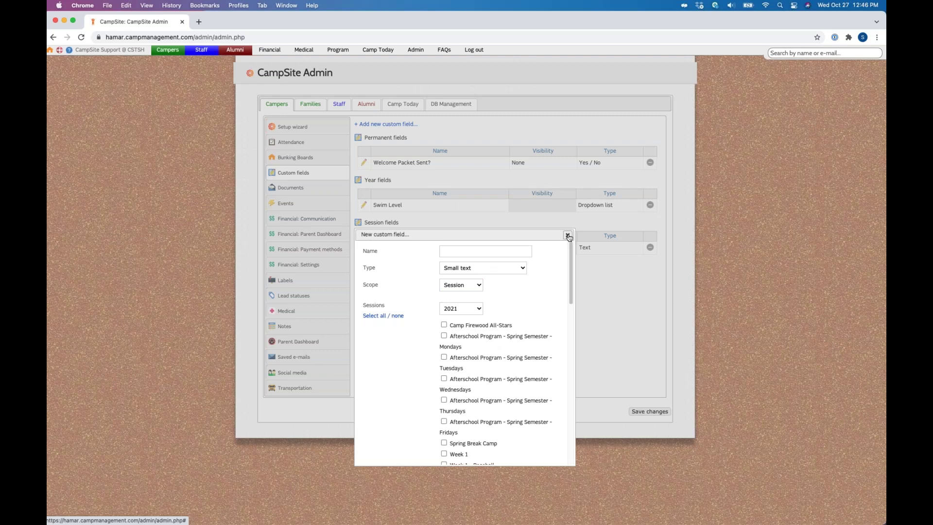
{"action": "left_click", "coordinate": [568, 235]}
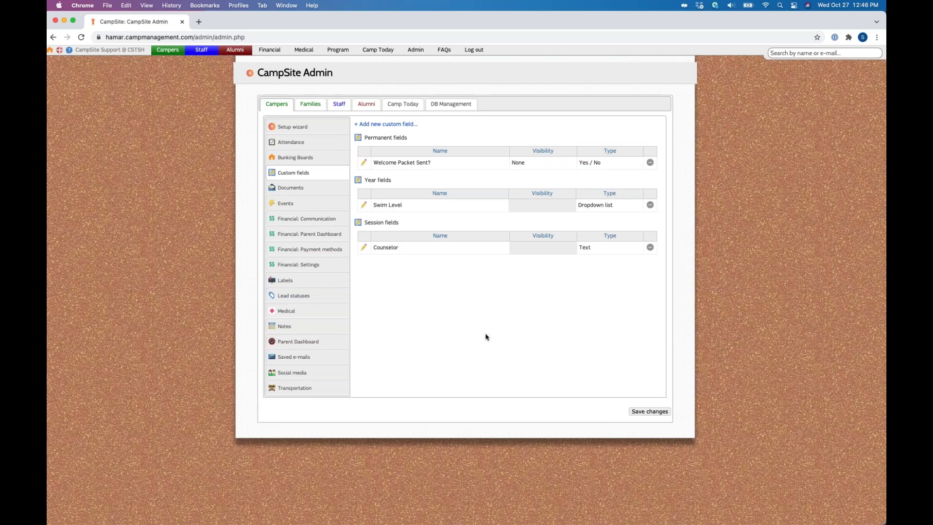
{"action": "left_click", "coordinate": [310, 104]}
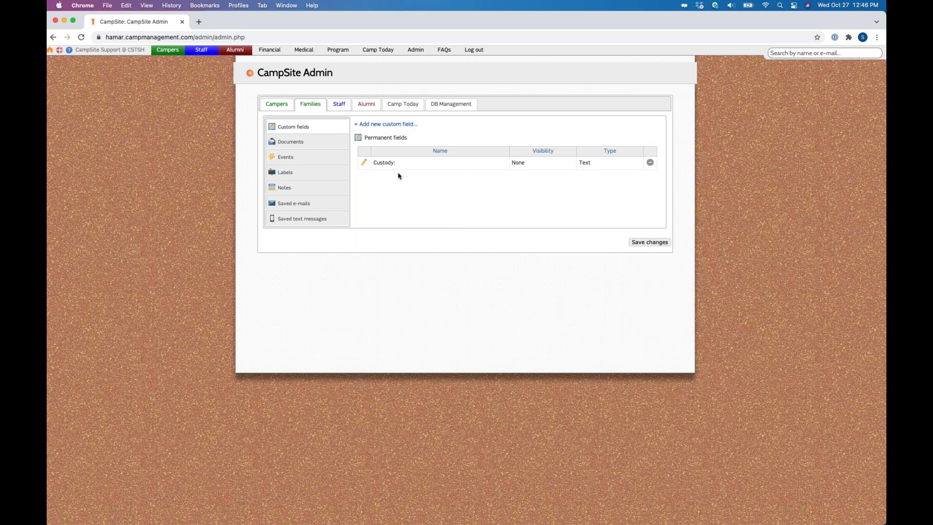
Step: Return to the Campers admin settings and open the Parent Dashboard page
{"action": "left_click", "coordinate": [276, 104]}
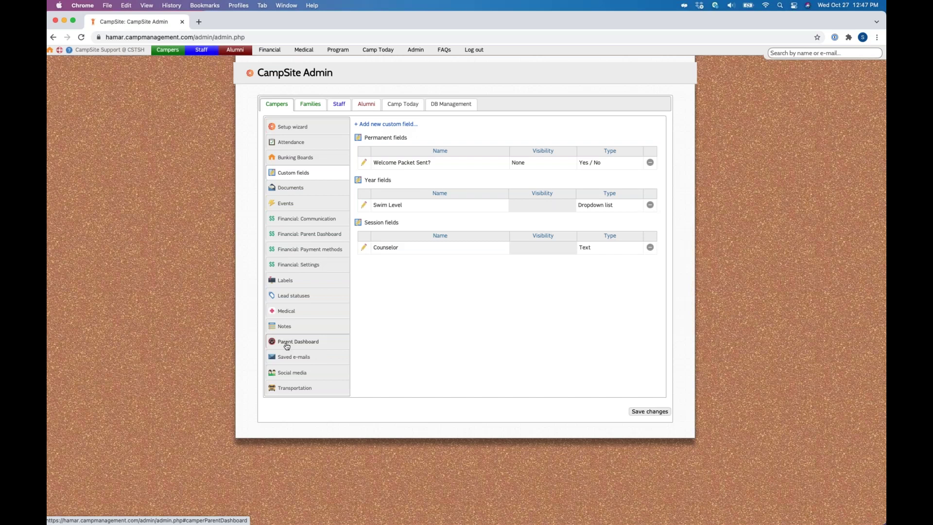
{"action": "left_click", "coordinate": [286, 345]}
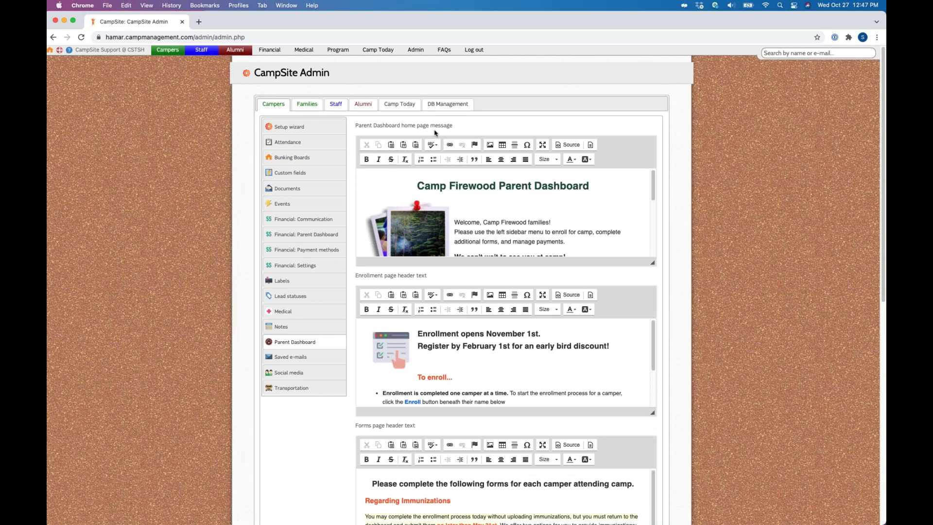
{"action": "scroll", "coordinate": [515, 243], "scroll_direction": "down", "scroll_amount": 10}
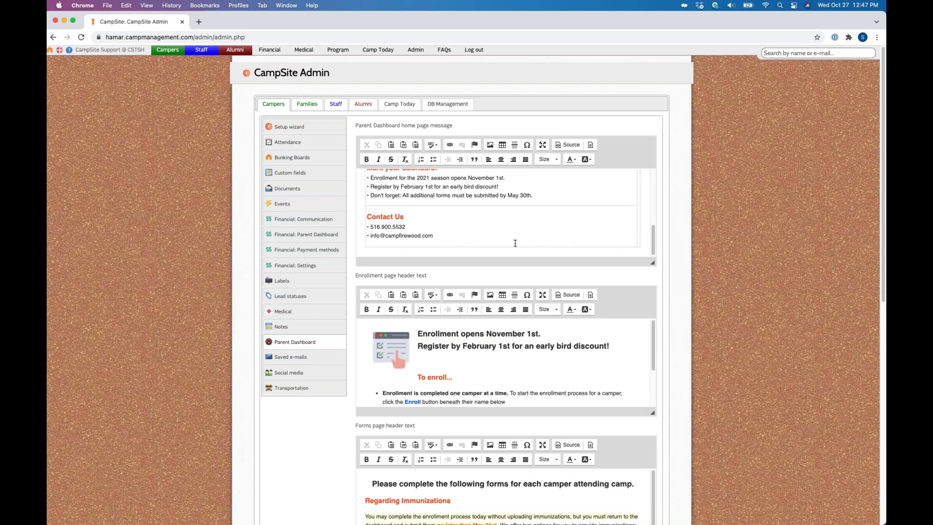
{"action": "scroll", "coordinate": [515, 244], "scroll_direction": "down", "scroll_amount": 5}
{"action": "triple_click", "coordinate": [443, 185]}
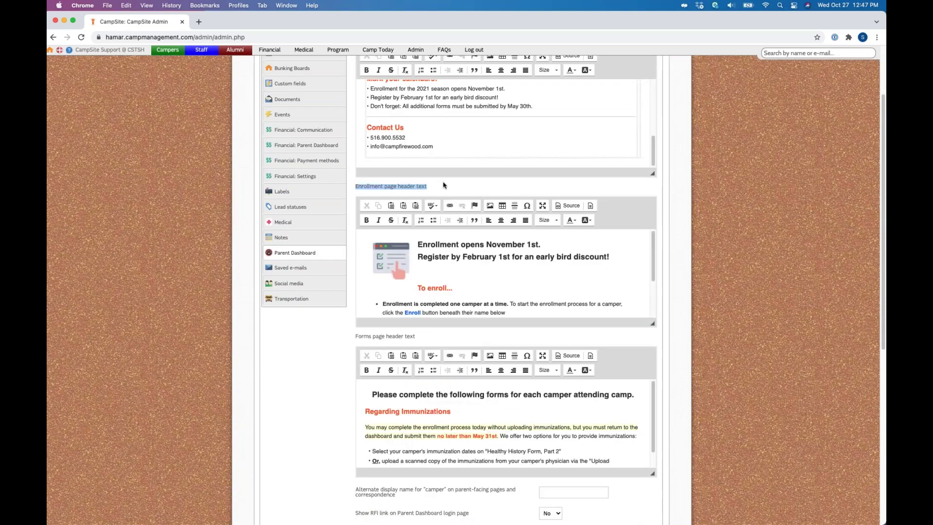
{"action": "left_click", "coordinate": [443, 185]}
{"action": "scroll", "coordinate": [490, 300], "scroll_direction": "down", "scroll_amount": 3}
{"action": "triple_click", "coordinate": [459, 221]}
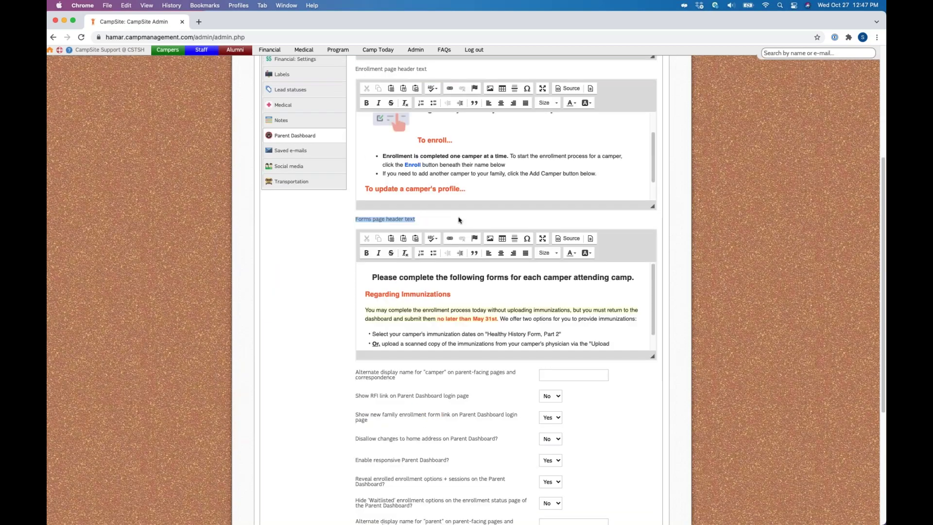
{"action": "left_click", "coordinate": [535, 311]}
{"action": "scroll", "coordinate": [535, 311], "scroll_direction": "down", "scroll_amount": 1}
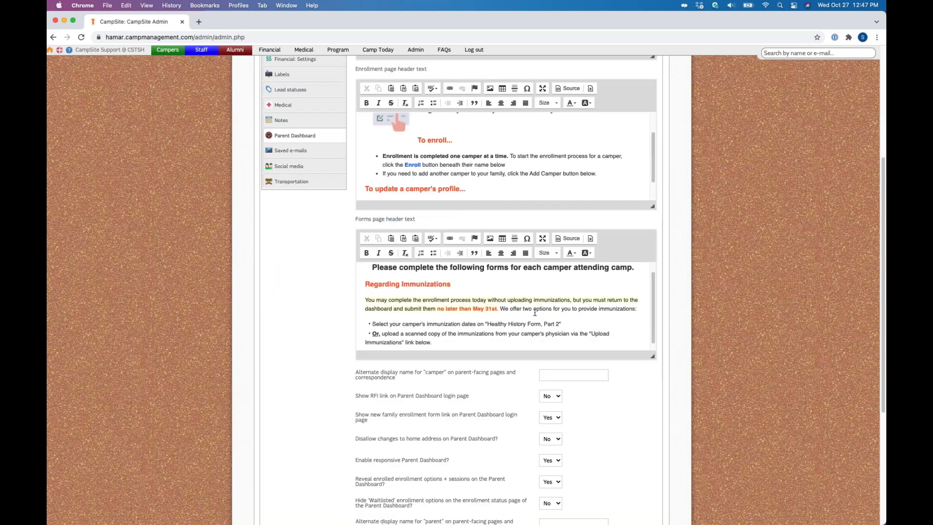
{"action": "scroll", "coordinate": [535, 311], "scroll_direction": "down", "scroll_amount": 1}
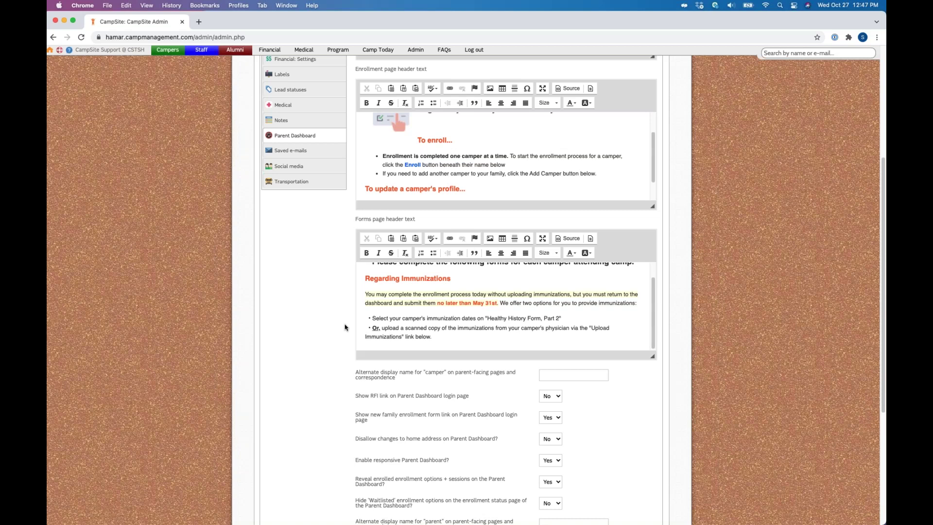
{"action": "scroll", "coordinate": [345, 327], "scroll_direction": "down", "scroll_amount": 3}
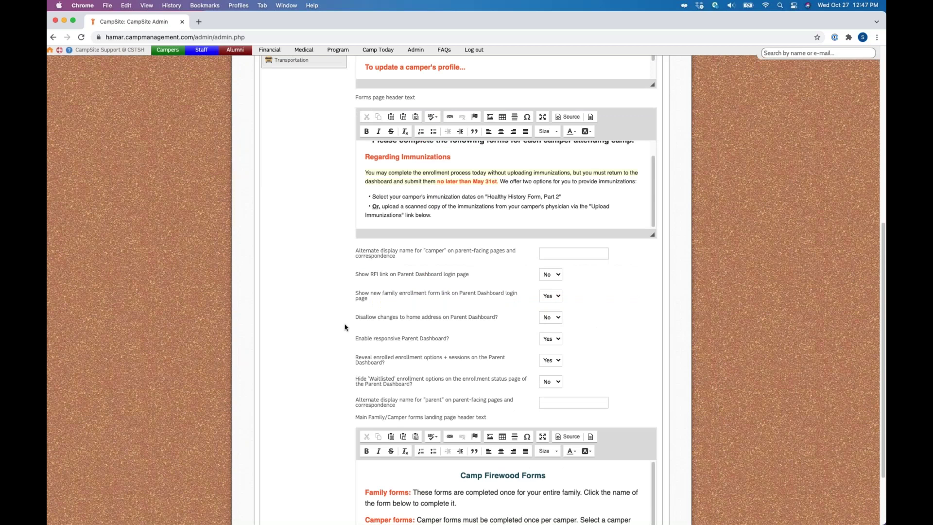
{"action": "scroll", "coordinate": [345, 327], "scroll_direction": "down", "scroll_amount": 2}
{"action": "left_click_drag", "start_coordinate": [354, 165], "coordinate": [406, 177]}
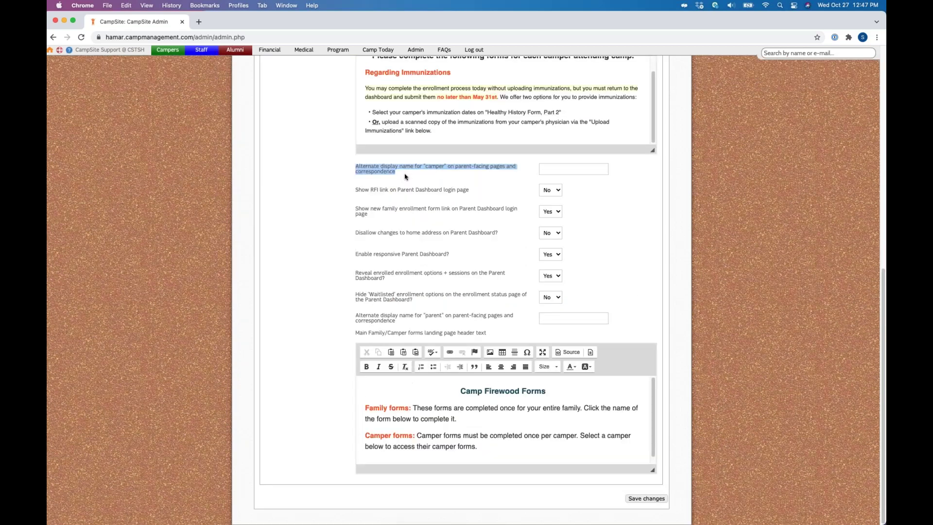
{"action": "left_click_drag", "start_coordinate": [356, 315], "coordinate": [515, 321]}
{"action": "left_click", "coordinate": [480, 165]}
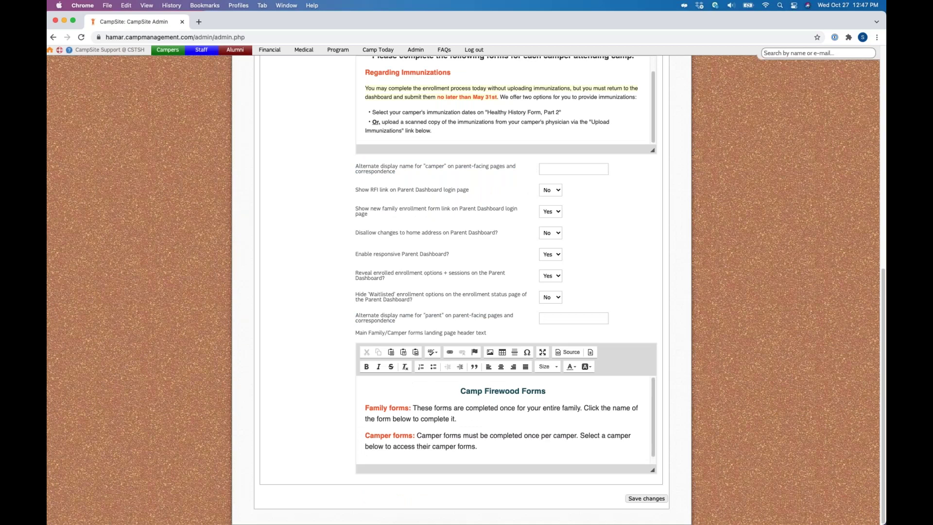
{"action": "double_click", "coordinate": [442, 167]}
{"action": "left_click", "coordinate": [566, 167]}
{"action": "left_click", "coordinate": [574, 318]}
{"action": "left_click", "coordinate": [357, 190]}
{"action": "left_click_drag", "start_coordinate": [357, 190], "coordinate": [392, 192]}
{"action": "left_click_drag", "start_coordinate": [369, 210], "coordinate": [438, 220]}
{"action": "left_click", "coordinate": [447, 209]}
{"action": "left_click_drag", "start_coordinate": [354, 254], "coordinate": [467, 260]}
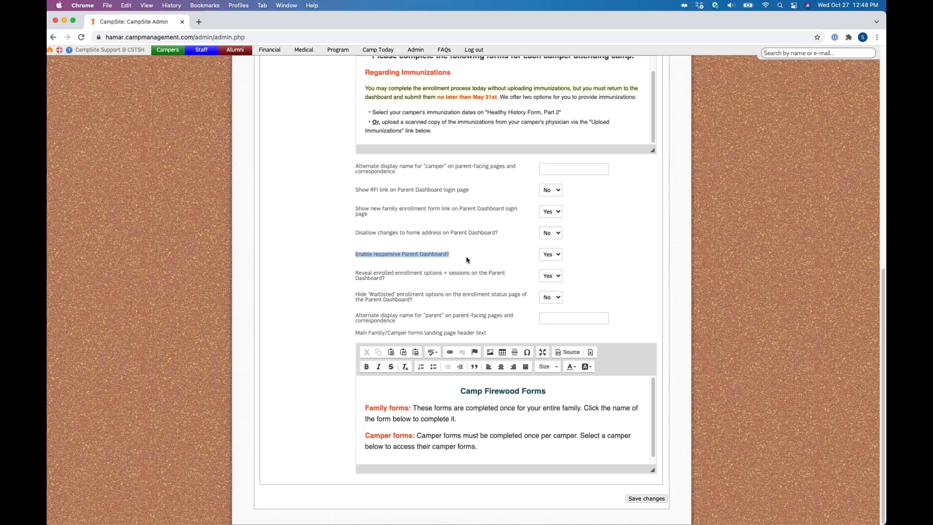
{"action": "left_click", "coordinate": [462, 259]}
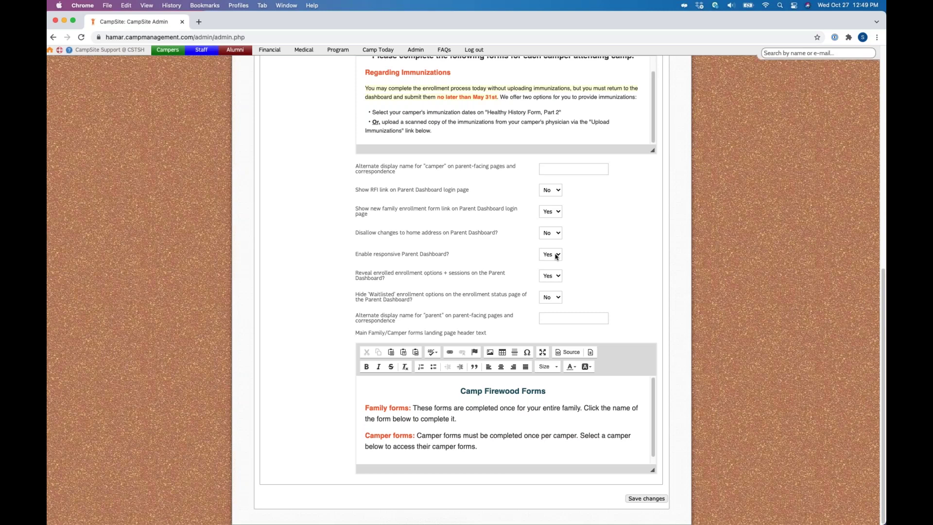
{"action": "left_click", "coordinate": [557, 256]}
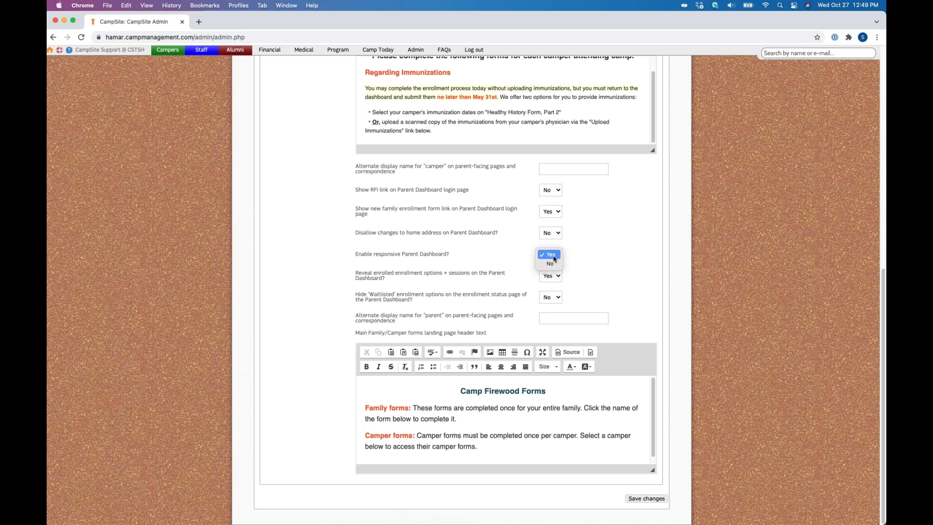
{"action": "left_click", "coordinate": [554, 256]}
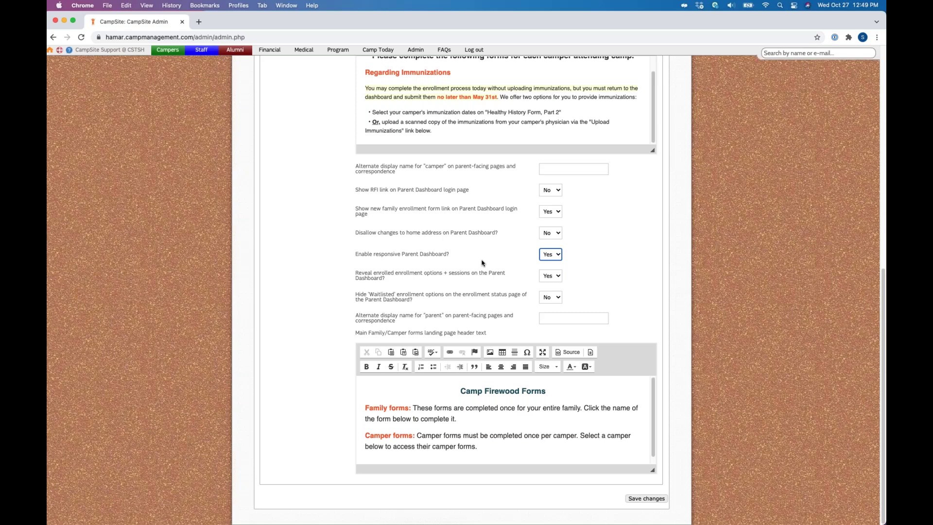
{"action": "left_click", "coordinate": [473, 275]}
{"action": "left_click_drag", "start_coordinate": [355, 274], "coordinate": [396, 281]}
{"action": "left_click", "coordinate": [387, 277]}
{"action": "left_click", "coordinate": [552, 278]}
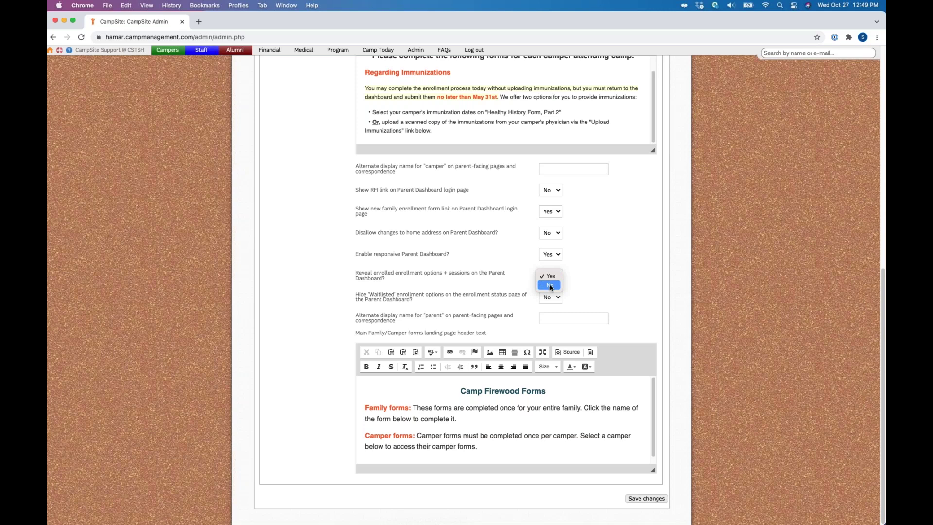
{"action": "left_click", "coordinate": [409, 295]}
{"action": "left_click", "coordinate": [410, 295]}
{"action": "left_click", "coordinate": [553, 280]}
{"action": "left_click", "coordinate": [552, 279]}
{"action": "left_click_drag", "start_coordinate": [355, 295], "coordinate": [400, 295]}
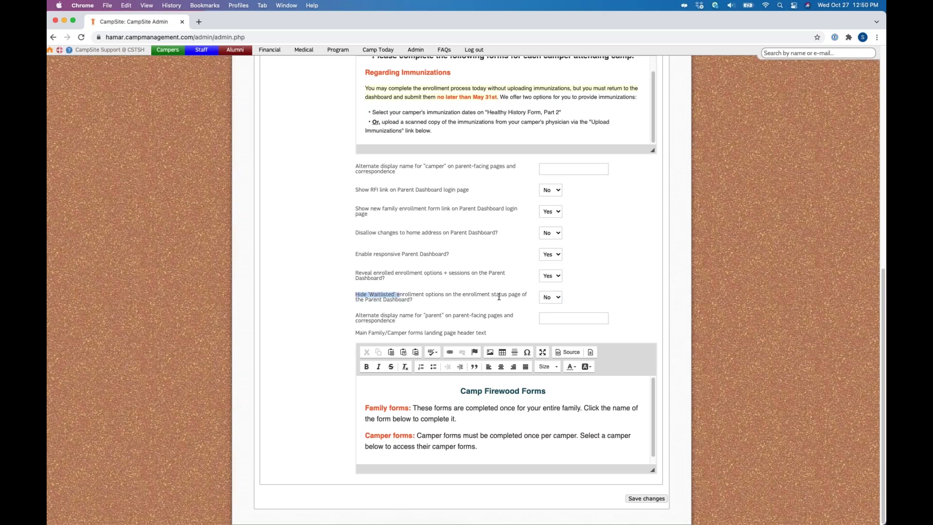
{"action": "left_click", "coordinate": [359, 296]}
{"action": "left_click", "coordinate": [521, 296]}
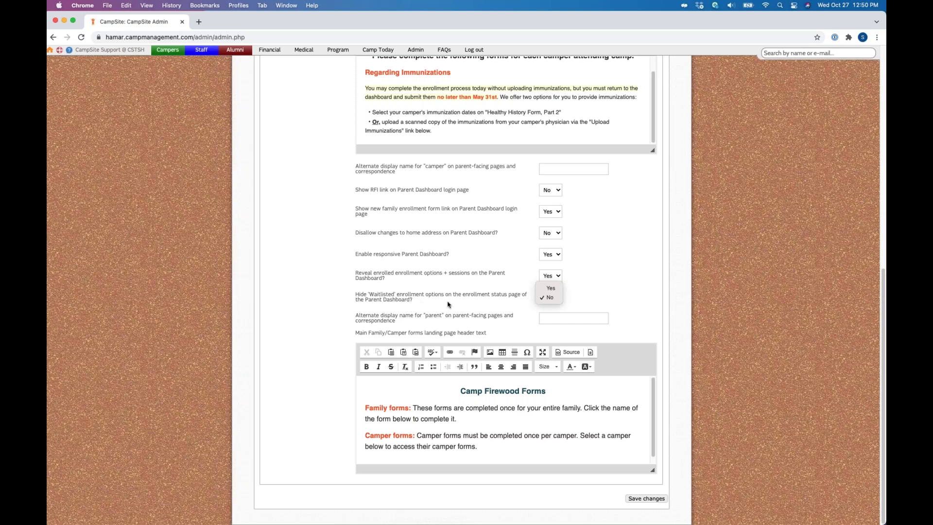
{"action": "left_click", "coordinate": [561, 305]}
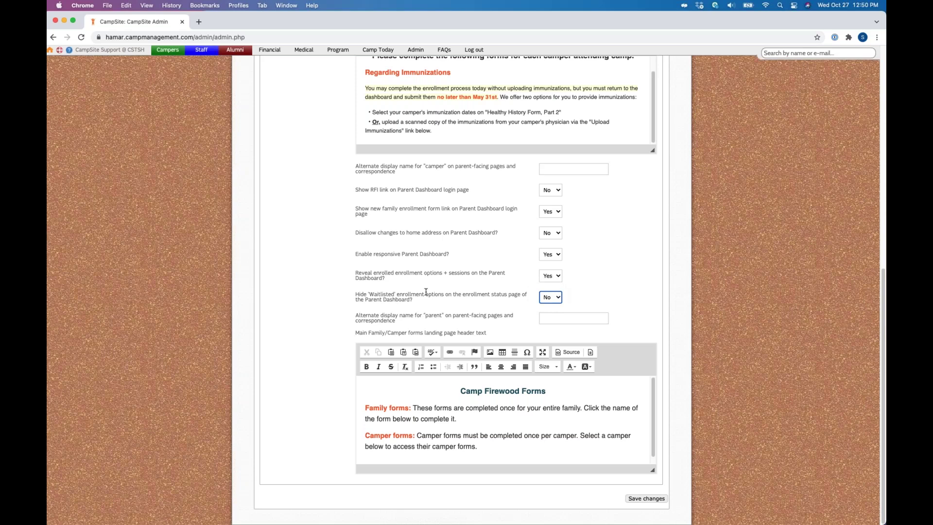
{"action": "scroll", "coordinate": [467, 416], "scroll_direction": "down", "scroll_amount": 1}
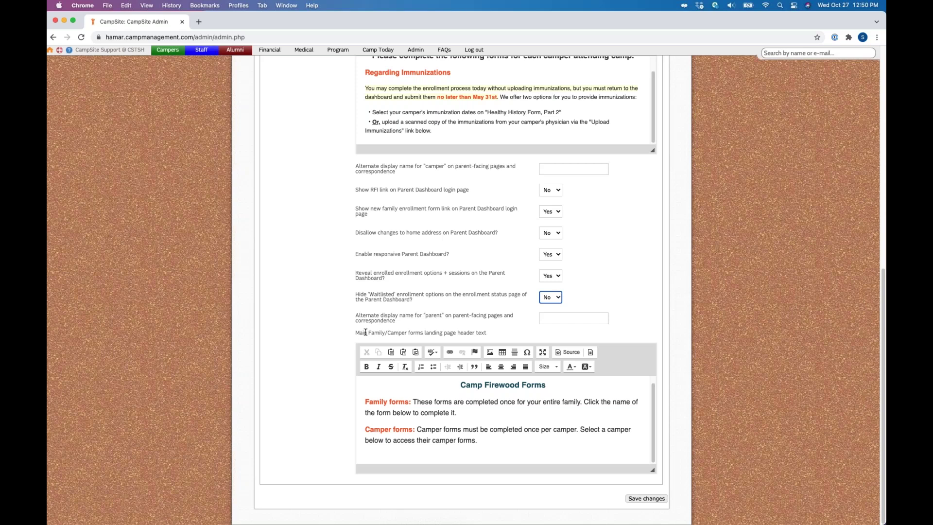
{"action": "triple_click", "coordinate": [365, 332]}
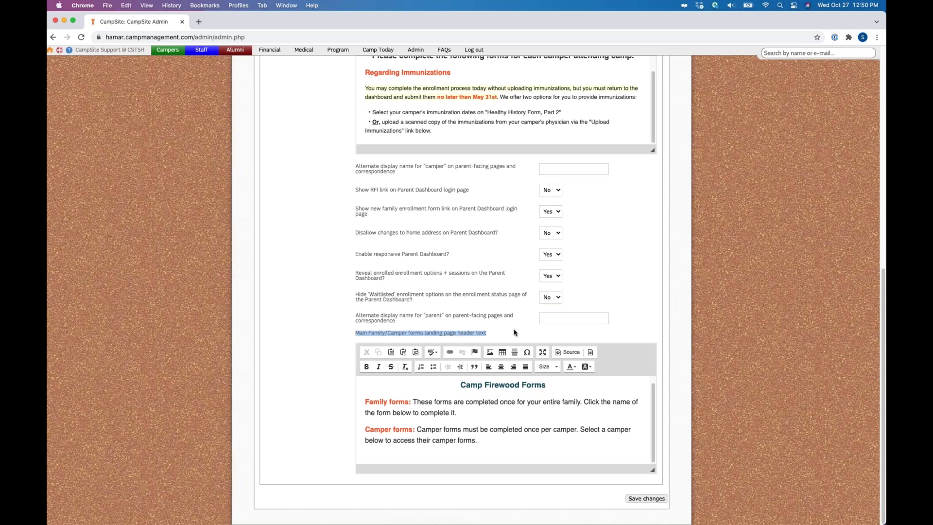
{"action": "left_click", "coordinate": [515, 333]}
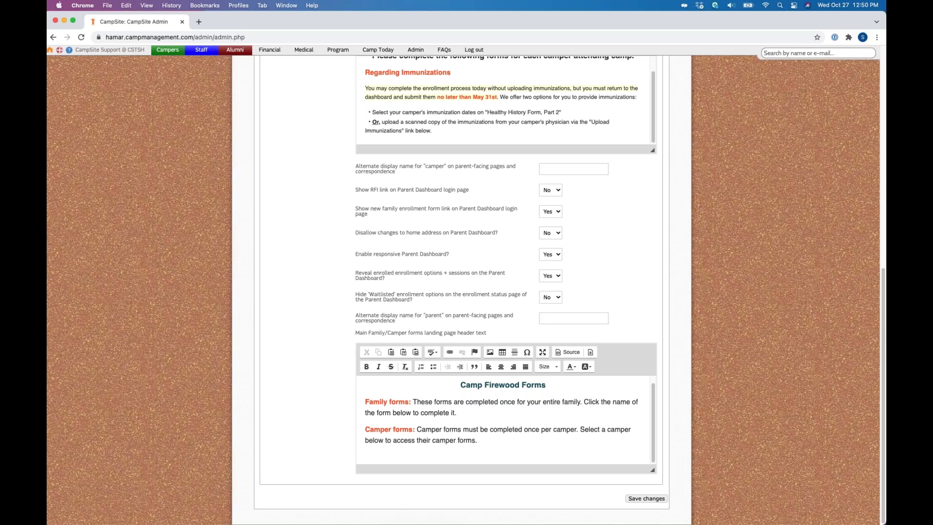
{"action": "scroll", "coordinate": [462, 292], "scroll_direction": "up", "scroll_amount": 1}
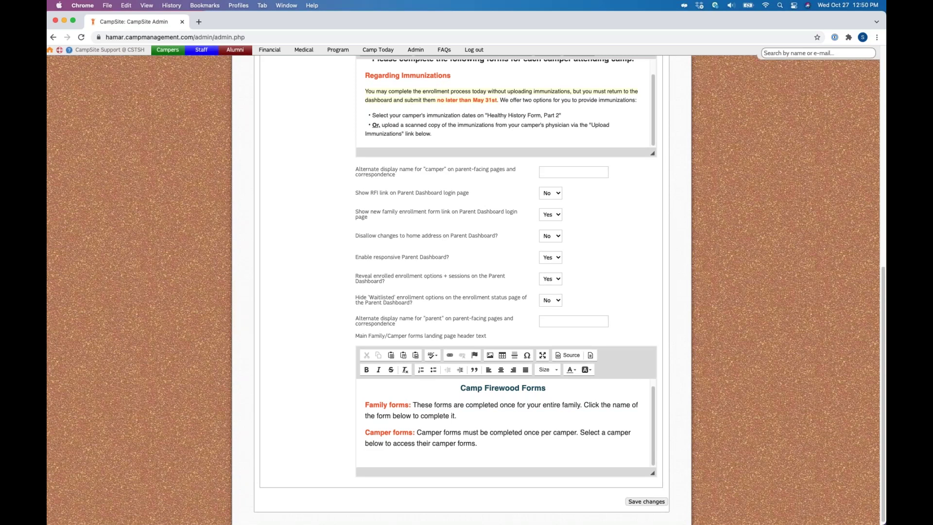
{"action": "scroll", "coordinate": [462, 292], "scroll_direction": "up", "scroll_amount": 3}
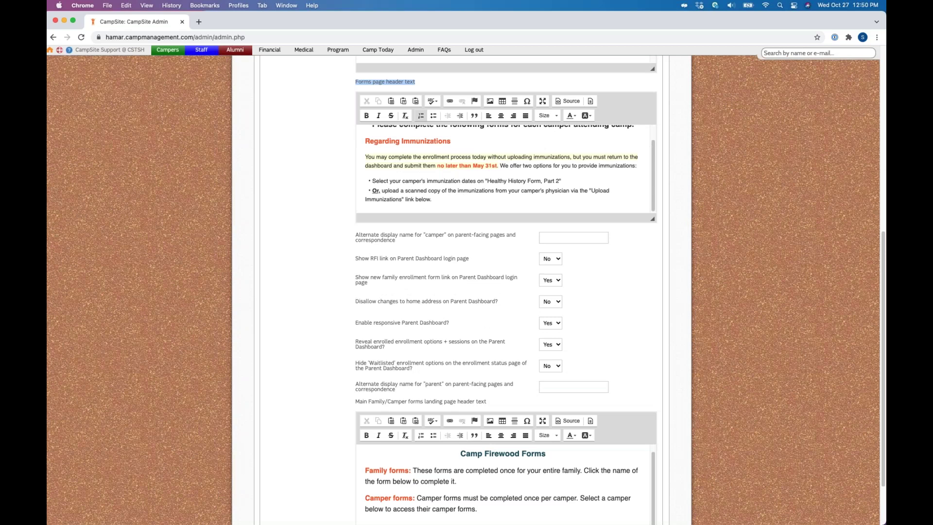
{"action": "scroll", "coordinate": [509, 359], "scroll_direction": "down", "scroll_amount": 2}
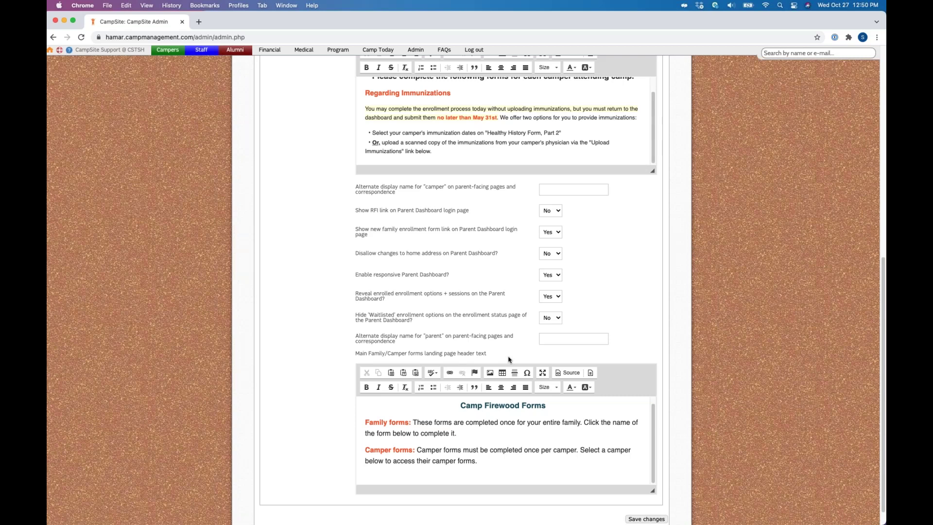
{"action": "scroll", "coordinate": [509, 359], "scroll_direction": "up", "scroll_amount": 3}
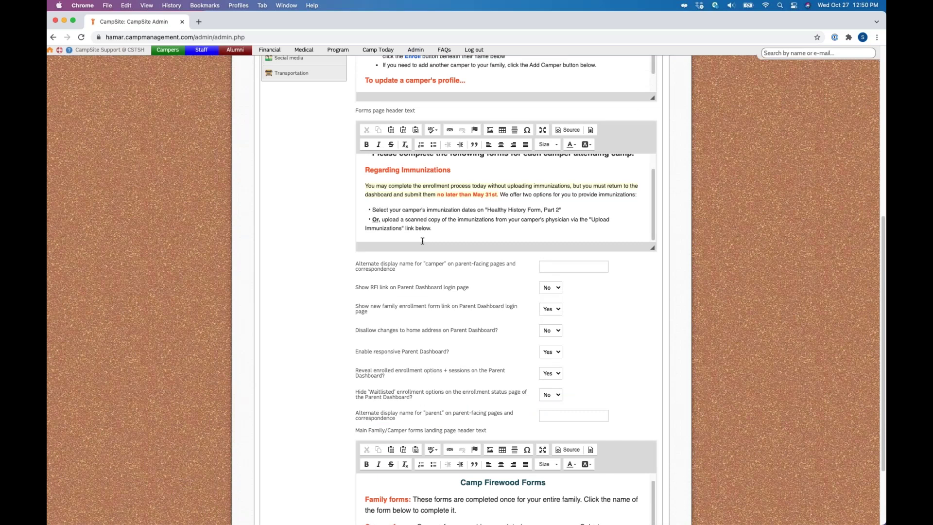
{"action": "scroll", "coordinate": [422, 240], "scroll_direction": "down", "scroll_amount": 3}
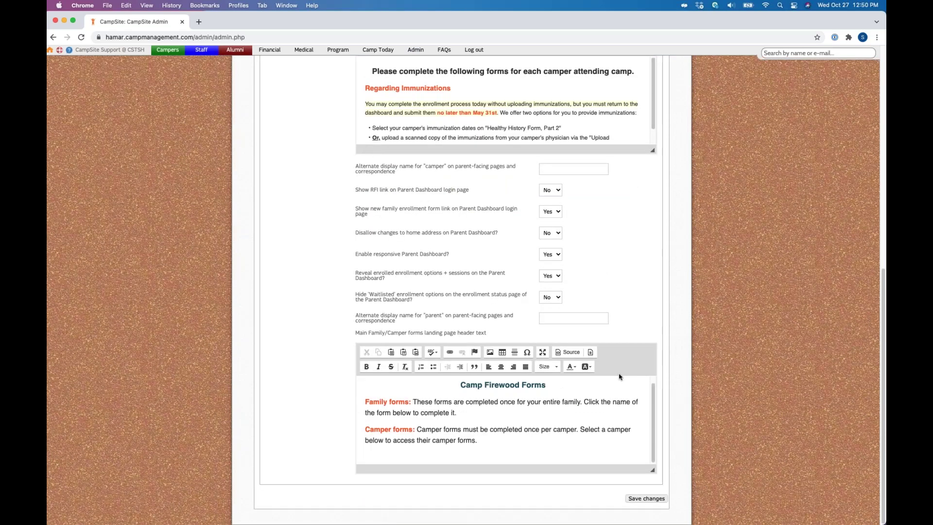
{"action": "left_click", "coordinate": [646, 499]}
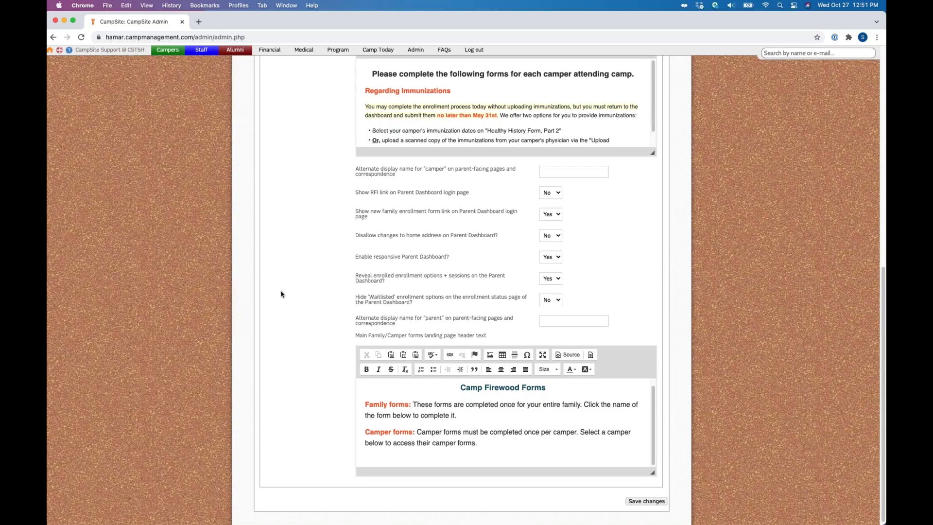
Step: Return to the top of the saved Parent Dashboard settings page
{"action": "scroll", "coordinate": [291, 306], "scroll_direction": "up", "scroll_amount": 10}
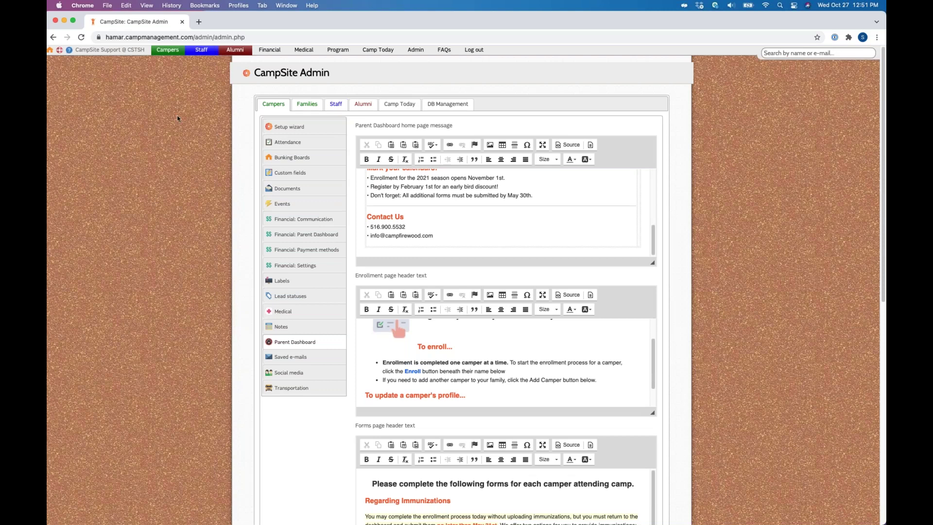
{"action": "mouse_move", "coordinate": [169, 51]}
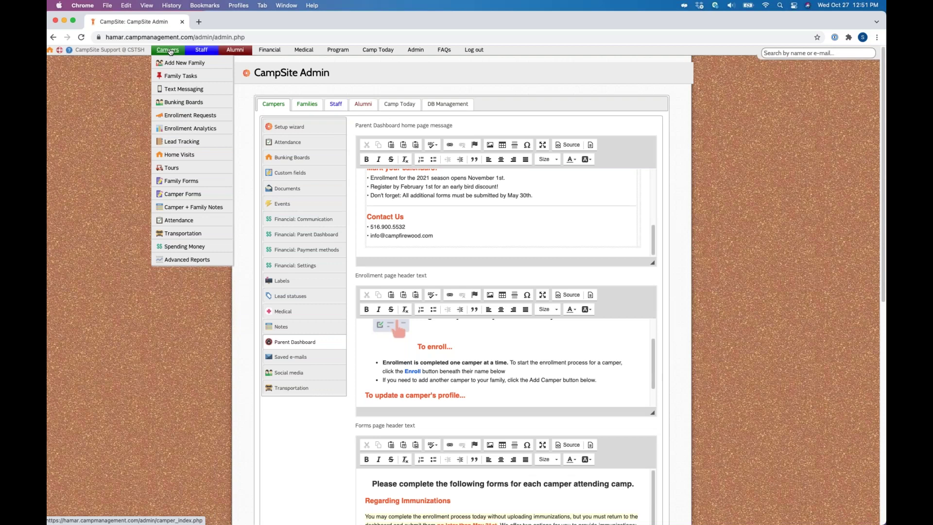
Step: Open the Bunking Boards for the 2021 Camp Firewood All-Stars session and its 'How to use this page' help
{"action": "left_click", "coordinate": [174, 103]}
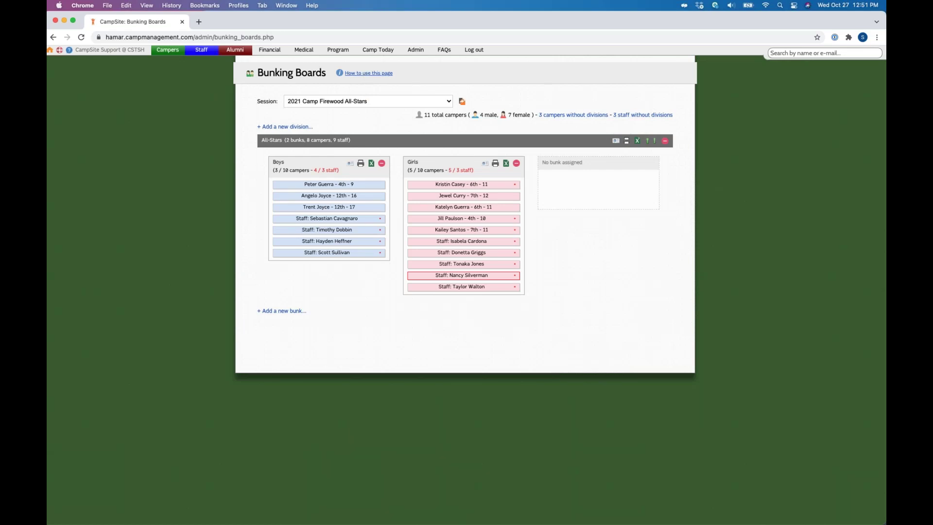
{"action": "left_click", "coordinate": [369, 73]}
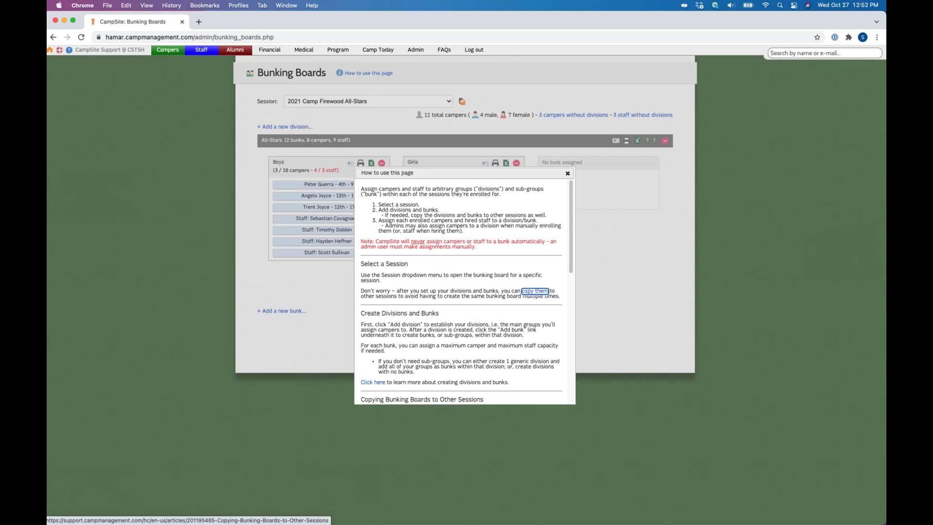
Step: Read through the bunking-board instructions, then close them to reveal the All-Stars board
{"action": "scroll", "coordinate": [571, 281], "scroll_direction": "down", "scroll_amount": 1}
{"action": "scroll", "coordinate": [571, 281], "scroll_direction": "down", "scroll_amount": 3}
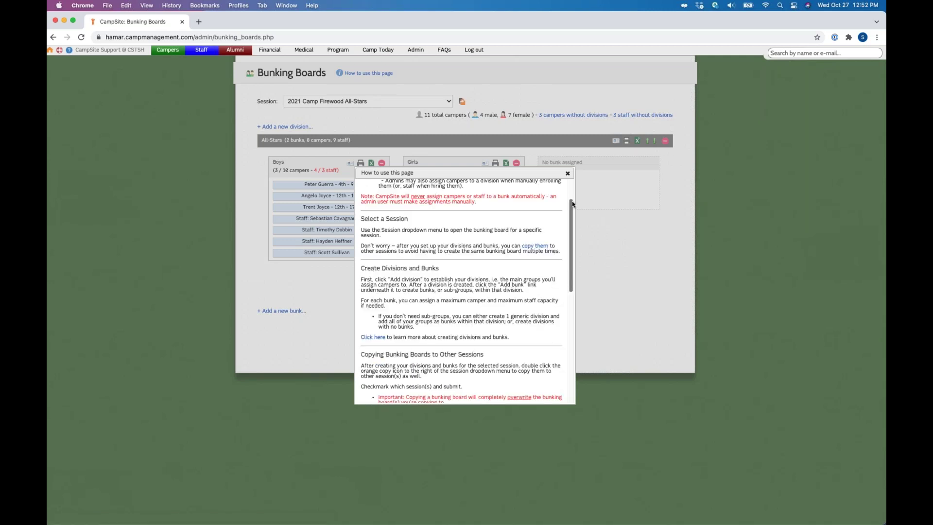
{"action": "scroll", "coordinate": [573, 204], "scroll_direction": "up", "scroll_amount": 4}
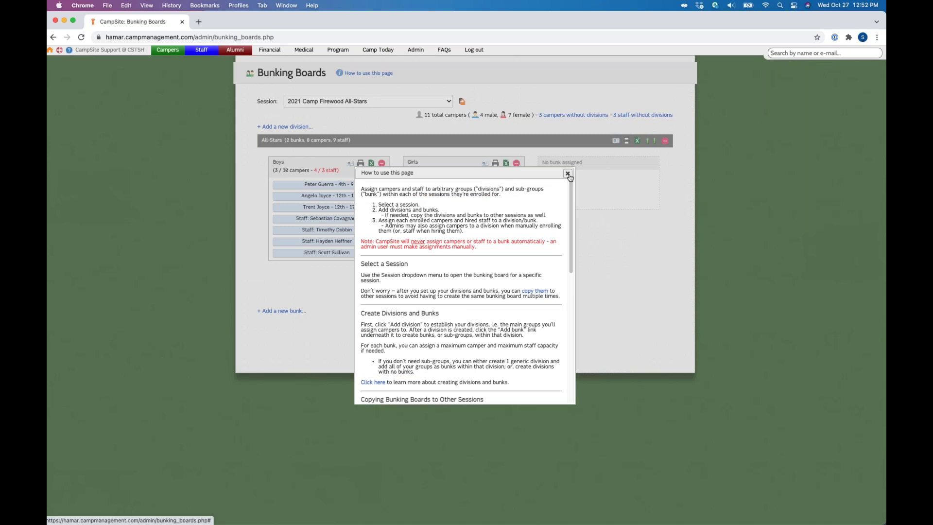
{"action": "left_click", "coordinate": [568, 174]}
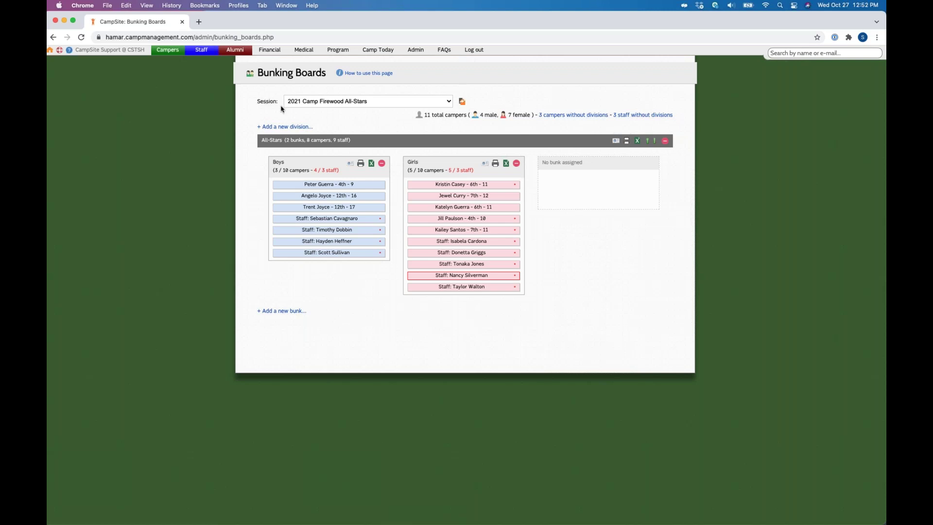
{"action": "left_click", "coordinate": [437, 101]}
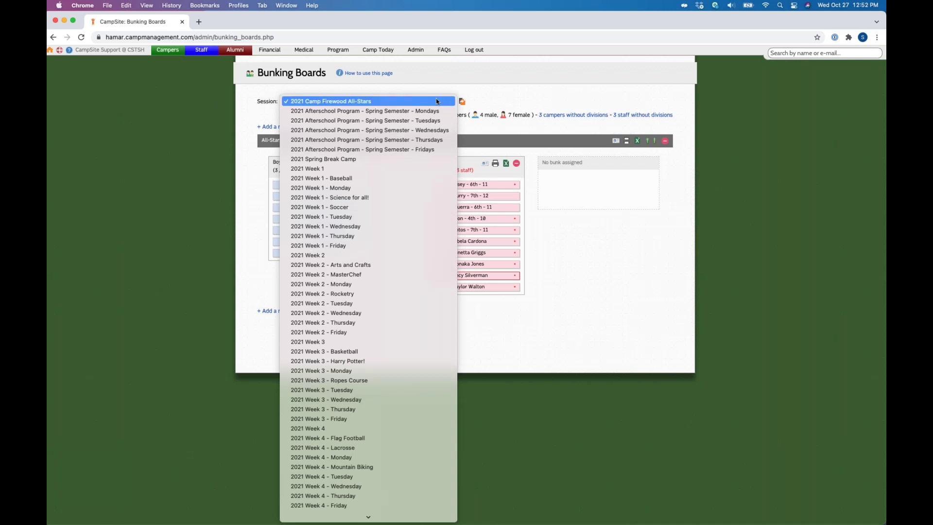
{"action": "left_click", "coordinate": [365, 101]}
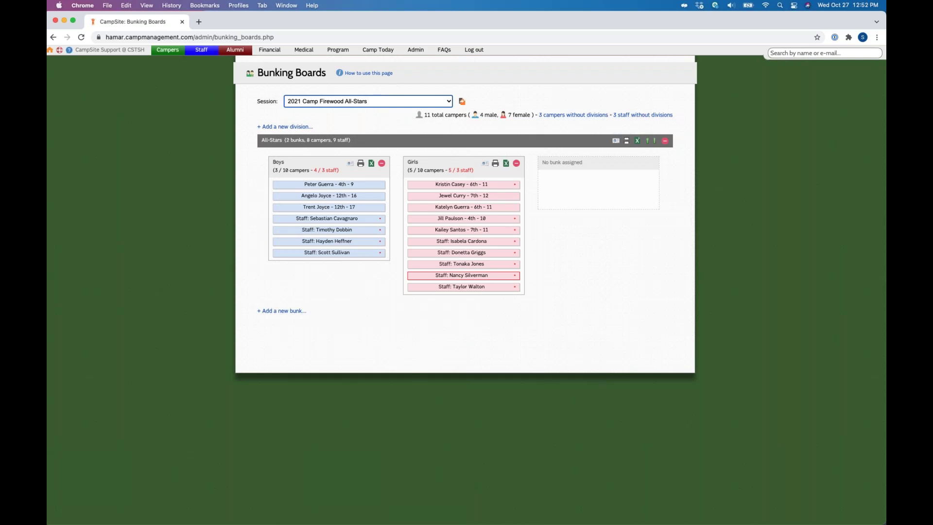
{"action": "left_click", "coordinate": [266, 141]}
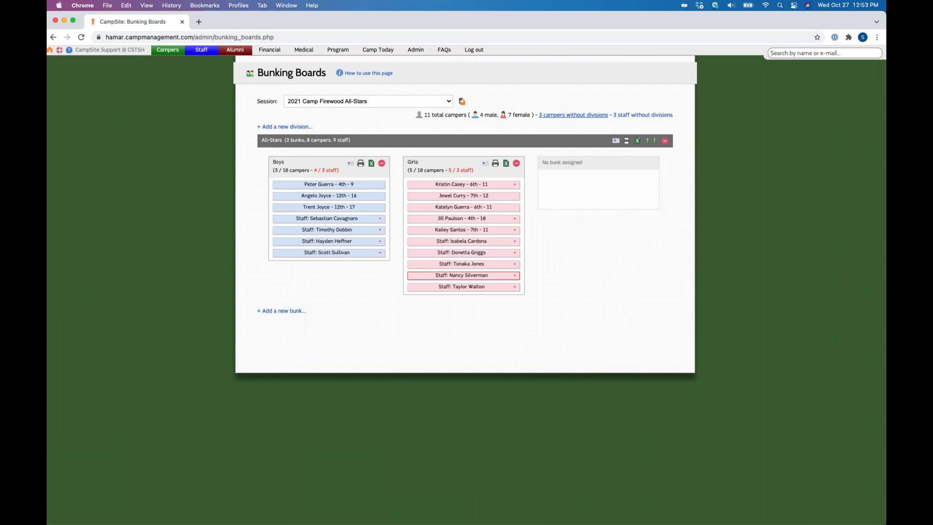
{"action": "left_click", "coordinate": [574, 115]}
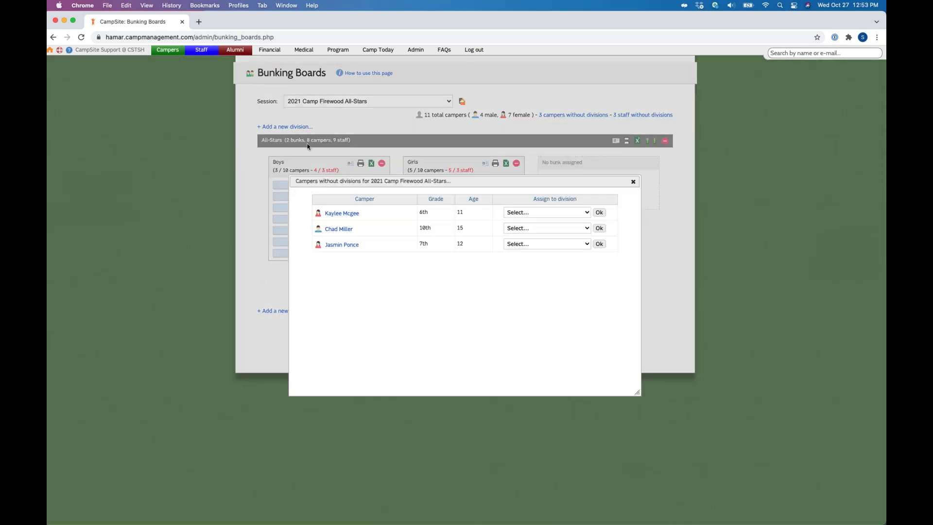
Step: Assign two campers without divisions to All-Stars, confirm both rows, and close the list
{"action": "left_click", "coordinate": [583, 212]}
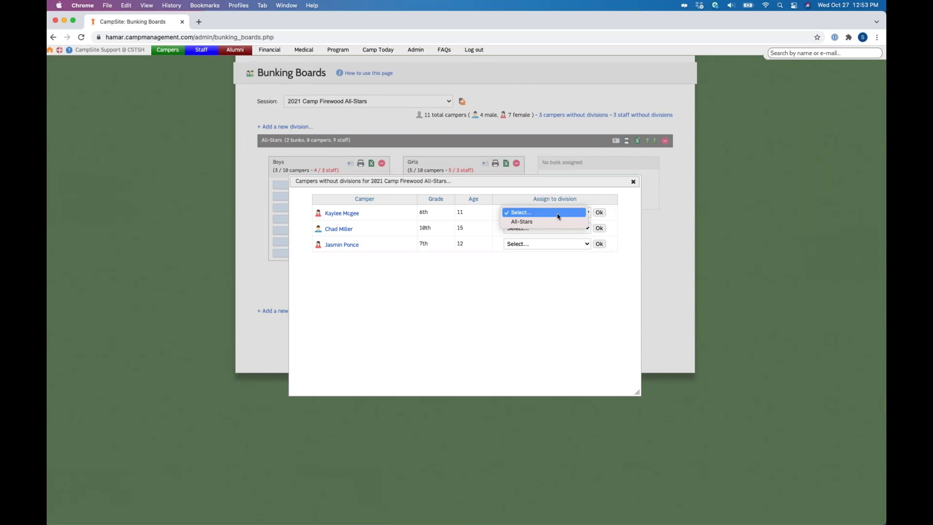
{"action": "left_click", "coordinate": [548, 228]}
{"action": "left_click", "coordinate": [549, 228]}
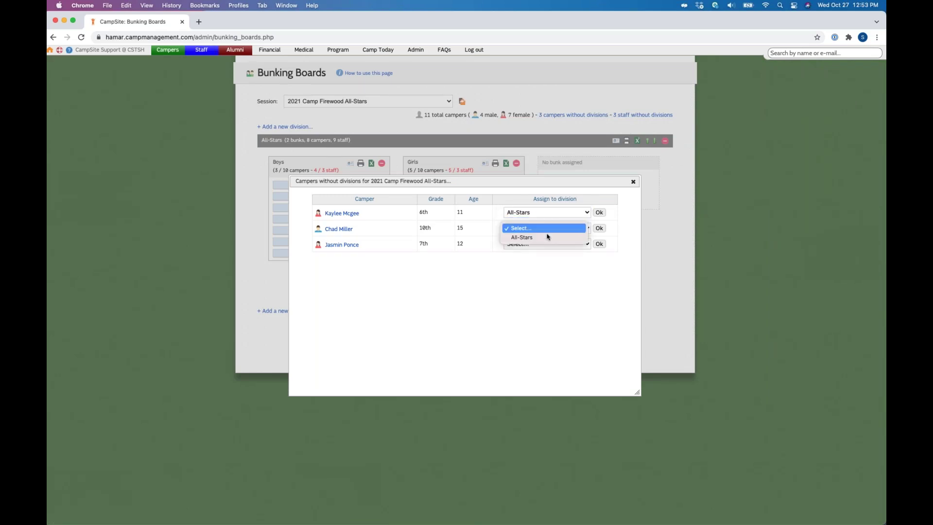
{"action": "left_click", "coordinate": [564, 236]}
{"action": "left_click", "coordinate": [600, 213]}
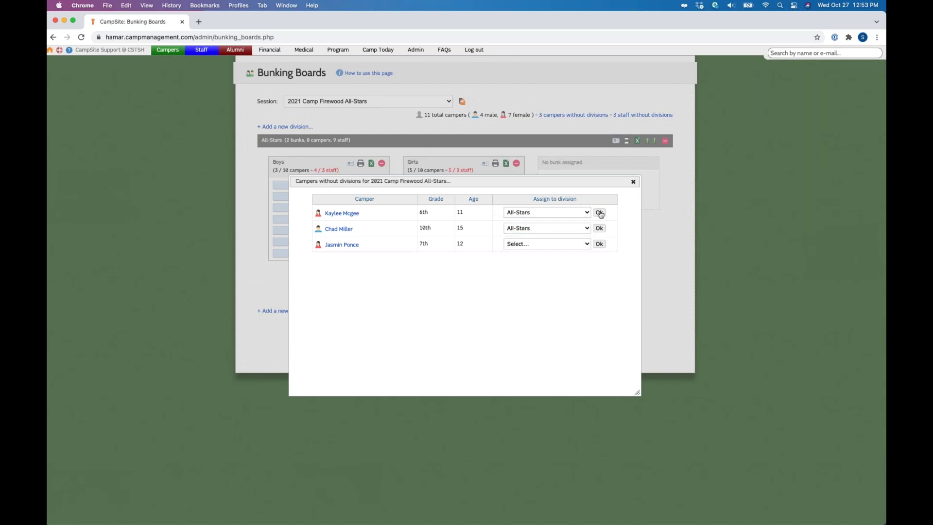
{"action": "left_click", "coordinate": [599, 214]}
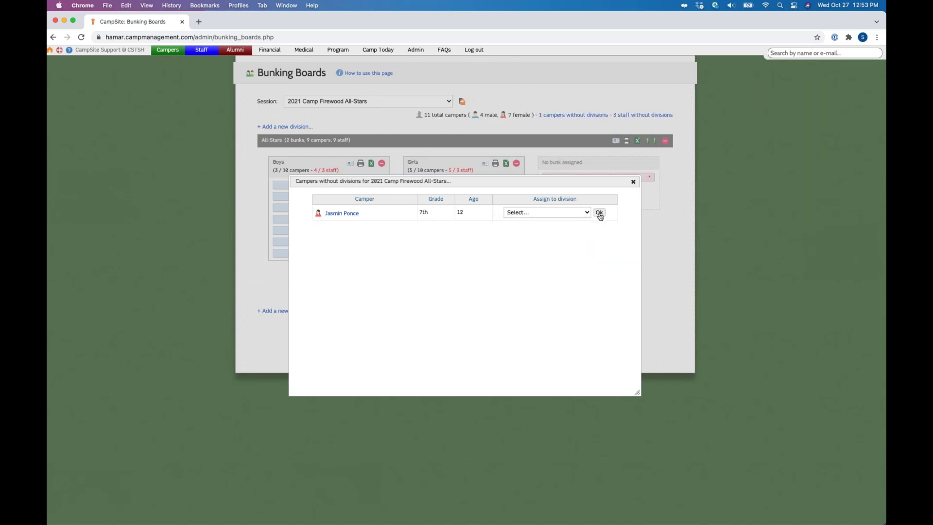
{"action": "left_click", "coordinate": [633, 182]}
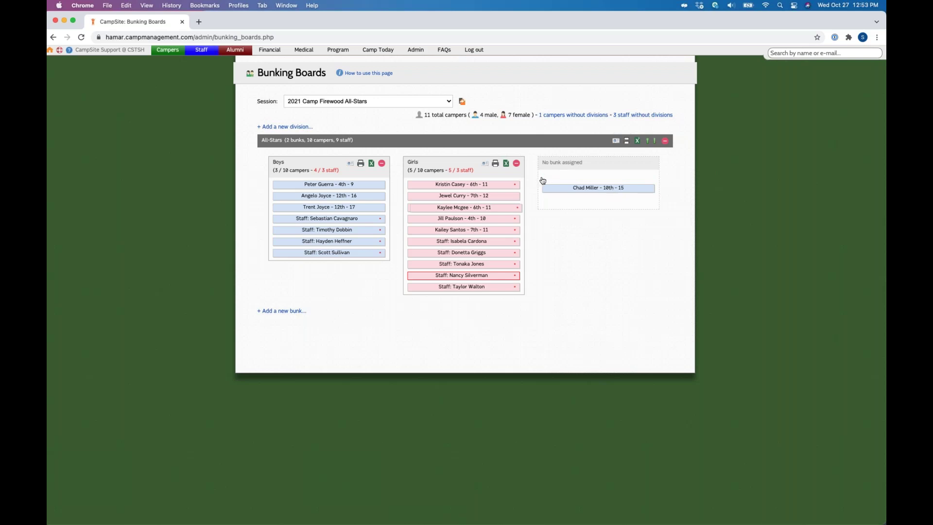
Step: Place the unbunked 10th grader in Boys and move a 6th- and 7th-grade camper from Girls to Boys
{"action": "left_click_drag", "start_coordinate": [543, 180], "coordinate": [330, 222]}
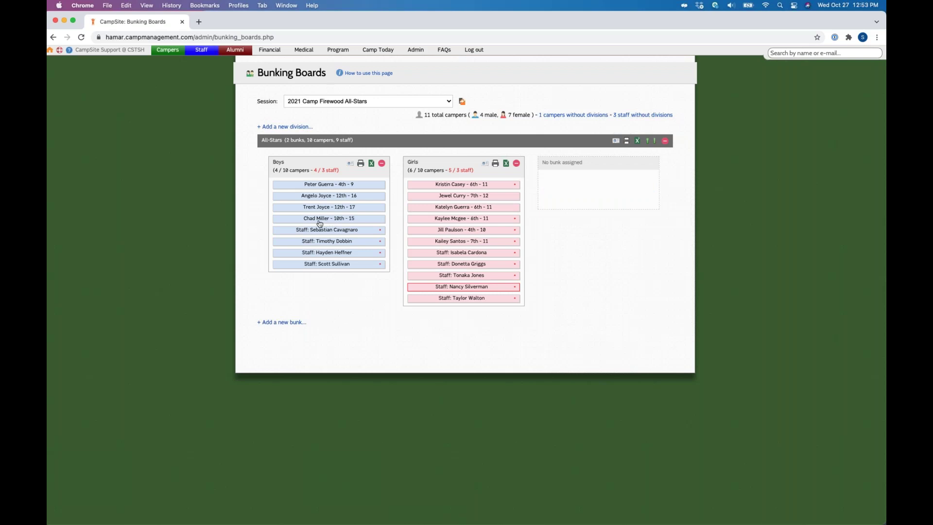
{"action": "left_click_drag", "start_coordinate": [474, 189], "coordinate": [398, 170]}
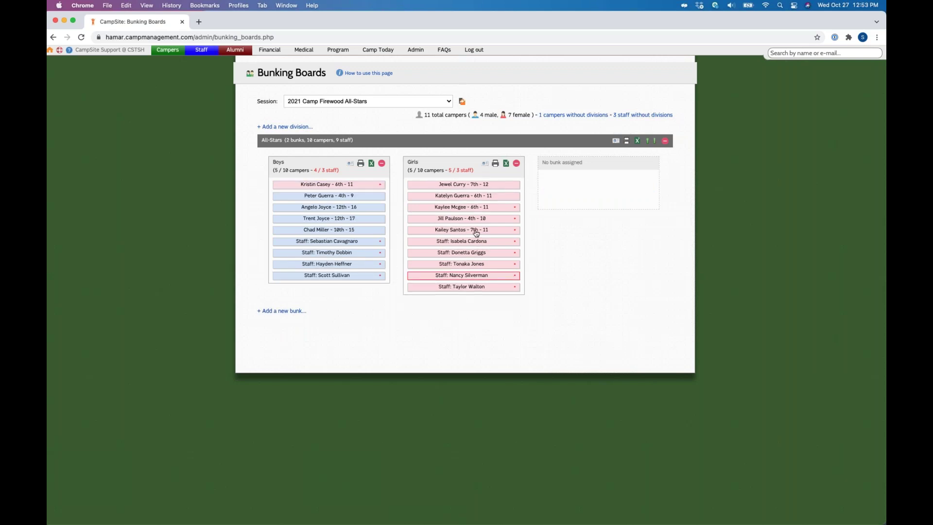
{"action": "left_click_drag", "start_coordinate": [476, 233], "coordinate": [334, 235]}
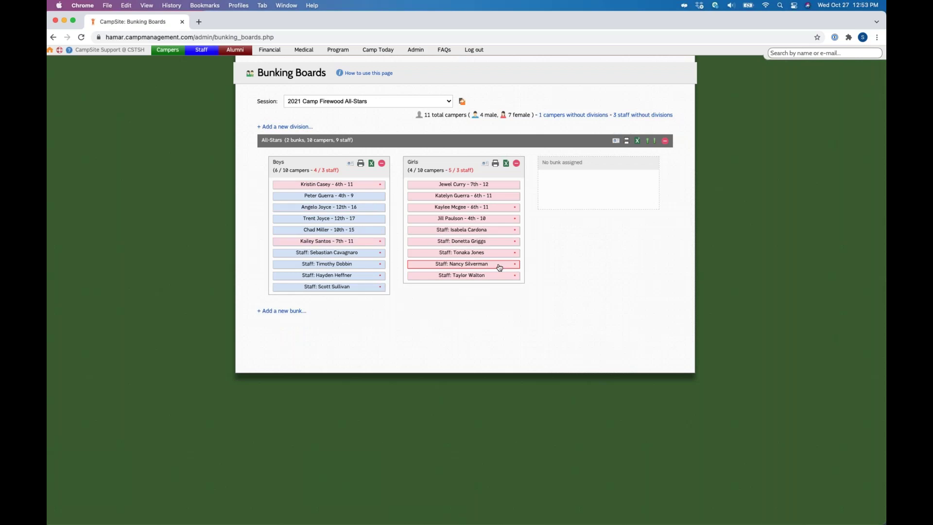
Step: Move a staff member and all remaining campers, including the 12th graders, from Boys into Girls
{"action": "left_click_drag", "start_coordinate": [499, 267], "coordinate": [500, 269]}
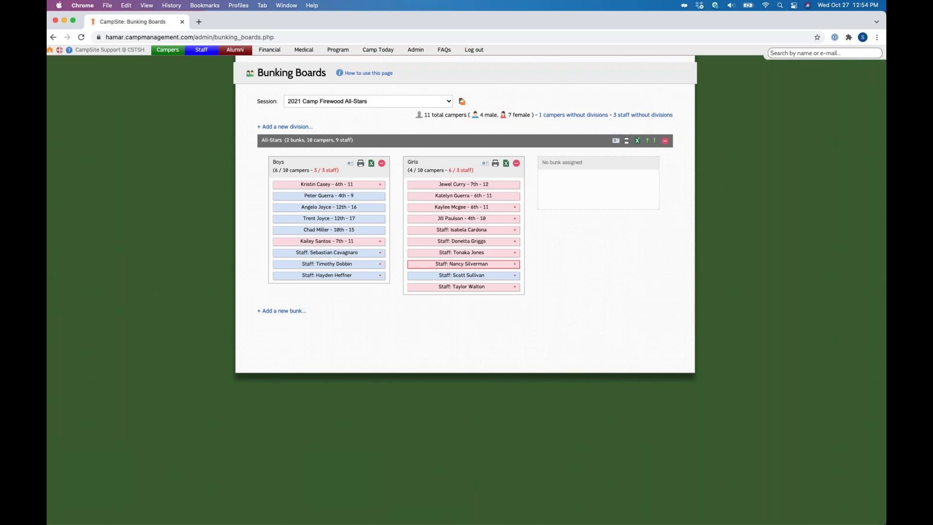
{"action": "left_click_drag", "start_coordinate": [327, 184], "coordinate": [447, 206]}
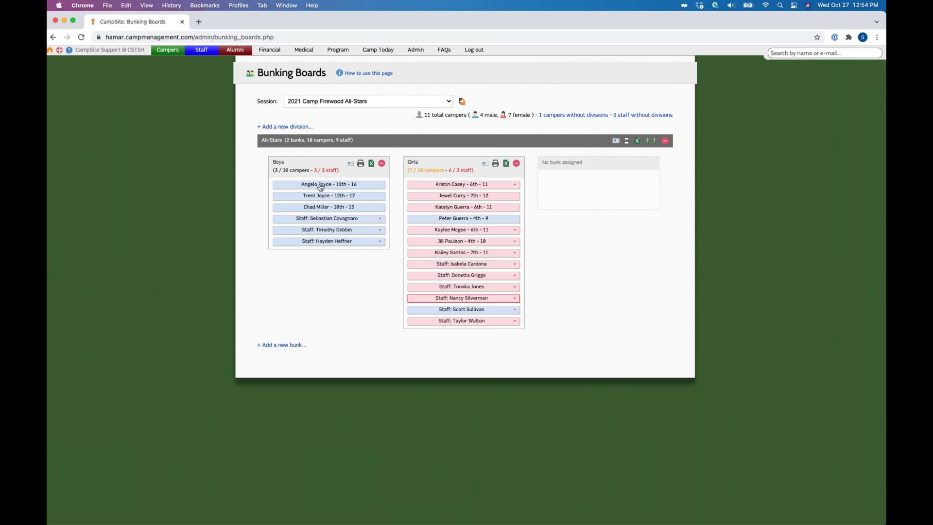
{"action": "left_click_drag", "start_coordinate": [321, 188], "coordinate": [462, 216]}
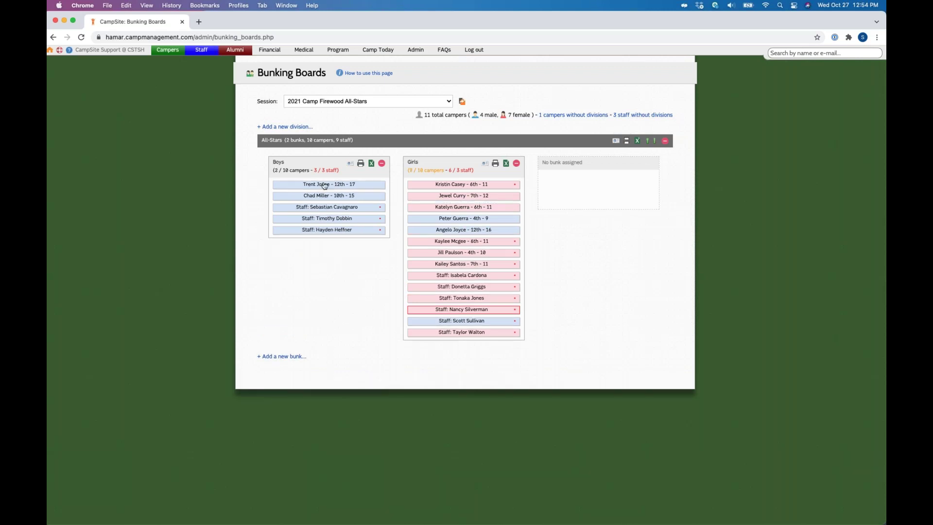
{"action": "left_click_drag", "start_coordinate": [325, 186], "coordinate": [468, 197]}
{"action": "left_click_drag", "start_coordinate": [329, 196], "coordinate": [444, 210]}
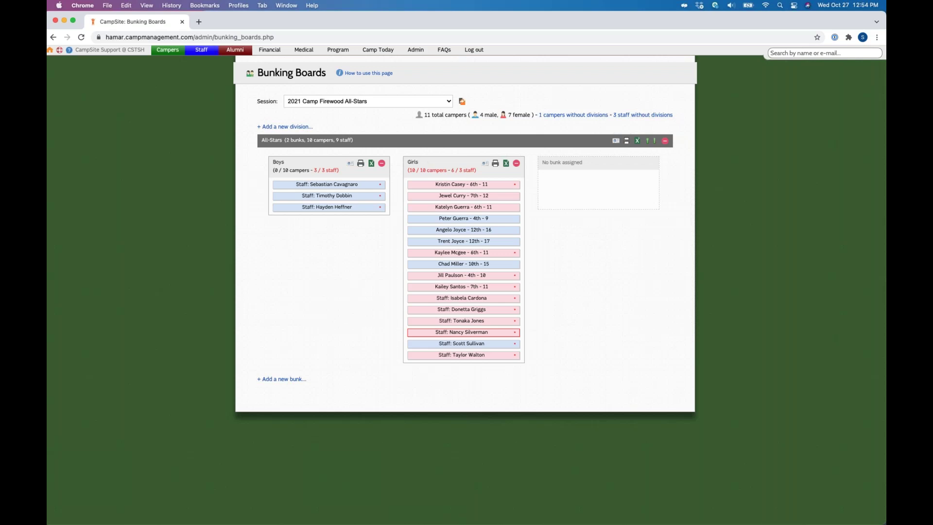
{"action": "double_click", "coordinate": [412, 170]}
{"action": "left_click", "coordinate": [409, 178]}
{"action": "left_click", "coordinate": [422, 170]}
{"action": "key", "text": "Return"}
{"action": "left_click", "coordinate": [616, 141]}
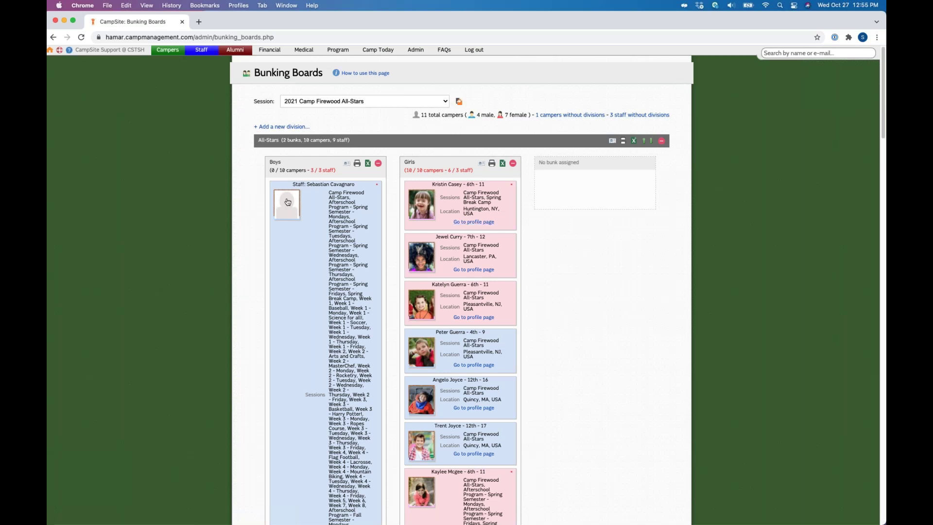
{"action": "left_click", "coordinate": [612, 141]}
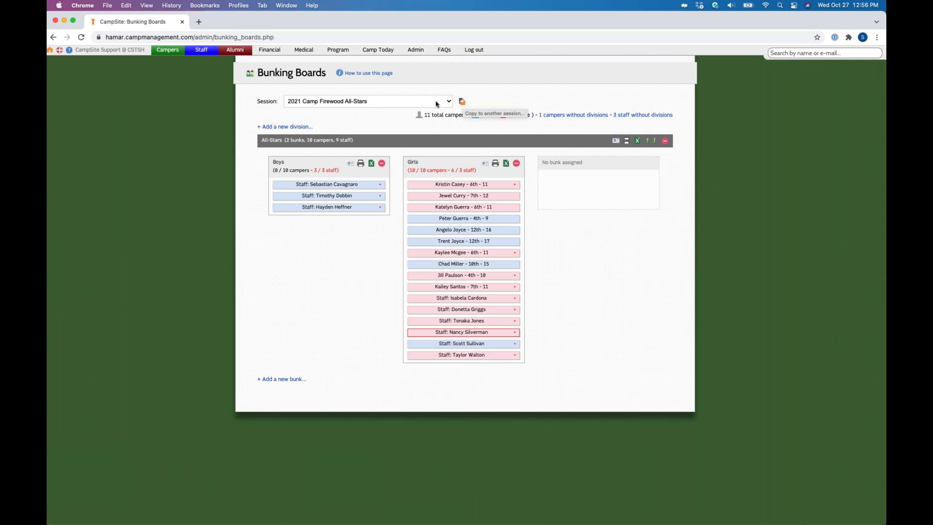
{"action": "left_click", "coordinate": [464, 102]}
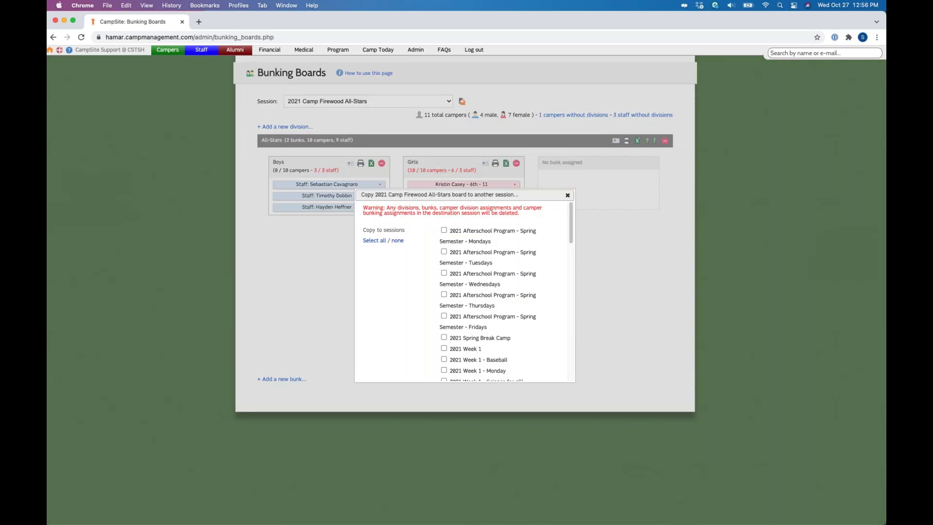
{"action": "scroll", "coordinate": [429, 275], "scroll_direction": "down", "scroll_amount": 1}
{"action": "scroll", "coordinate": [429, 275], "scroll_direction": "down", "scroll_amount": 10}
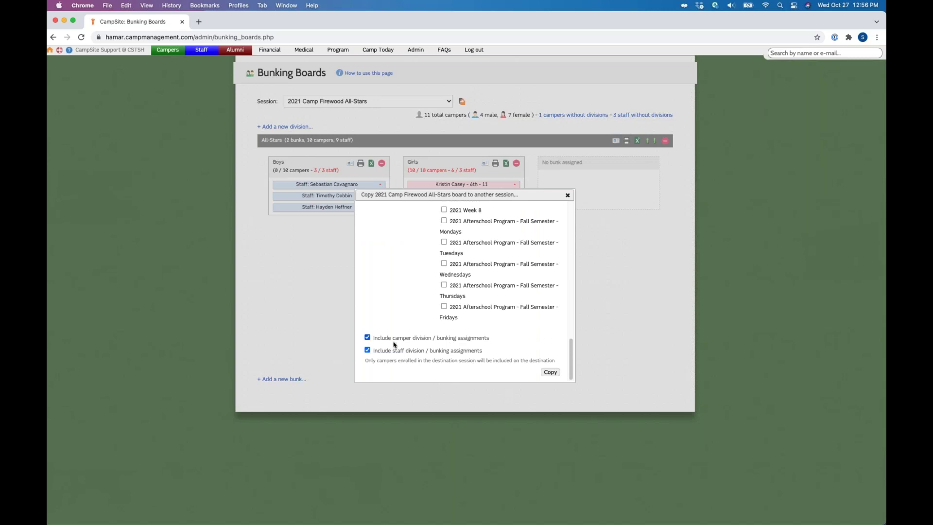
{"action": "scroll", "coordinate": [518, 272], "scroll_direction": "up", "scroll_amount": 1}
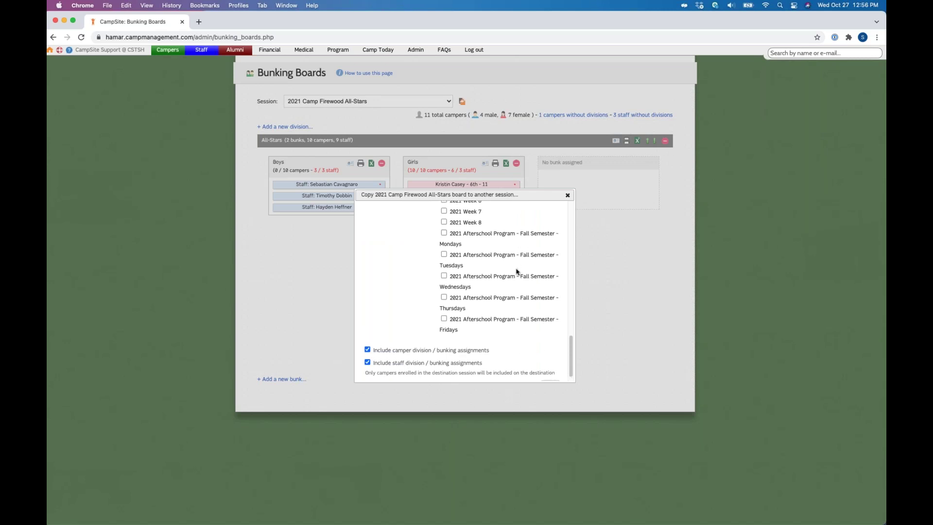
{"action": "scroll", "coordinate": [517, 272], "scroll_direction": "up", "scroll_amount": 15}
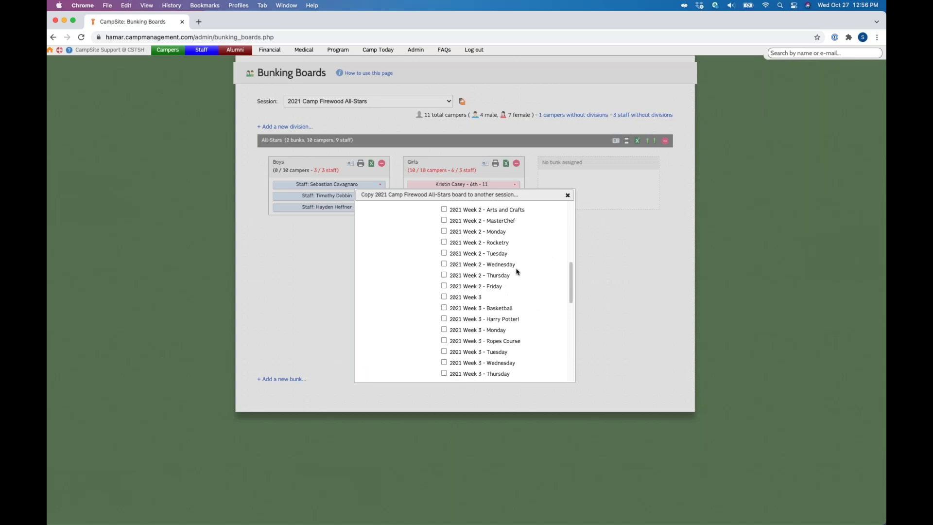
{"action": "scroll", "coordinate": [535, 253], "scroll_direction": "up", "scroll_amount": 10}
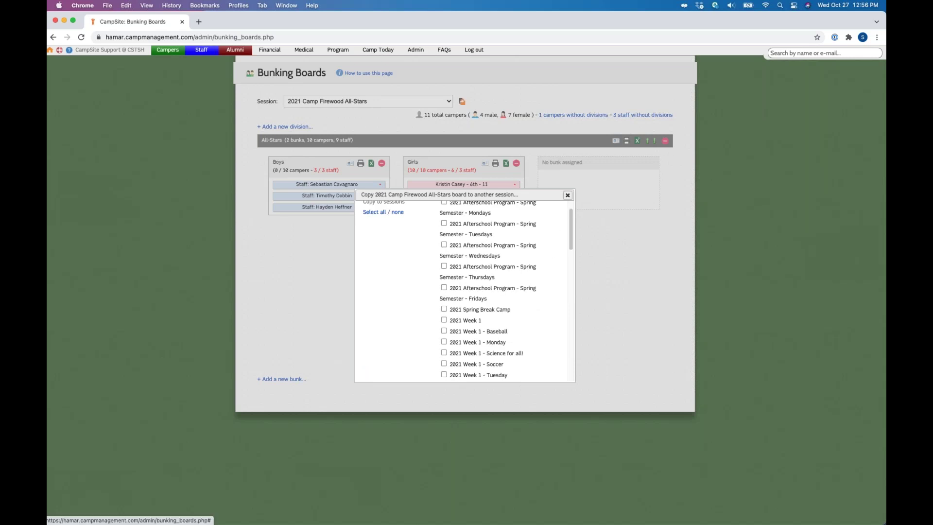
{"action": "left_click", "coordinate": [567, 195]}
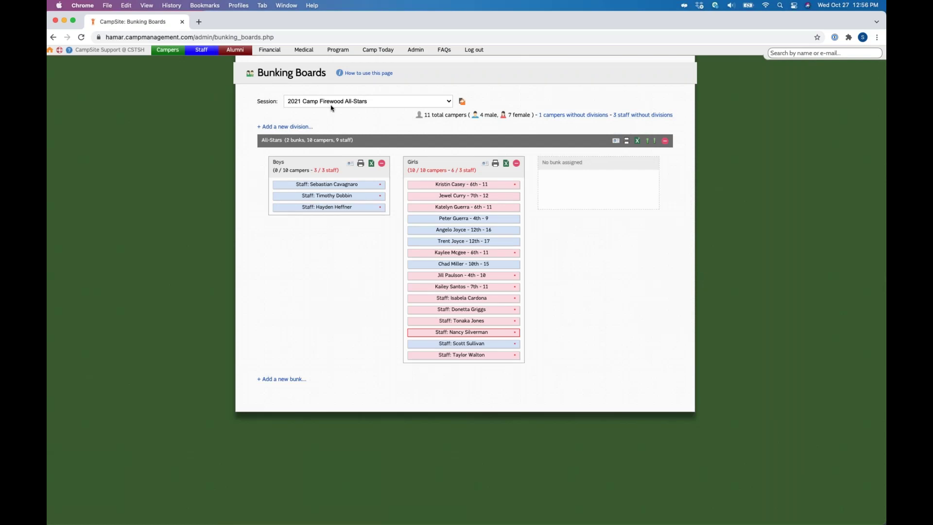
Step: Switch the board to the 2021 Afterschool Program - Spring Semester - Fridays session and reload it
{"action": "left_click", "coordinate": [448, 102]}
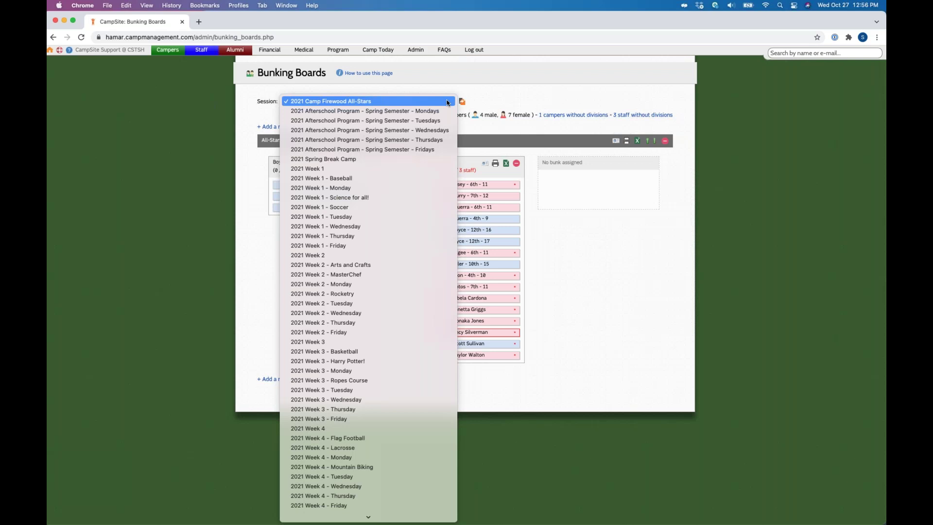
{"action": "left_click", "coordinate": [291, 149]}
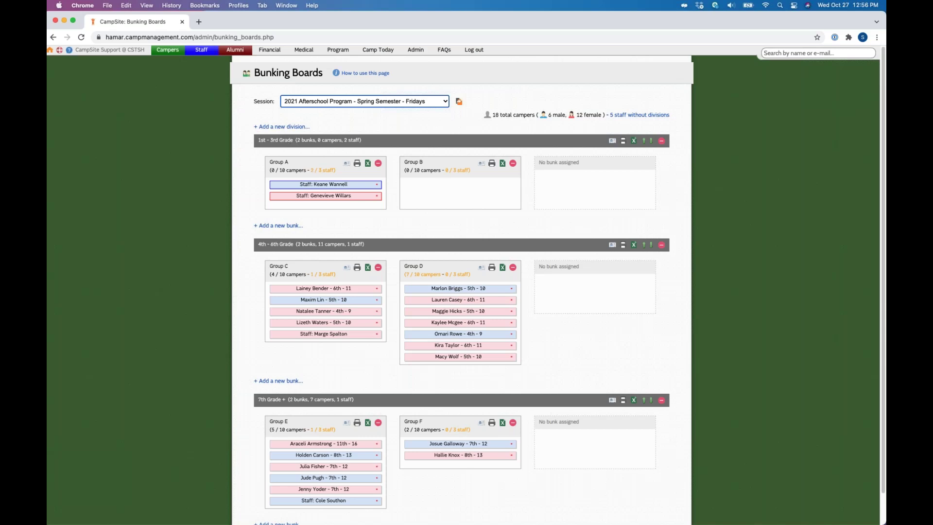
{"action": "scroll", "coordinate": [256, 311], "scroll_direction": "down", "scroll_amount": 2}
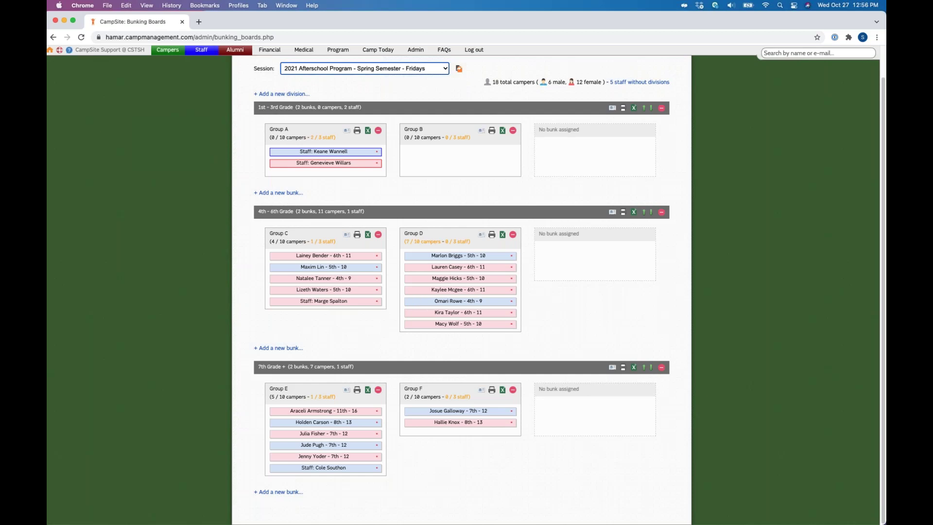
{"action": "scroll", "coordinate": [239, 80], "scroll_direction": "up", "scroll_amount": 2}
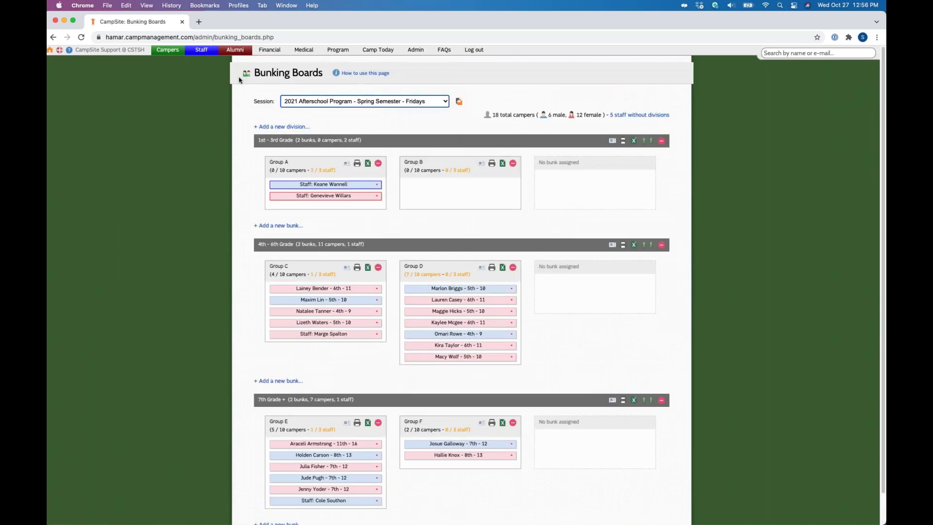
{"action": "mouse_move", "coordinate": [168, 50]}
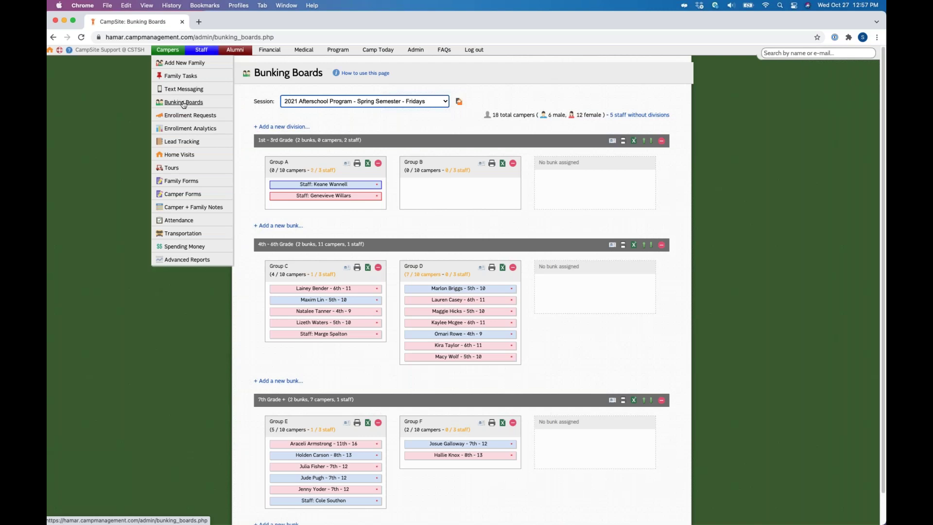
{"action": "left_click", "coordinate": [184, 102]}
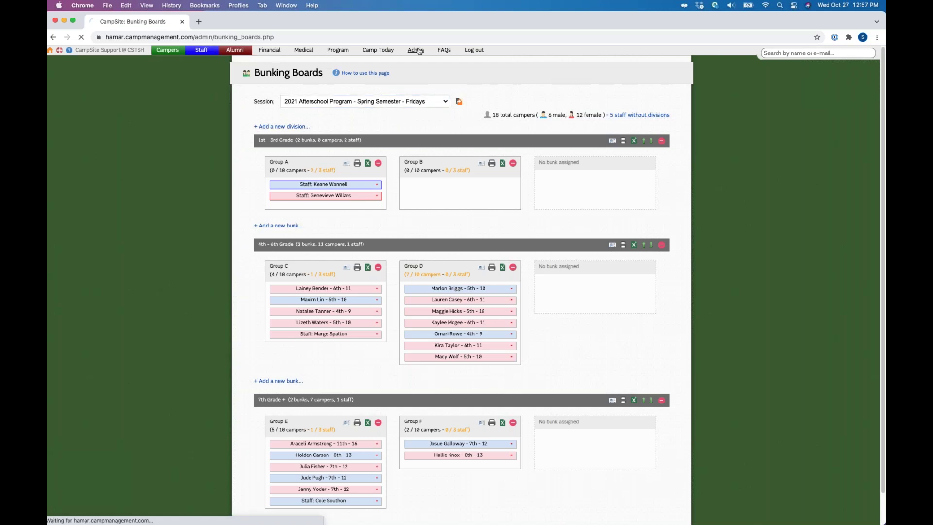
Step: Open the admin Bunking Boards settings and review the Bunking Boards and Bunk display-name labels
{"action": "left_click", "coordinate": [417, 50]}
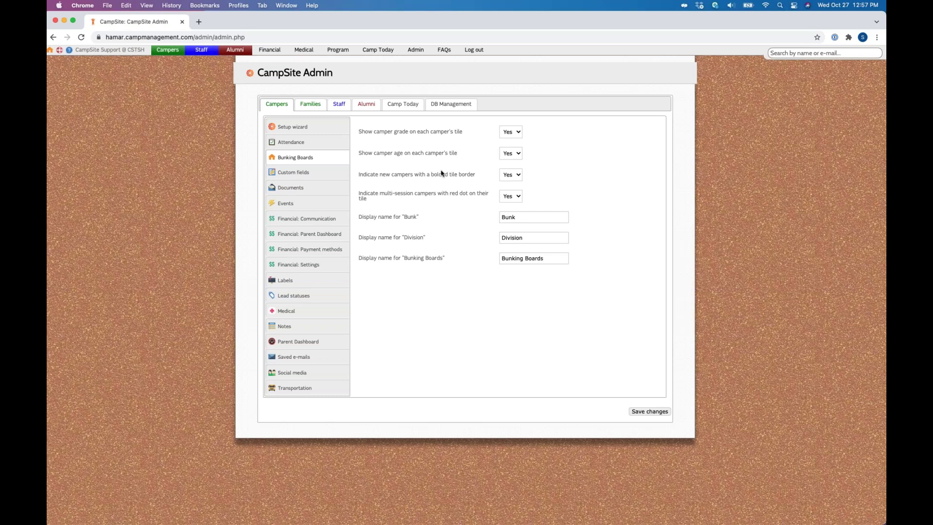
{"action": "triple_click", "coordinate": [401, 258]}
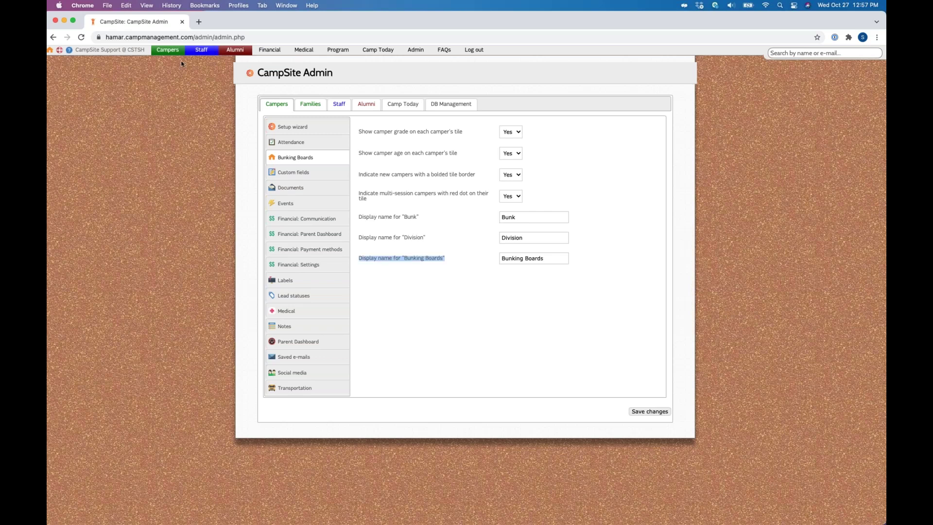
{"action": "left_click", "coordinate": [544, 239]}
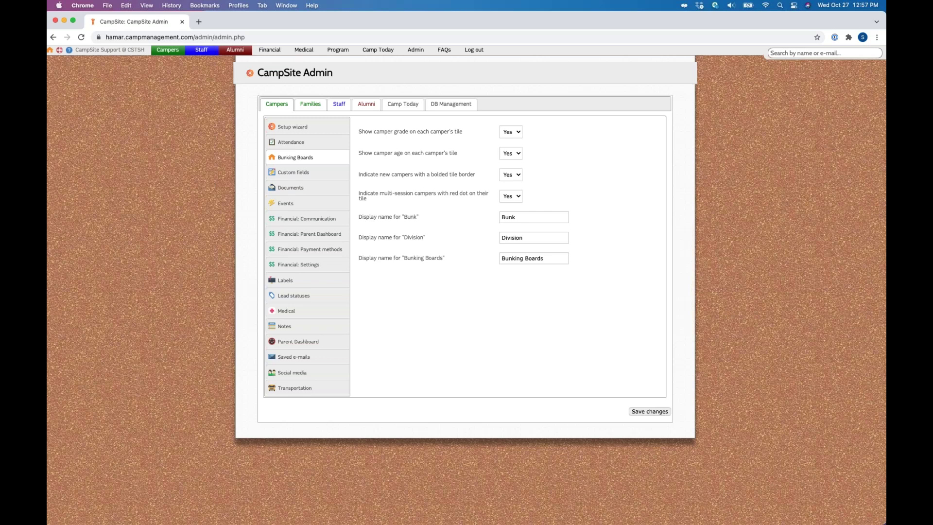
{"action": "left_click_drag", "start_coordinate": [404, 217], "coordinate": [444, 232]}
{"action": "left_click", "coordinate": [647, 414]}
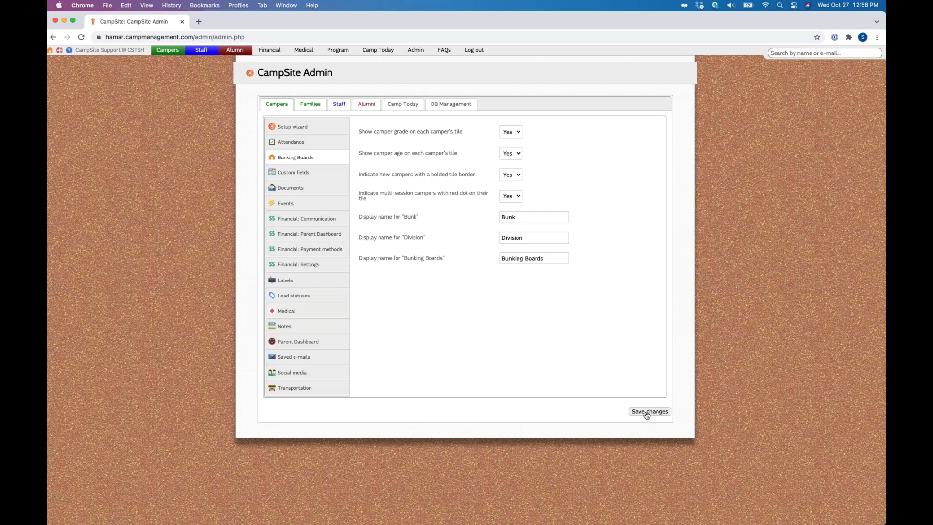
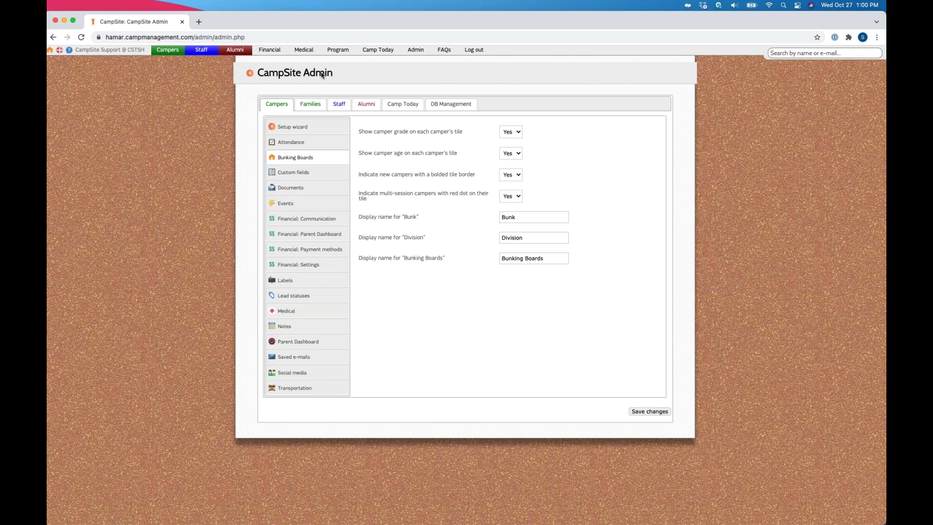
Step: Go to Campers > Enrollment Requests, keeping the year set to 2021
{"action": "left_click", "coordinate": [175, 49]}
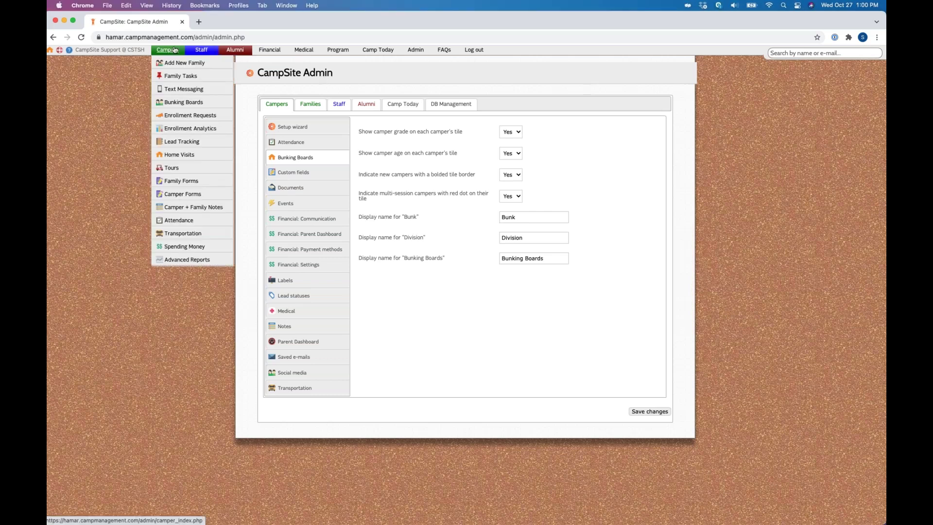
{"action": "left_click", "coordinate": [178, 116]}
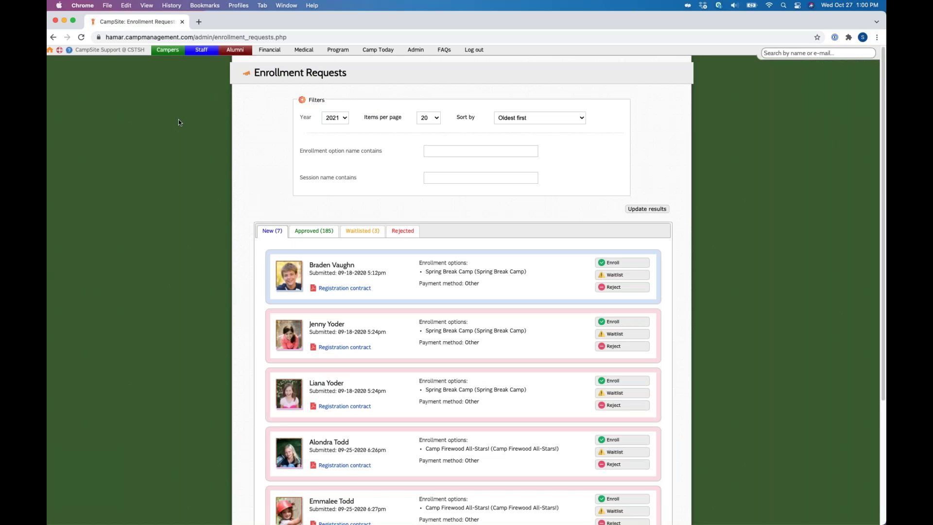
{"action": "left_click", "coordinate": [336, 117]}
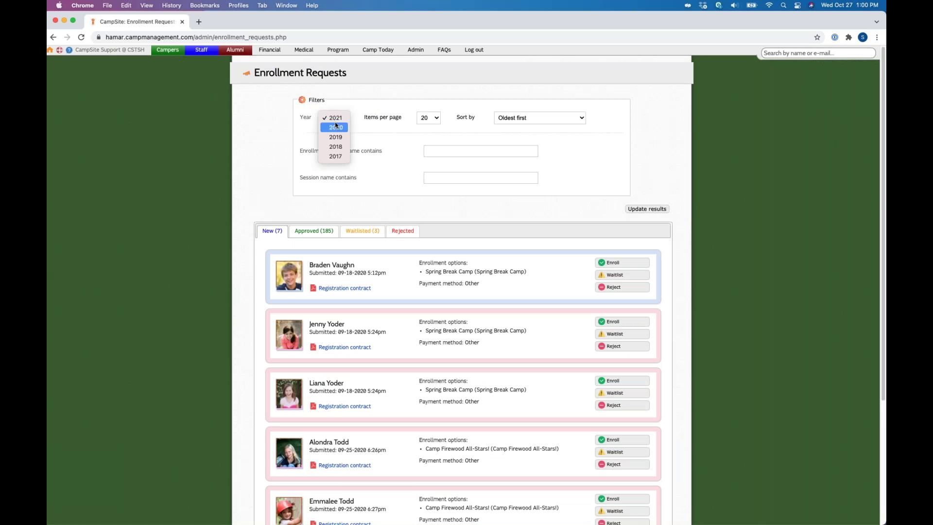
{"action": "left_click", "coordinate": [347, 116]}
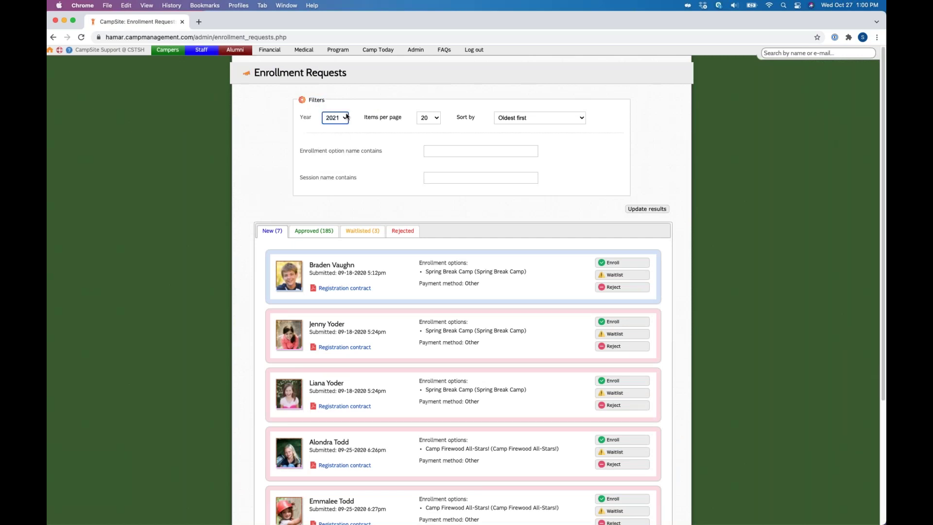
Step: Sort the requests by last name A-Z, then switch the sort back to Oldest first
{"action": "left_click", "coordinate": [429, 118]}
{"action": "left_click", "coordinate": [536, 119]}
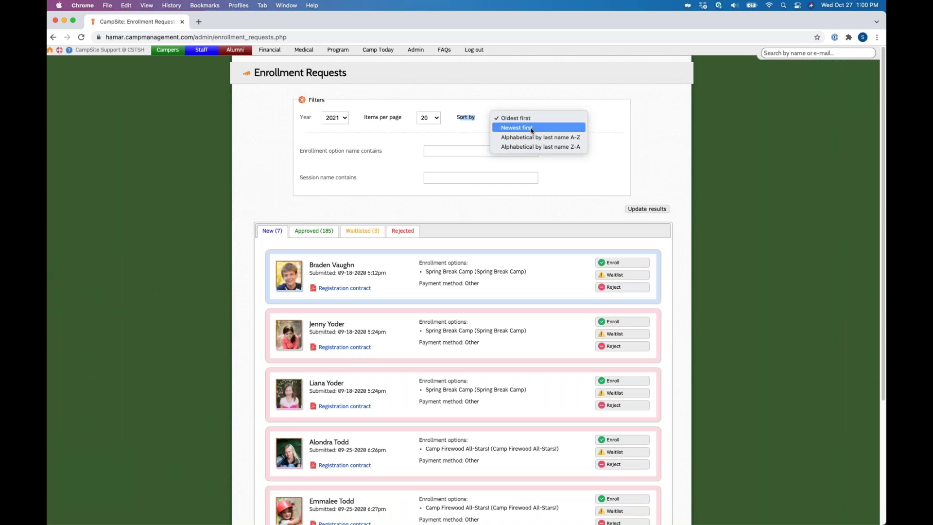
{"action": "key", "text": "Down"}
{"action": "key", "text": "Down"}
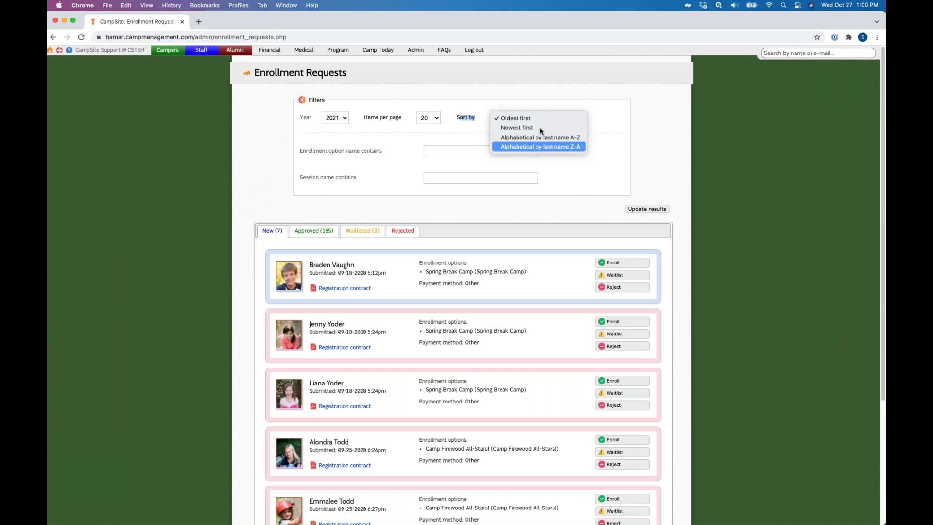
{"action": "left_click", "coordinate": [540, 137]}
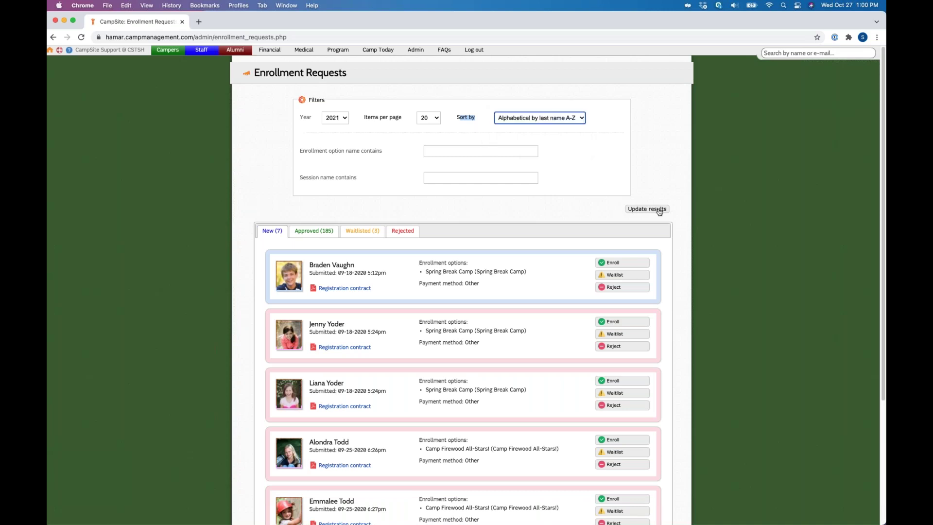
{"action": "left_click", "coordinate": [659, 210]}
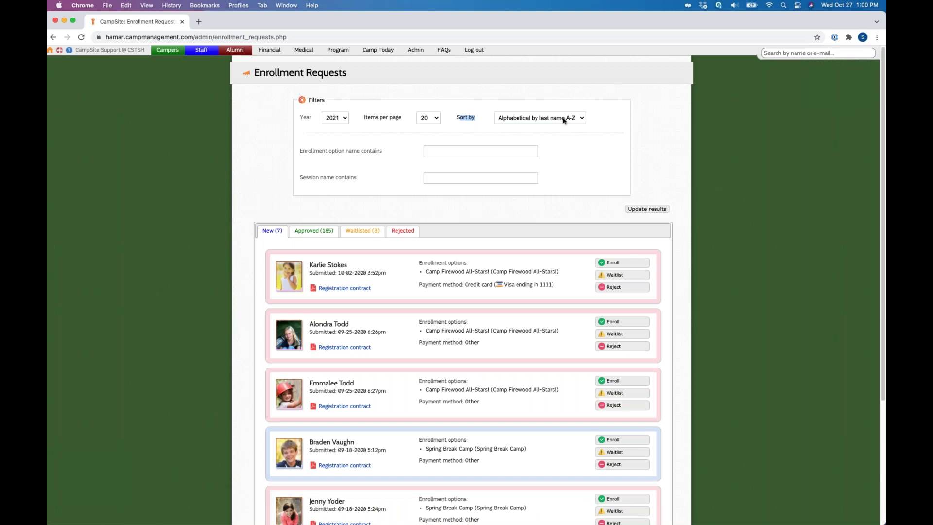
{"action": "left_click", "coordinate": [564, 121]}
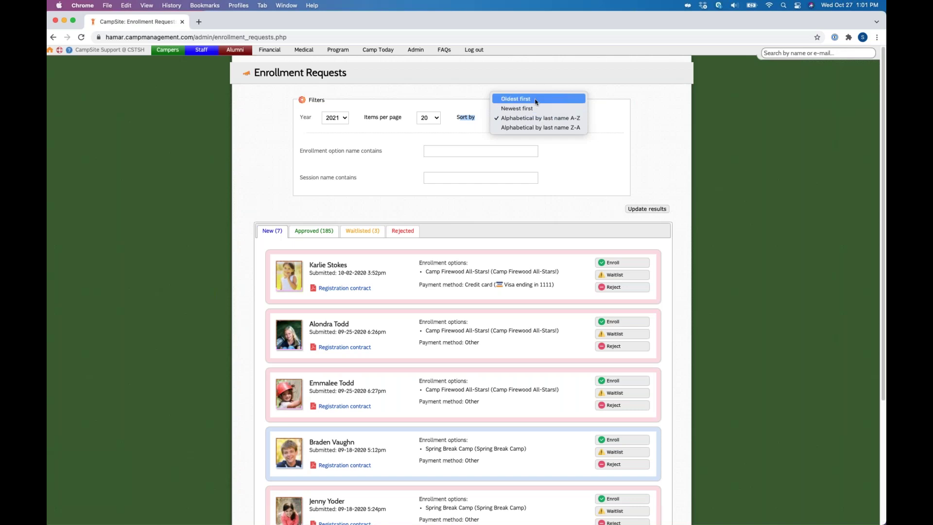
{"action": "left_click", "coordinate": [536, 100]}
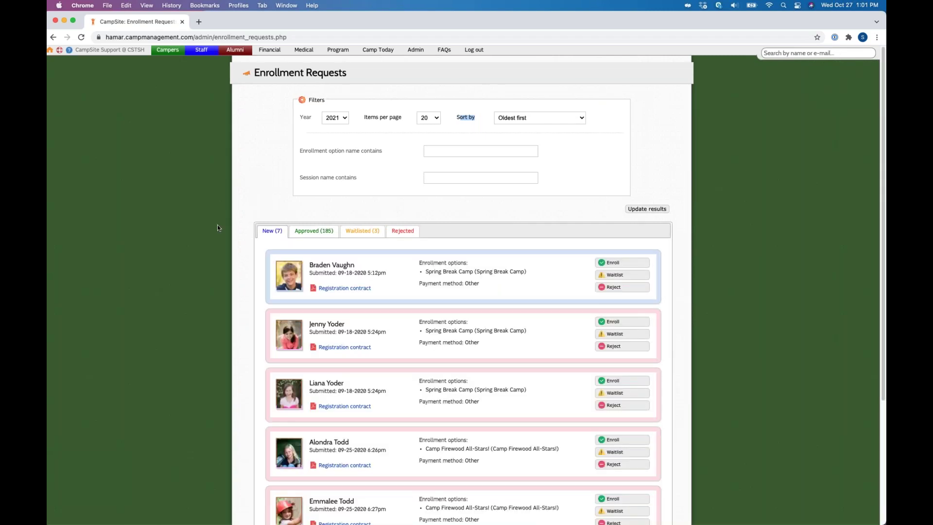
Step: Look at the Approved (185) enrollment requests, then the Waitlisted ones
{"action": "left_click", "coordinate": [218, 228]}
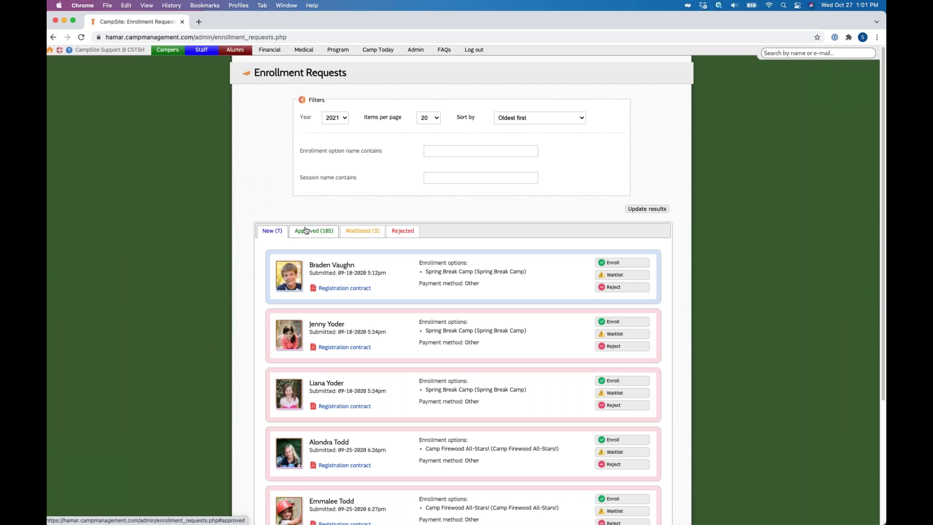
{"action": "left_click", "coordinate": [314, 232]}
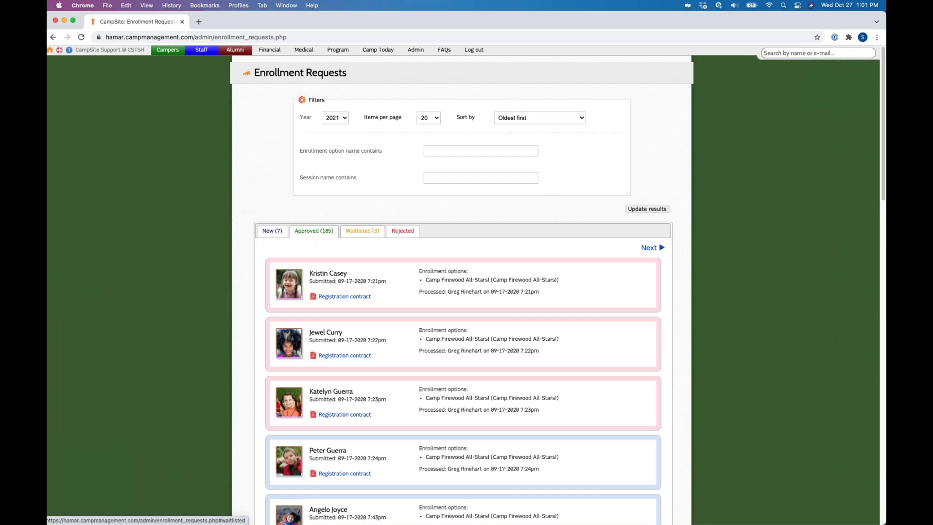
{"action": "left_click", "coordinate": [362, 231]}
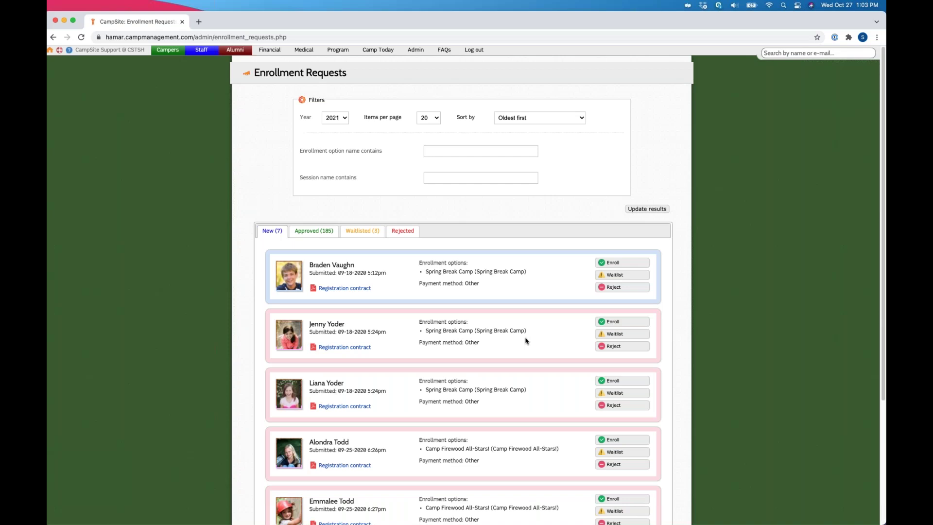
Step: Enroll the camper from the second Spring Break Camp request in the Enrollment Wizard
{"action": "left_click", "coordinate": [613, 322]}
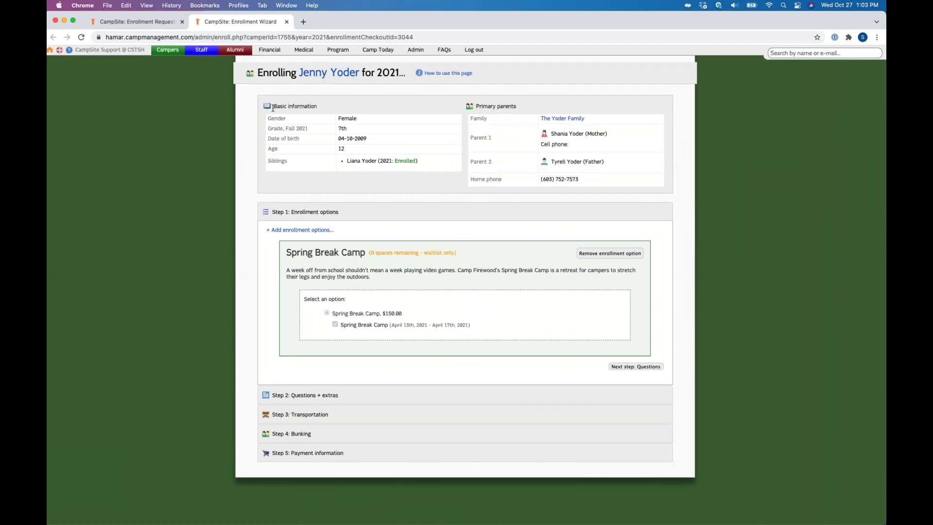
{"action": "double_click", "coordinate": [485, 106]}
{"action": "left_click", "coordinate": [448, 73]}
{"action": "left_click", "coordinate": [309, 230]}
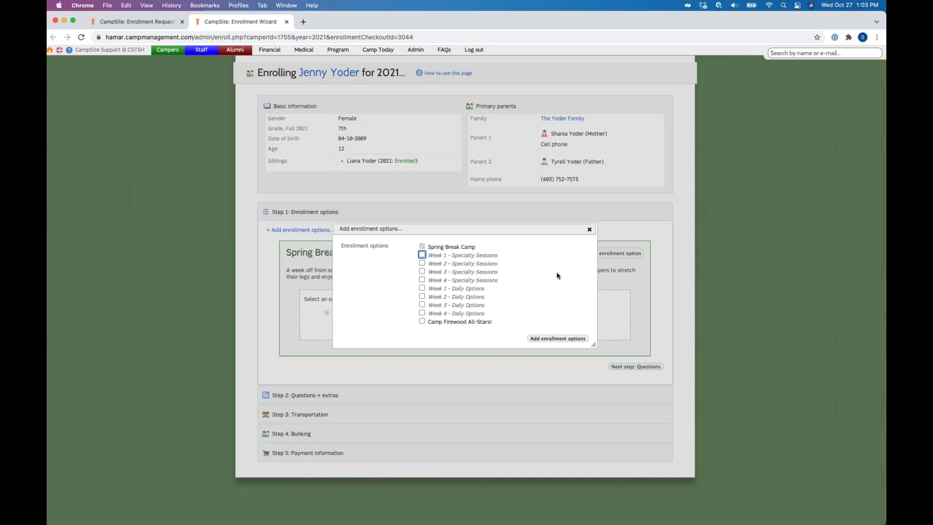
{"action": "key", "text": "Escape"}
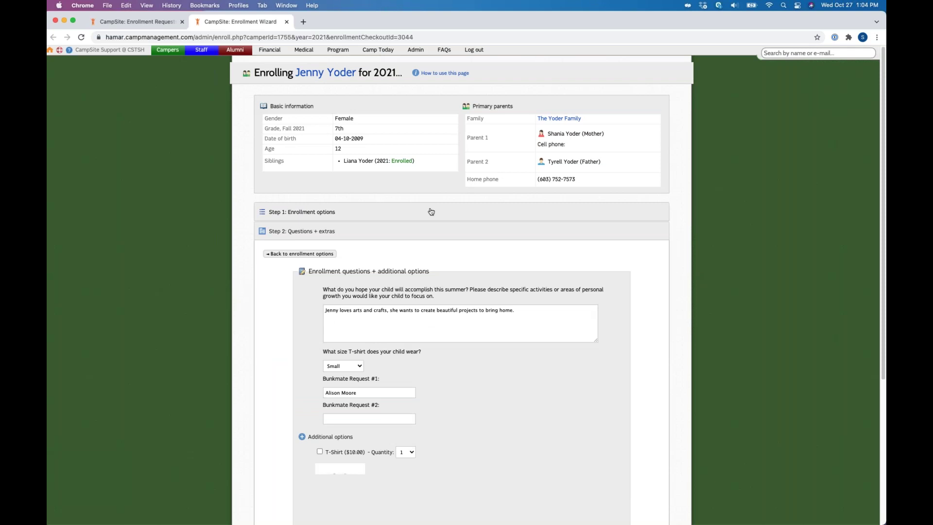
Step: Scroll through the camper's questions and extras, then save and continue to Transportation
{"action": "scroll", "coordinate": [531, 436], "scroll_direction": "down", "scroll_amount": 1}
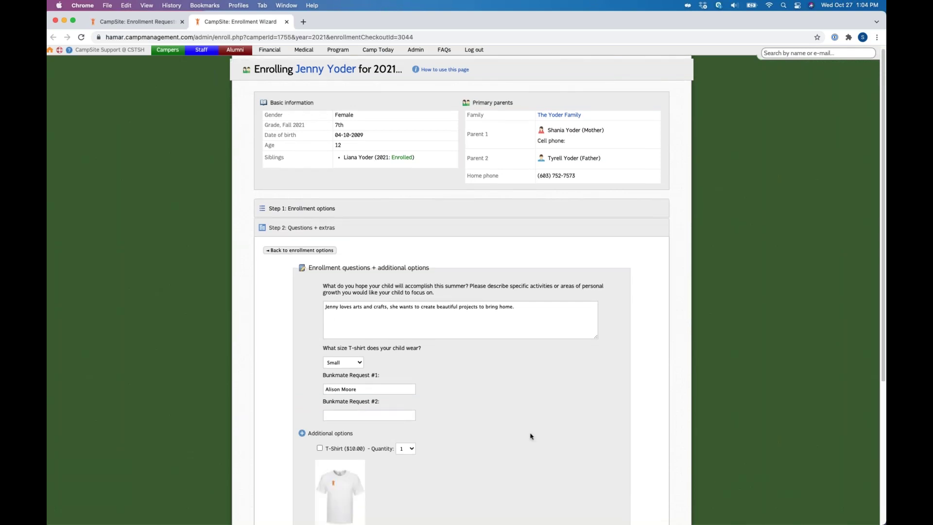
{"action": "scroll", "coordinate": [496, 404], "scroll_direction": "down", "scroll_amount": 2}
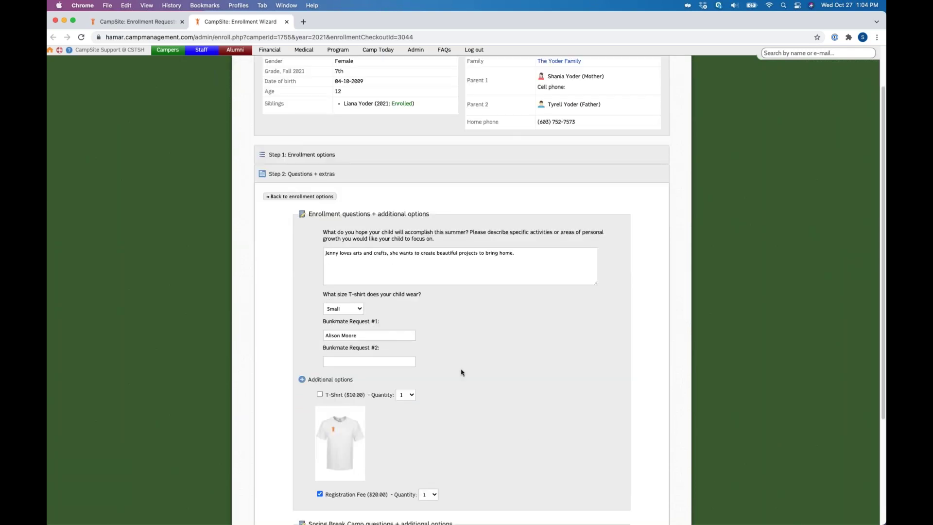
{"action": "scroll", "coordinate": [464, 362], "scroll_direction": "down", "scroll_amount": 3}
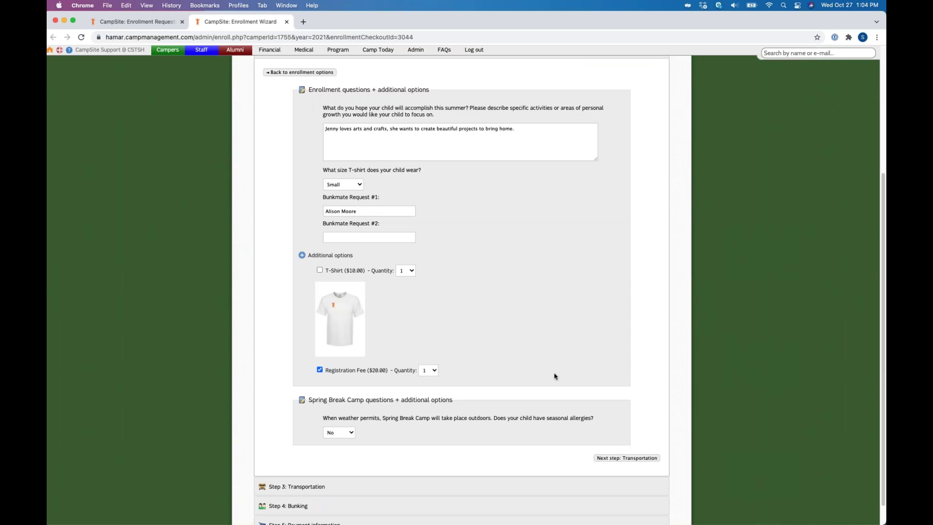
{"action": "scroll", "coordinate": [555, 377], "scroll_direction": "down", "scroll_amount": 1}
{"action": "left_click", "coordinate": [635, 433]}
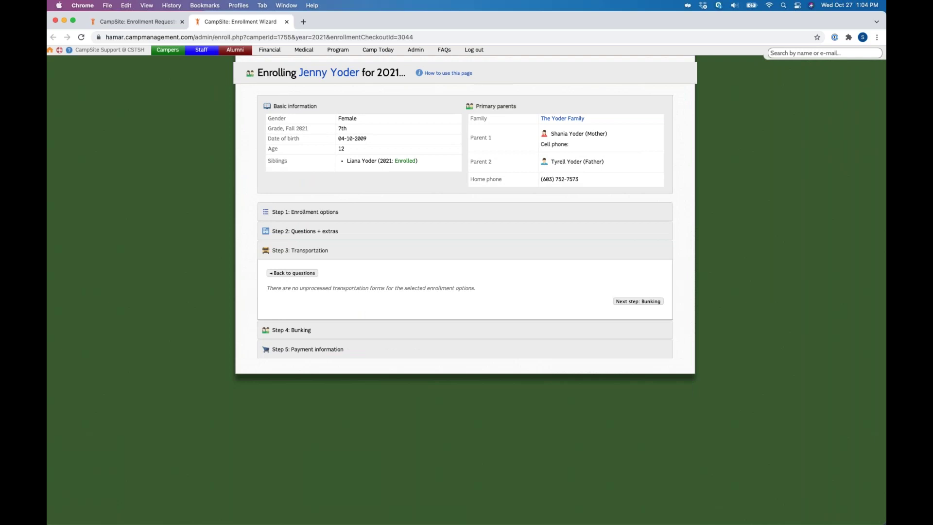
Step: Continue to Step 4: Bunking, leaving the Spring Break Camp division set to None
{"action": "key", "text": "Return"}
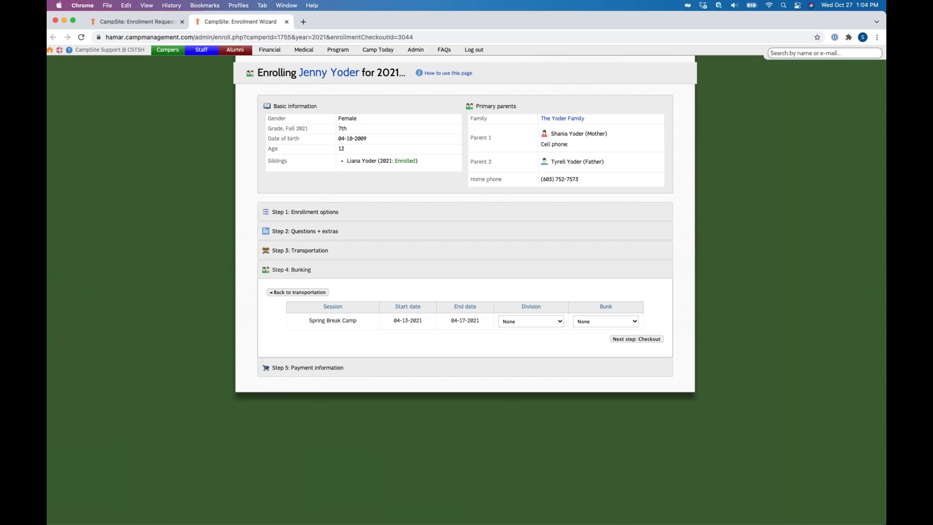
{"action": "left_click", "coordinate": [531, 322]}
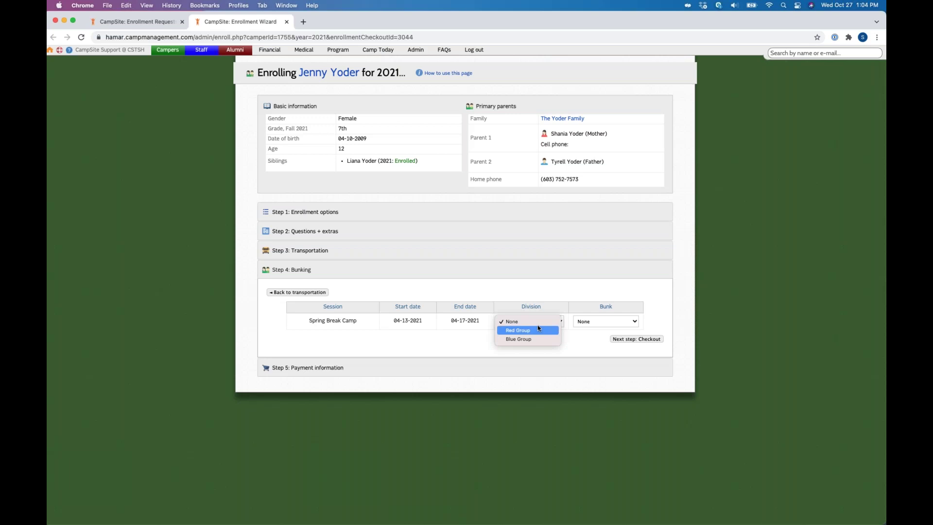
{"action": "left_click", "coordinate": [592, 297]}
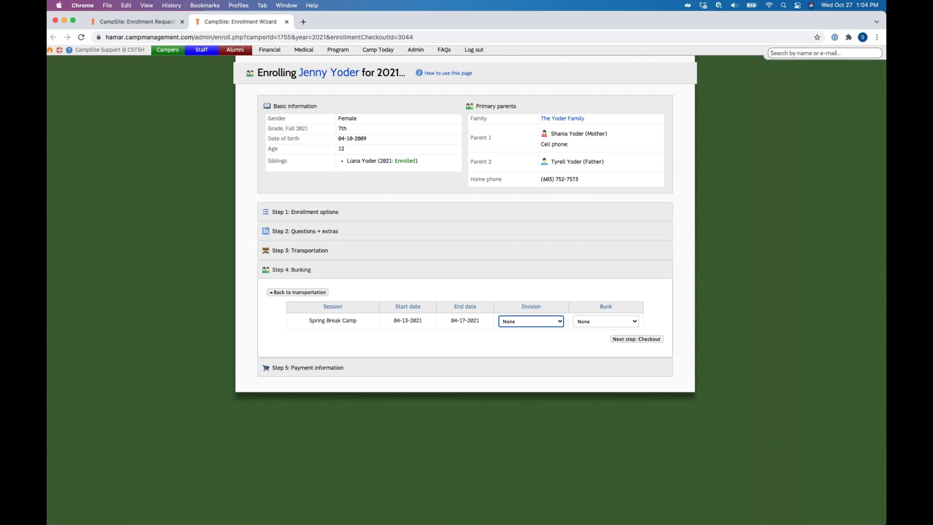
{"action": "left_click", "coordinate": [537, 323]}
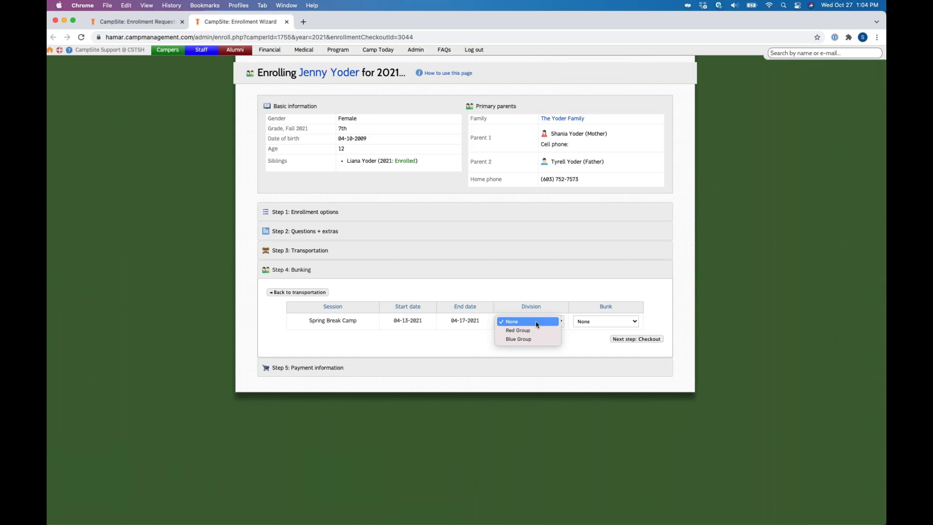
{"action": "left_click", "coordinate": [537, 323]}
Step: Review the payment information, keeping the Default $150.00 tuition rate and the 25% Pay in Full Discount
{"action": "left_click", "coordinate": [649, 339]}
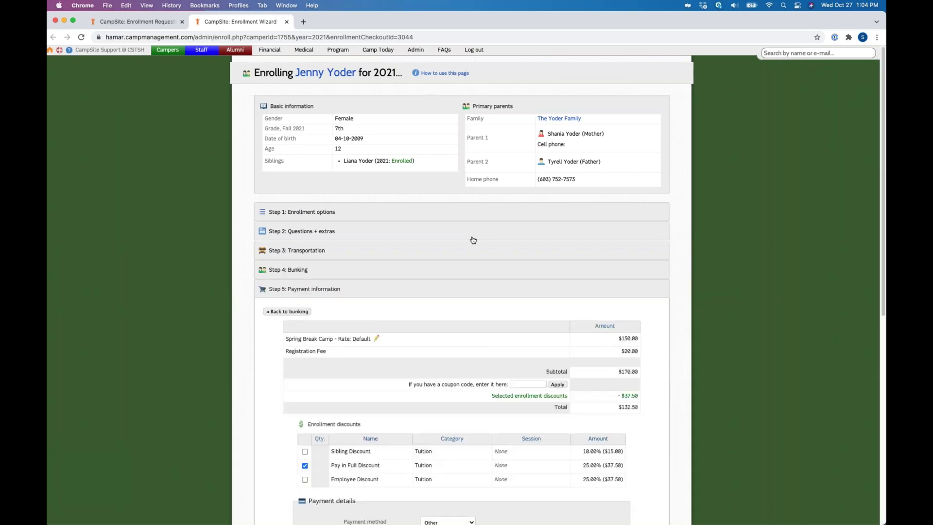
{"action": "scroll", "coordinate": [473, 240], "scroll_direction": "down", "scroll_amount": 2}
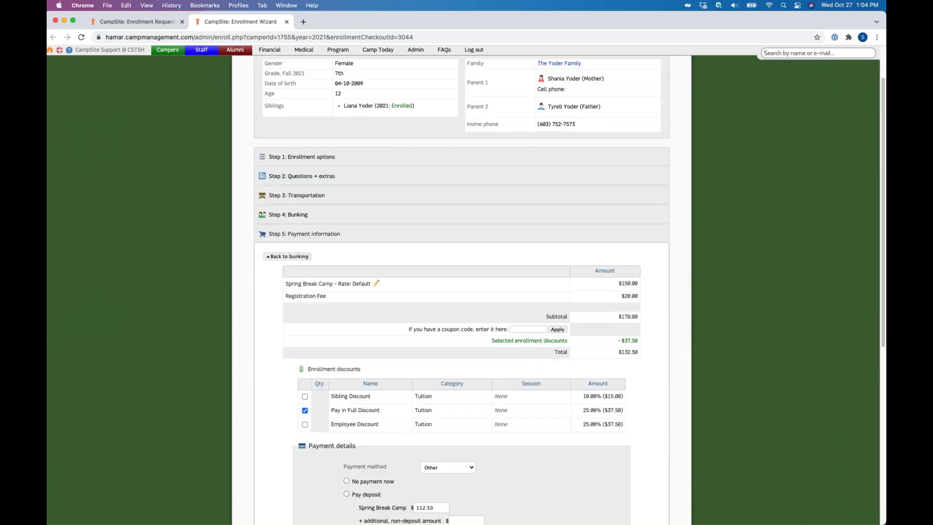
{"action": "scroll", "coordinate": [334, 120], "scroll_direction": "down", "scroll_amount": 5}
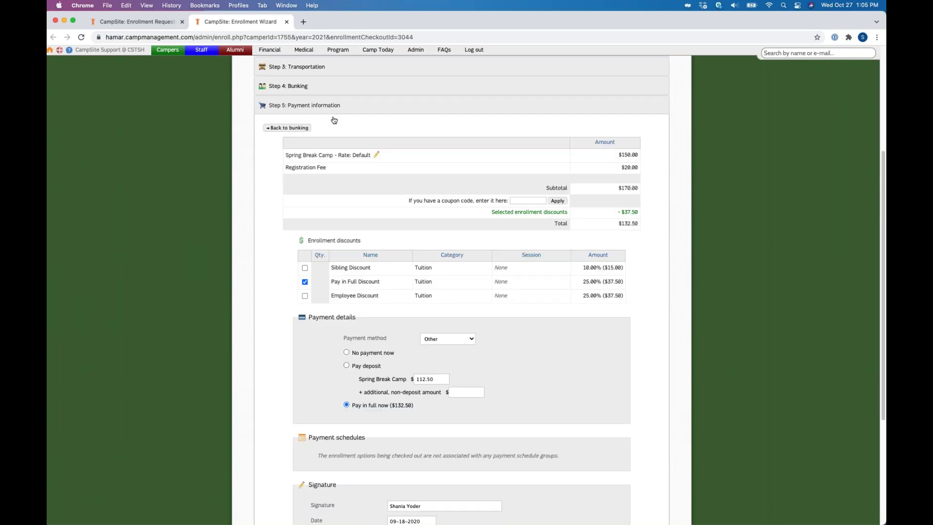
{"action": "left_click", "coordinate": [377, 155]}
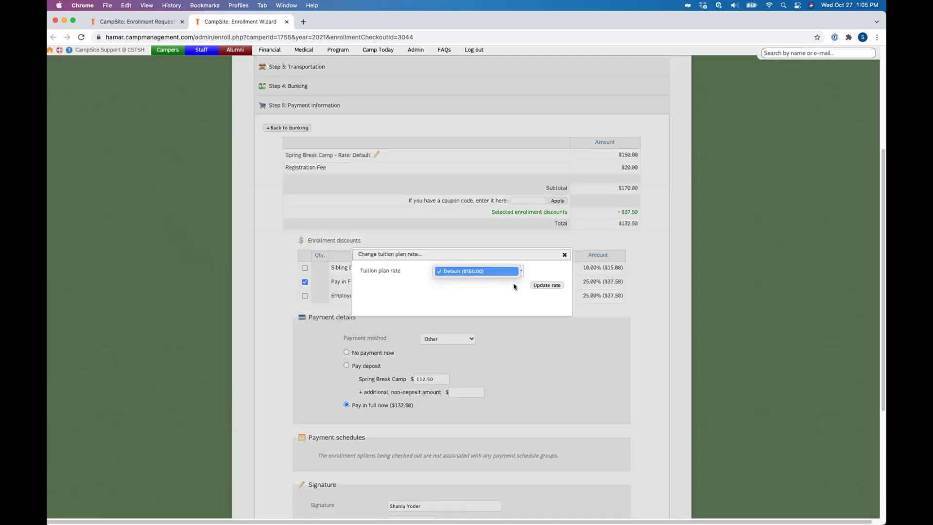
{"action": "left_click", "coordinate": [564, 256]}
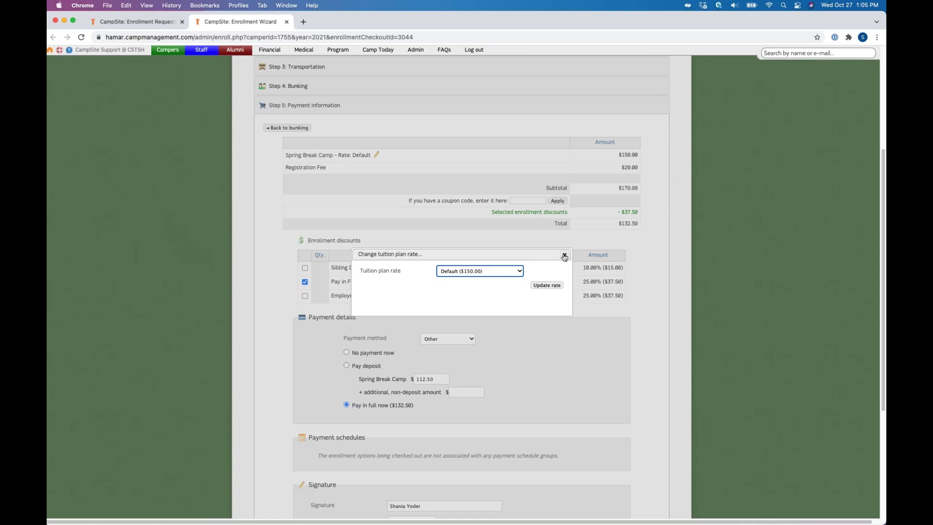
{"action": "left_click", "coordinate": [564, 256]}
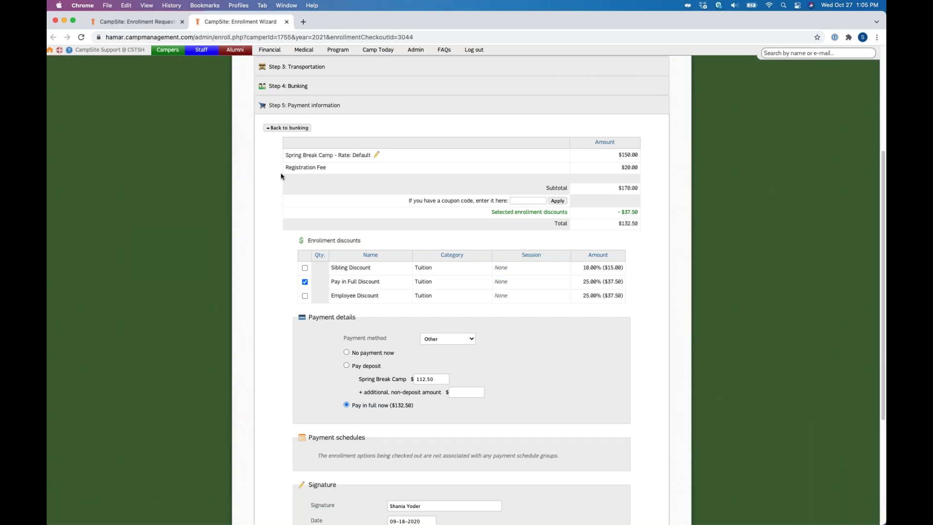
{"action": "left_click_drag", "start_coordinate": [442, 201], "coordinate": [475, 201]}
{"action": "left_click", "coordinate": [302, 271]}
{"action": "scroll", "coordinate": [324, 248], "scroll_direction": "down", "scroll_amount": 3}
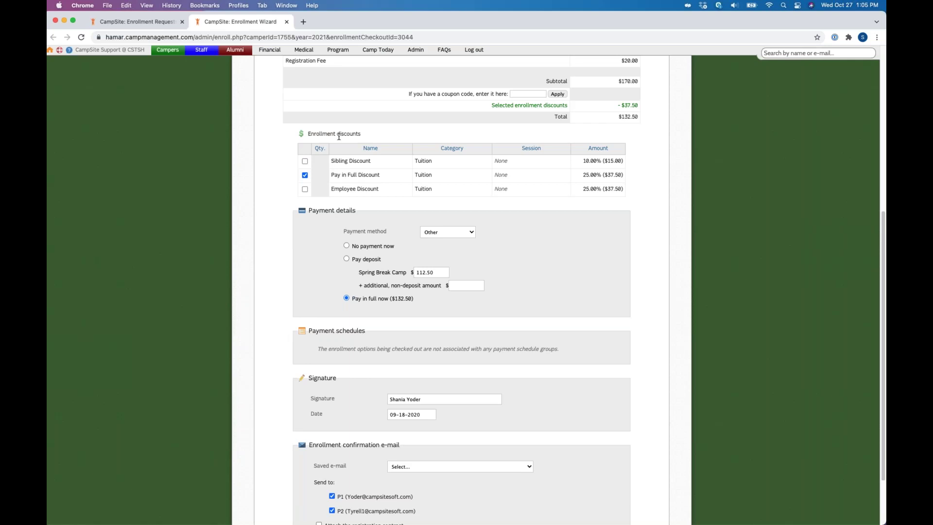
Step: Set payment method None with no payment now, accepting the Pay in Full discount removal ($170.00)
{"action": "triple_click", "coordinate": [368, 216]}
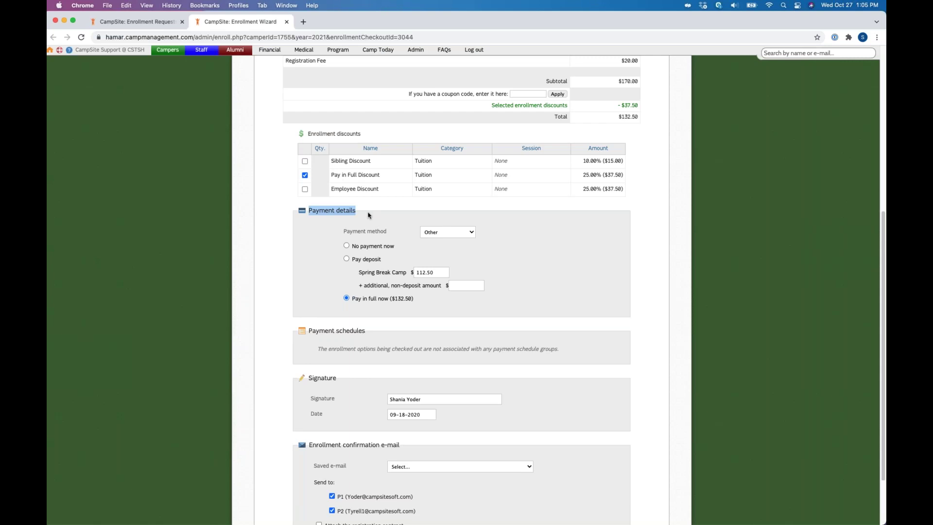
{"action": "left_click", "coordinate": [447, 233]}
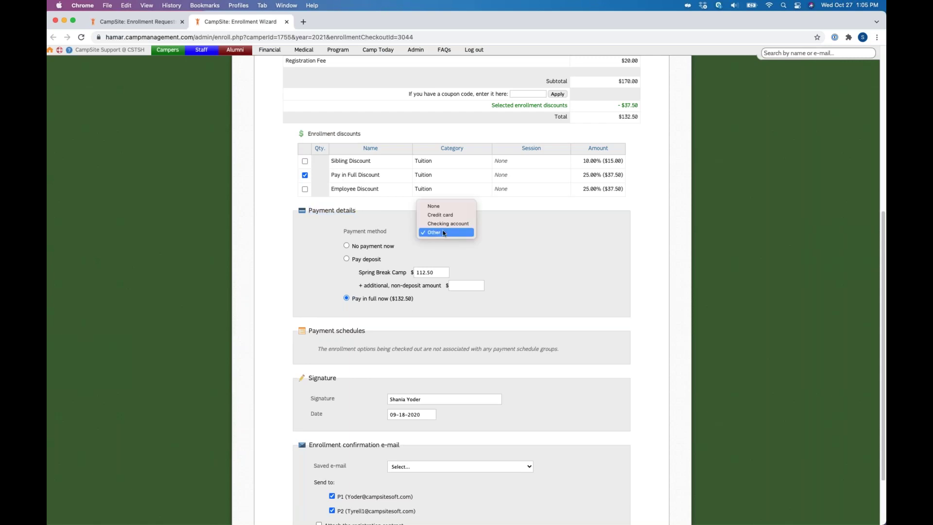
{"action": "left_click", "coordinate": [440, 209]}
{"action": "left_click", "coordinate": [348, 246]}
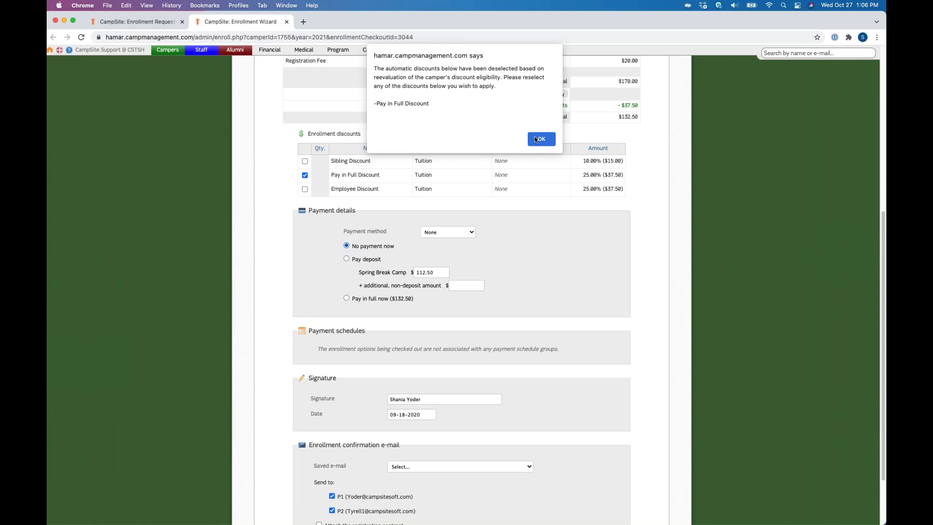
{"action": "left_click", "coordinate": [535, 140]}
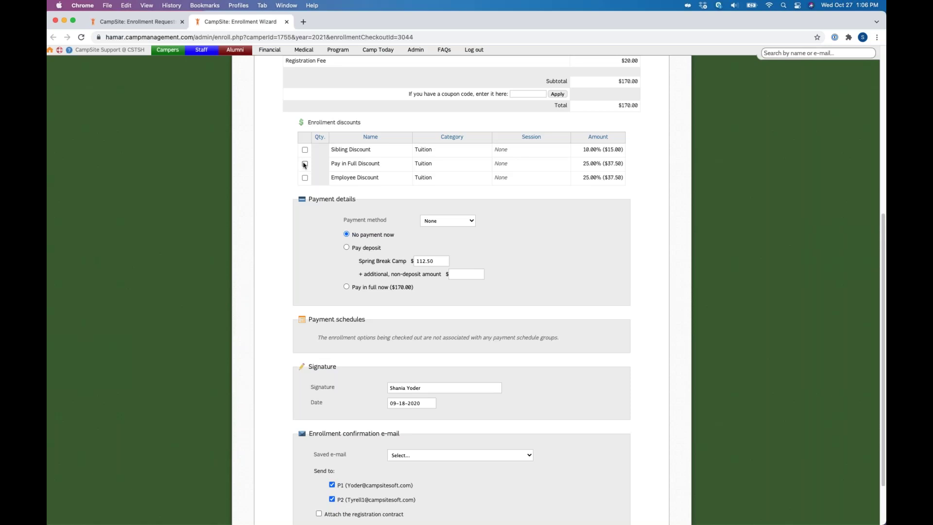
{"action": "scroll", "coordinate": [305, 165], "scroll_direction": "down", "scroll_amount": 3}
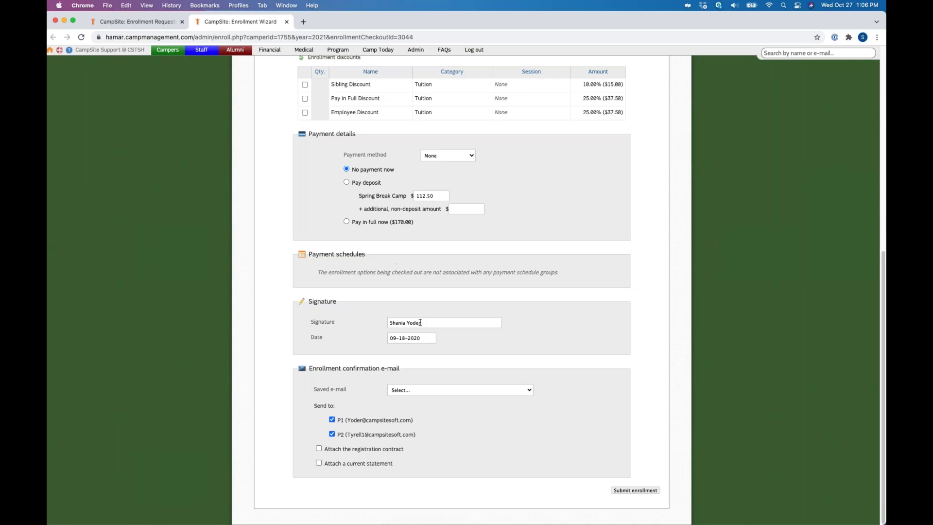
Step: Submit the enrollment with the Enrollment Confirmation! e-mail, registration contract and current statement attached
{"action": "left_click", "coordinate": [527, 392]}
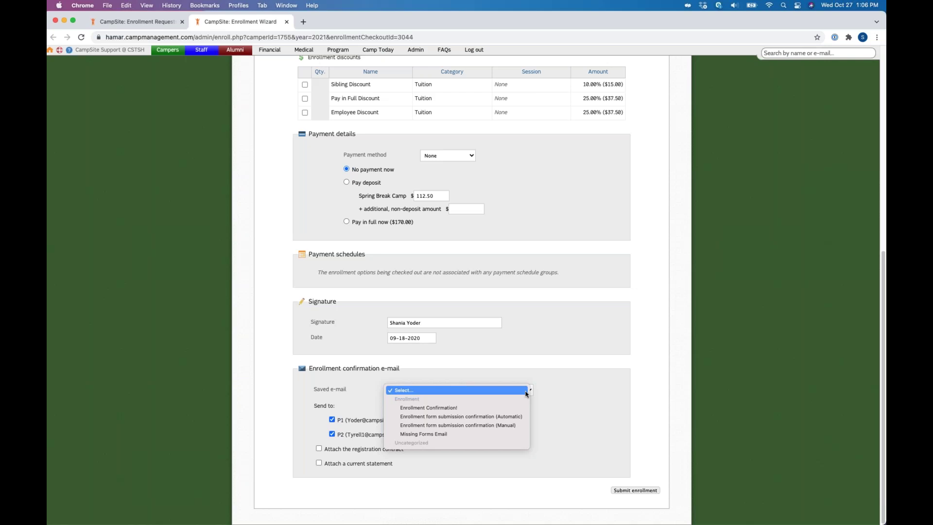
{"action": "left_click", "coordinate": [451, 409]}
{"action": "left_click", "coordinate": [344, 449]}
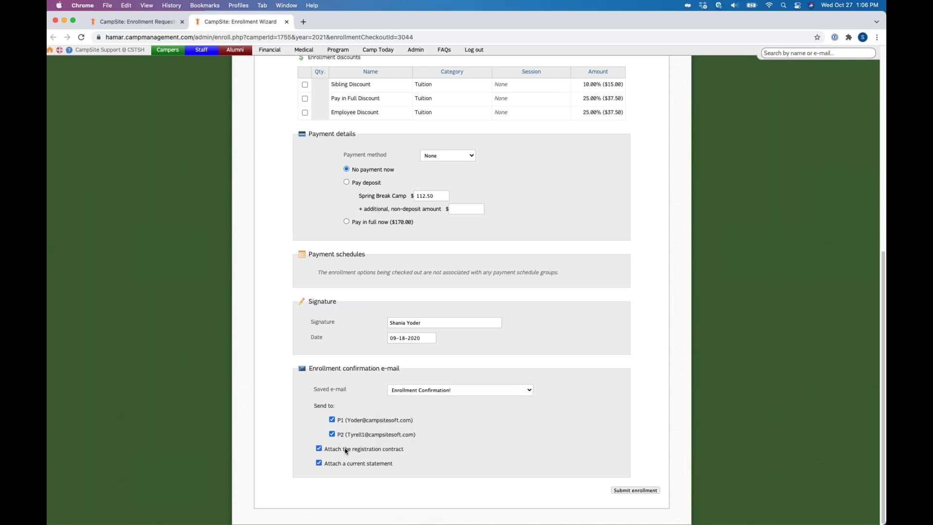
{"action": "left_click", "coordinate": [383, 467]}
{"action": "left_click", "coordinate": [647, 491]}
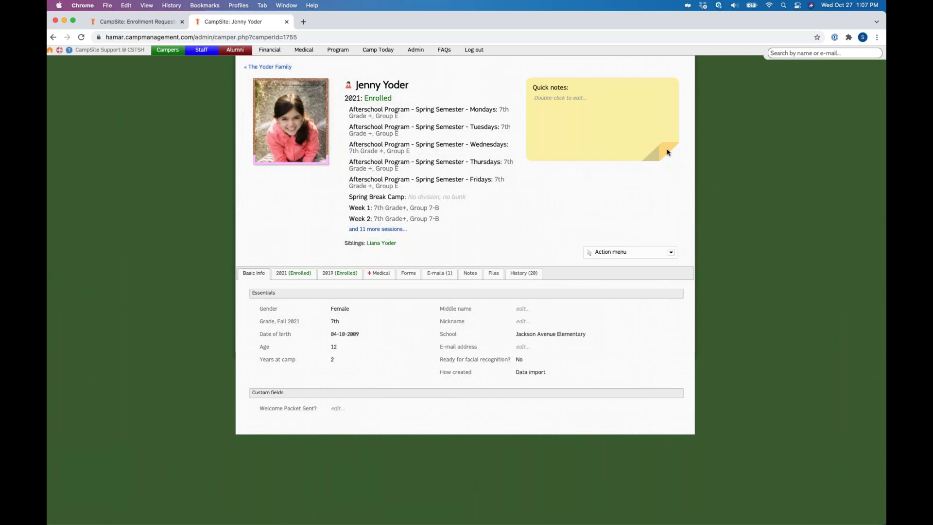
Step: Choose Manage sessions for 2021 from the camper's Action menu
{"action": "left_click", "coordinate": [627, 252]}
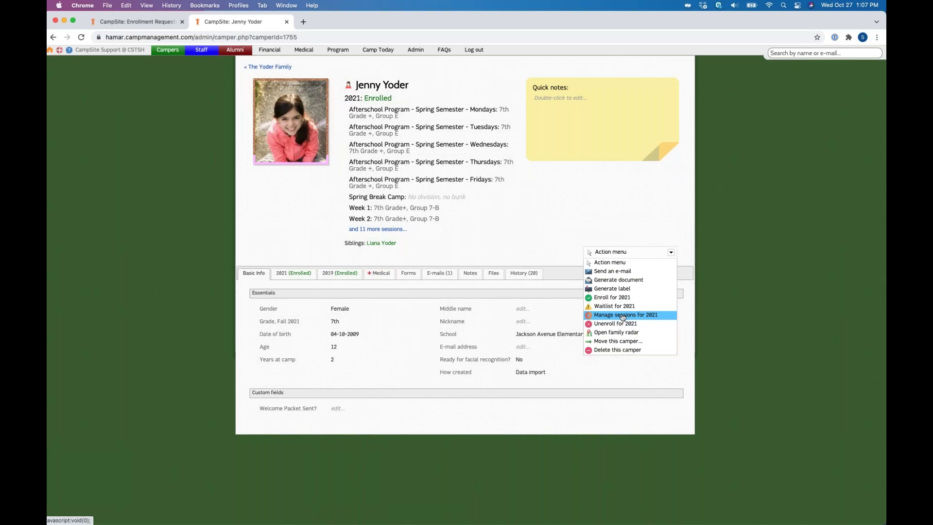
{"action": "left_click", "coordinate": [623, 315]}
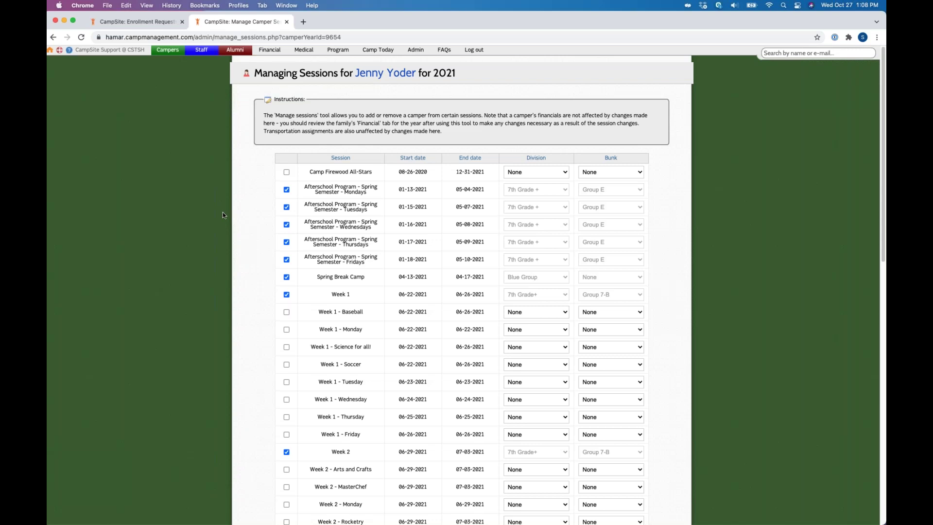
Step: Scroll through the ticked 2021 sessions table, then return to the camper's profile
{"action": "scroll", "coordinate": [256, 271], "scroll_direction": "down", "scroll_amount": 3}
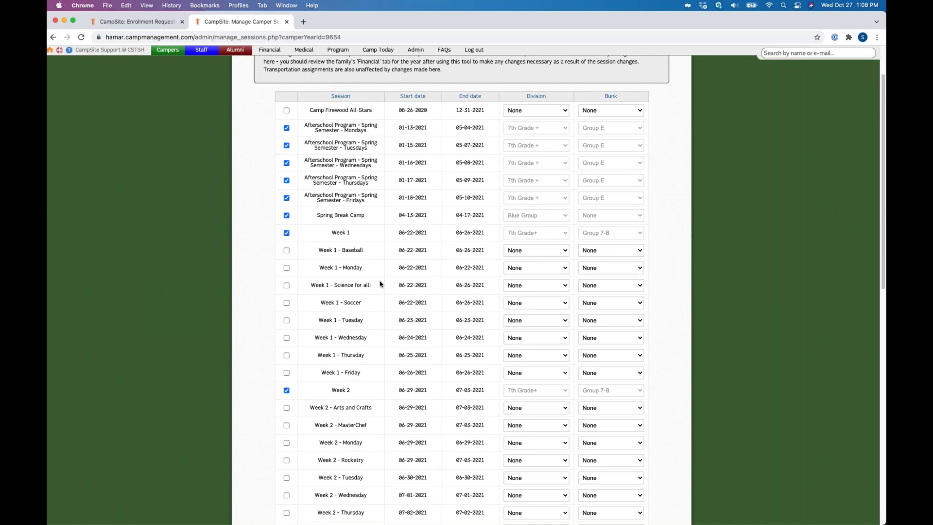
{"action": "scroll", "coordinate": [380, 284], "scroll_direction": "up", "scroll_amount": 3}
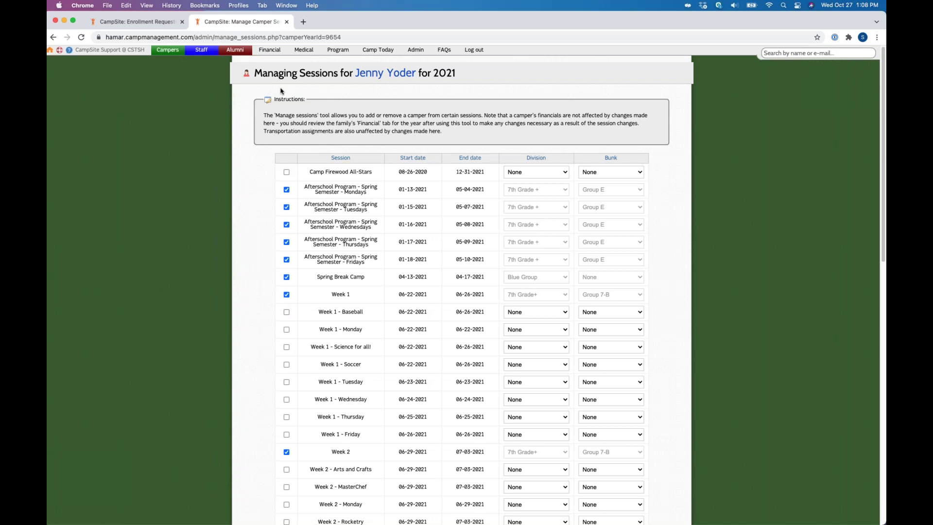
{"action": "scroll", "coordinate": [370, 333], "scroll_direction": "down", "scroll_amount": 1}
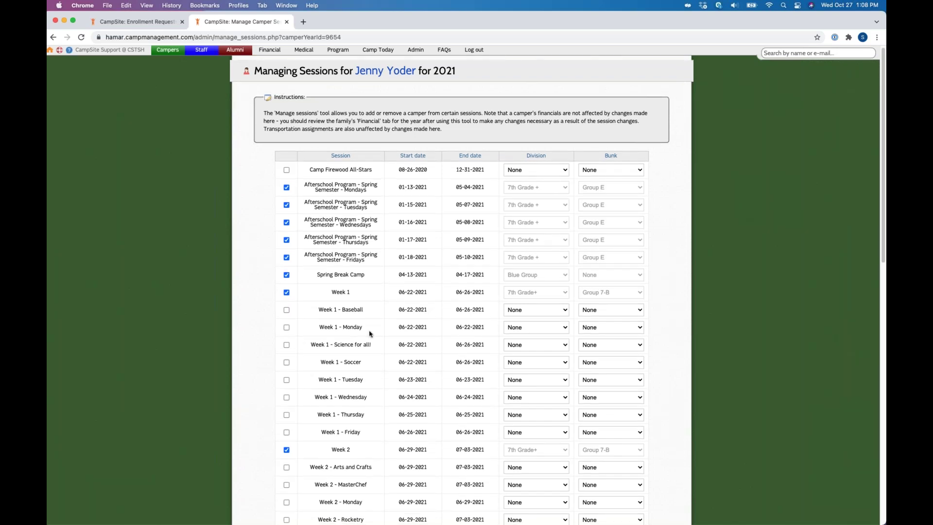
{"action": "scroll", "coordinate": [371, 334], "scroll_direction": "down", "scroll_amount": 10}
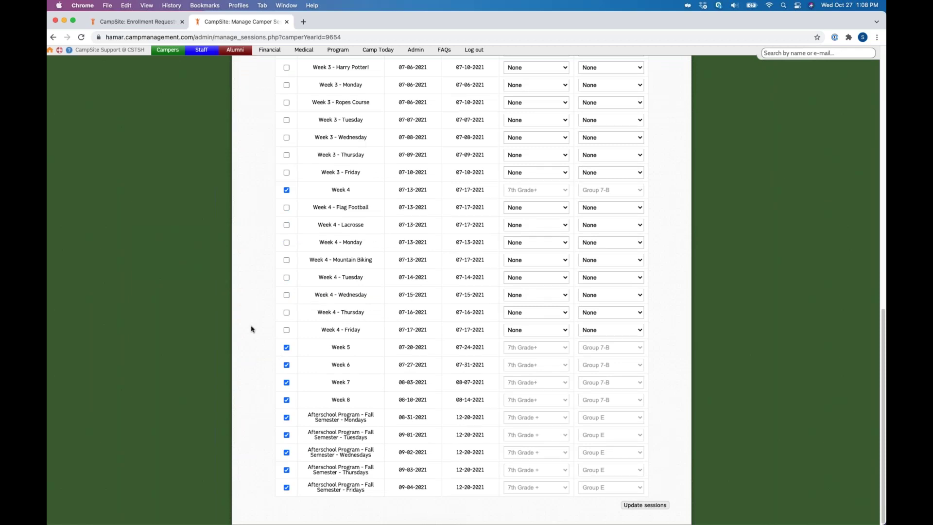
{"action": "scroll", "coordinate": [329, 88], "scroll_direction": "up", "scroll_amount": 20}
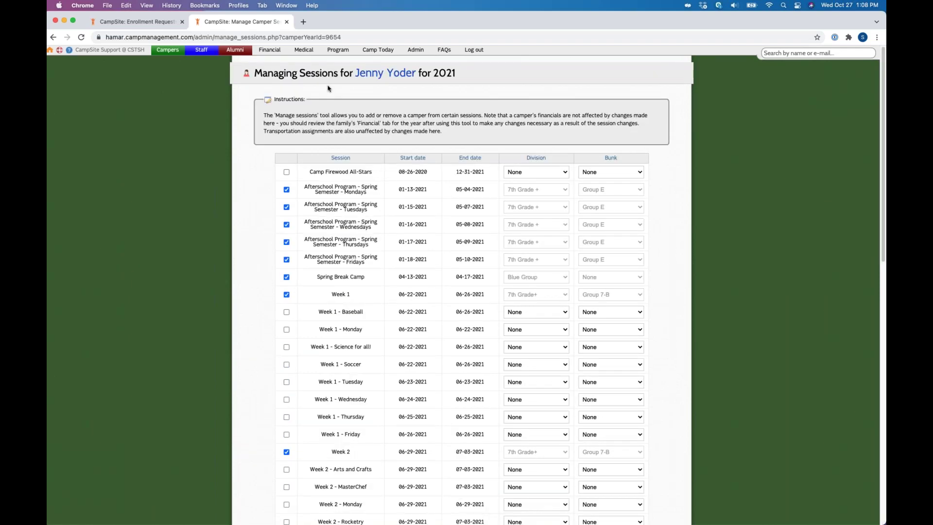
{"action": "left_click", "coordinate": [385, 73]}
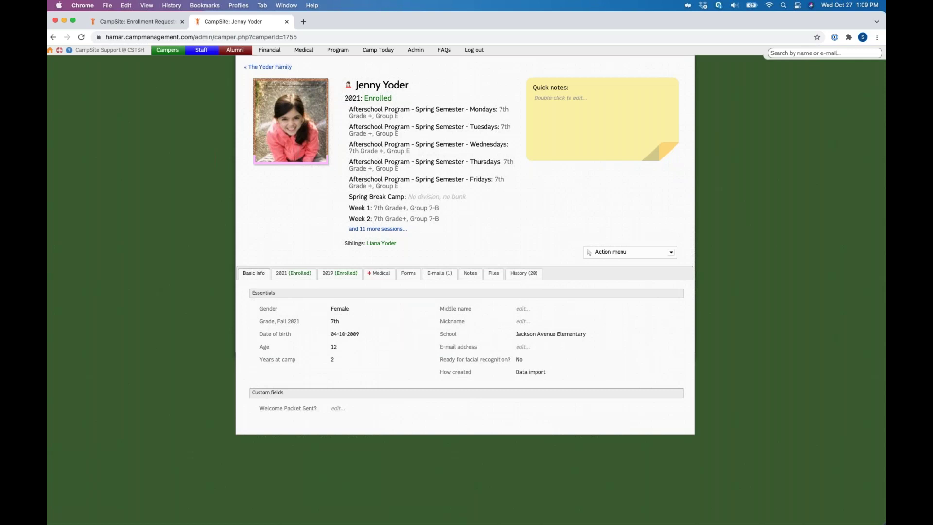
{"action": "left_click", "coordinate": [672, 253]}
{"action": "left_click", "coordinate": [616, 324]}
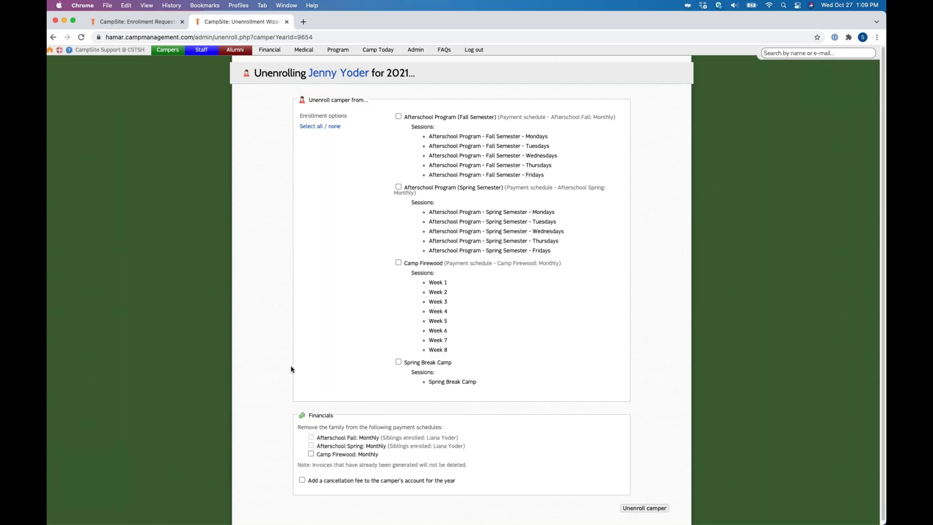
{"action": "scroll", "coordinate": [398, 363], "scroll_direction": "down", "scroll_amount": 1}
{"action": "left_click", "coordinate": [412, 361]}
{"action": "triple_click", "coordinate": [462, 367]}
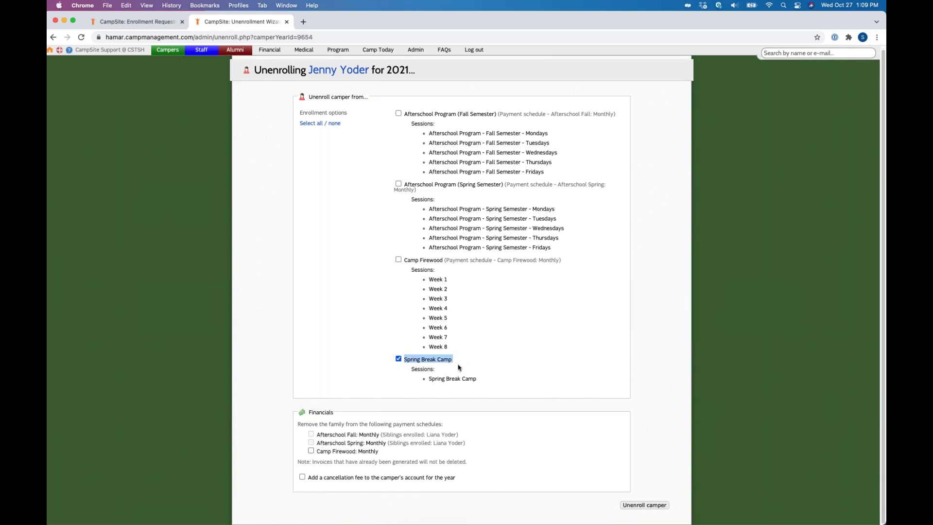
{"action": "left_click", "coordinate": [477, 372]}
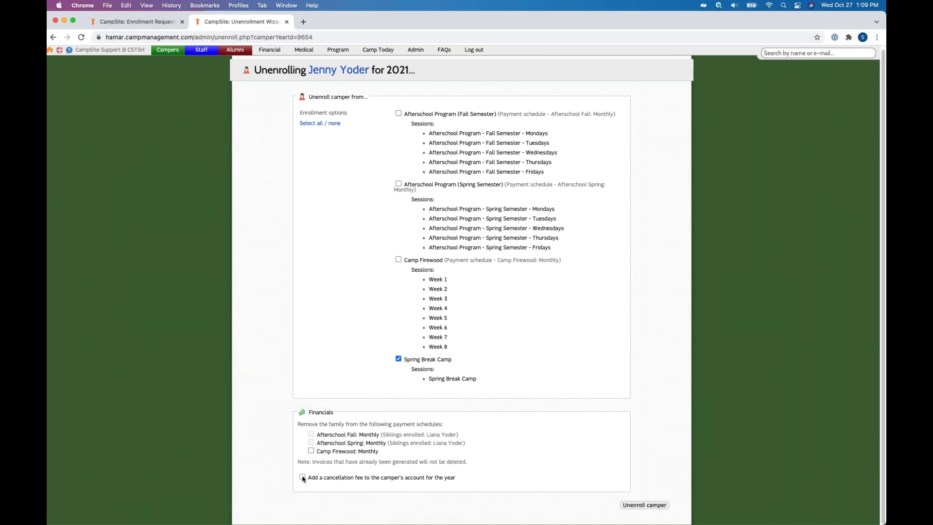
{"action": "left_click", "coordinate": [303, 477]}
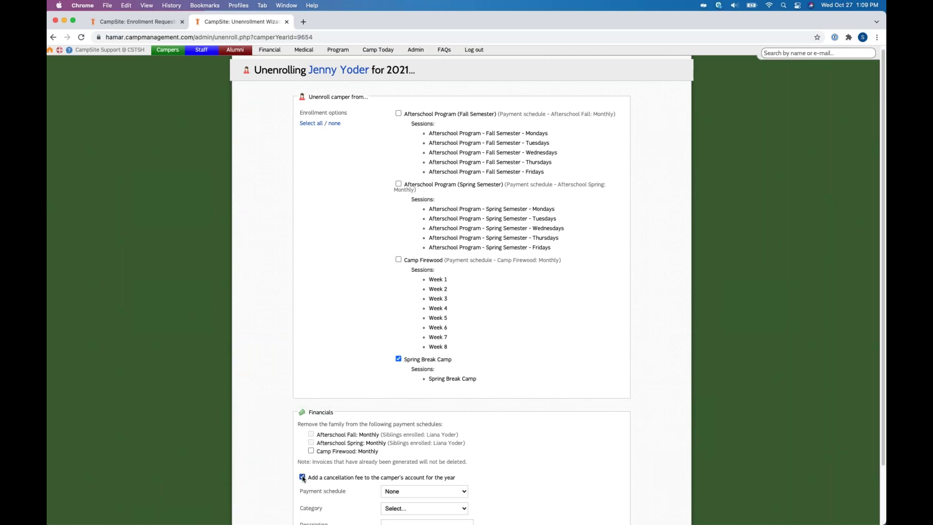
{"action": "scroll", "coordinate": [375, 489], "scroll_direction": "up", "scroll_amount": 1}
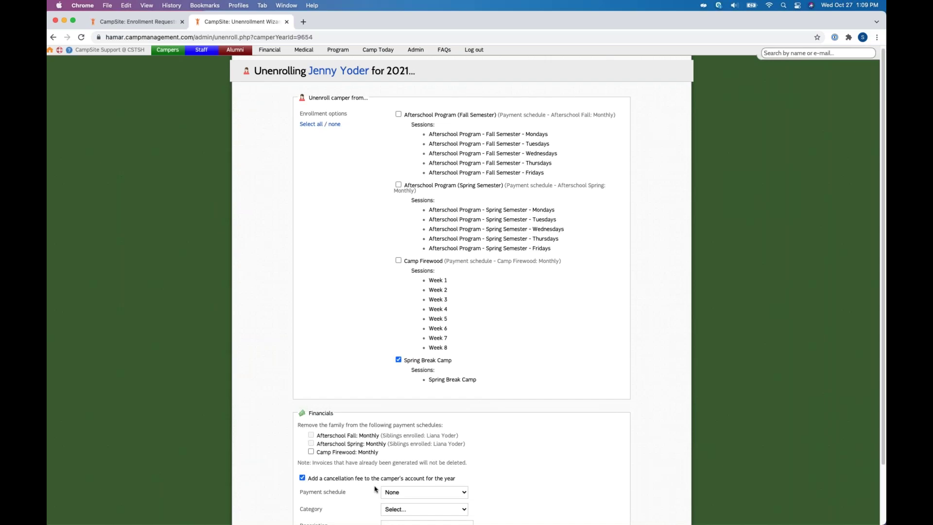
{"action": "scroll", "coordinate": [375, 489], "scroll_direction": "down", "scroll_amount": 3}
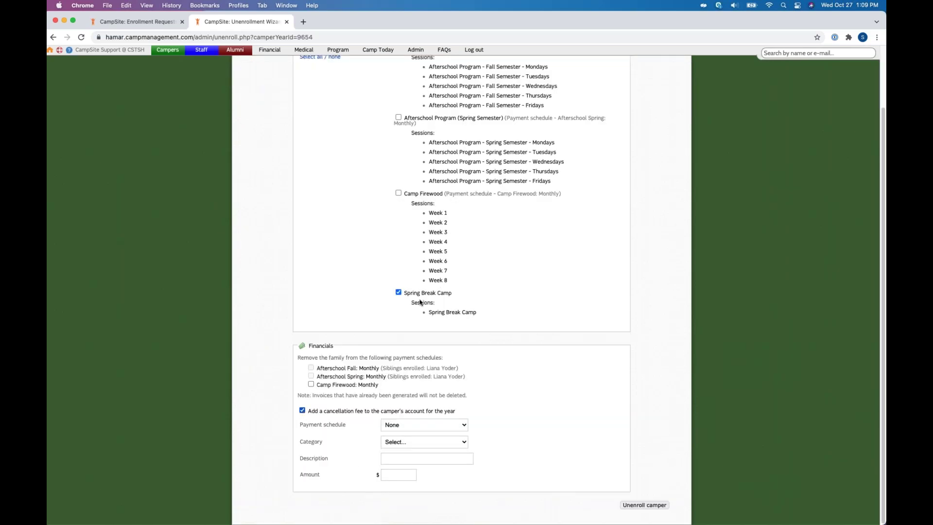
{"action": "key", "text": "space"}
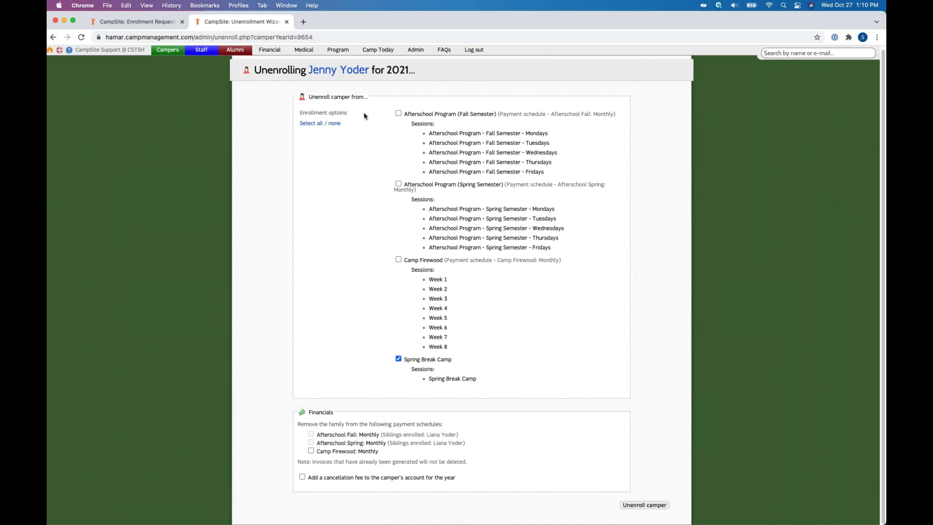
{"action": "left_click", "coordinate": [311, 123]}
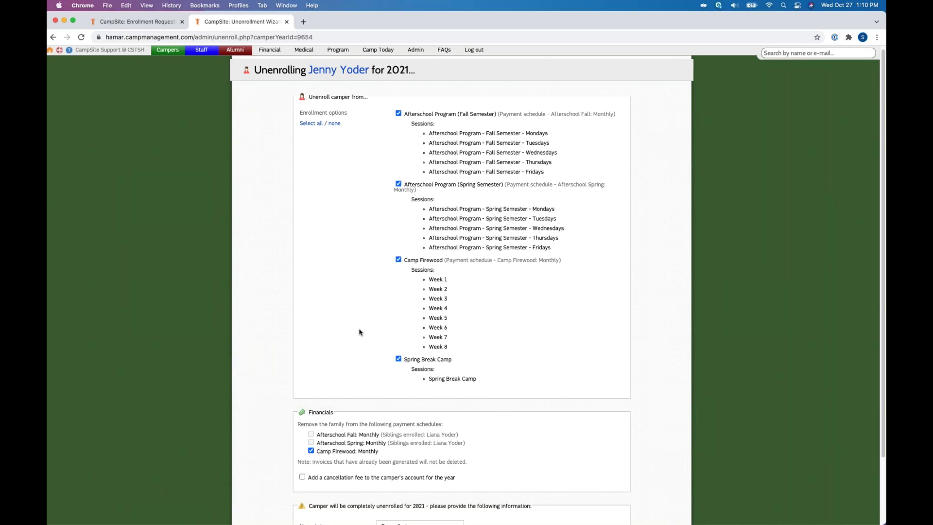
Step: Scroll to the unenrollment options and keep the new status as Cancelled
{"action": "scroll", "coordinate": [360, 332], "scroll_direction": "down", "scroll_amount": 3}
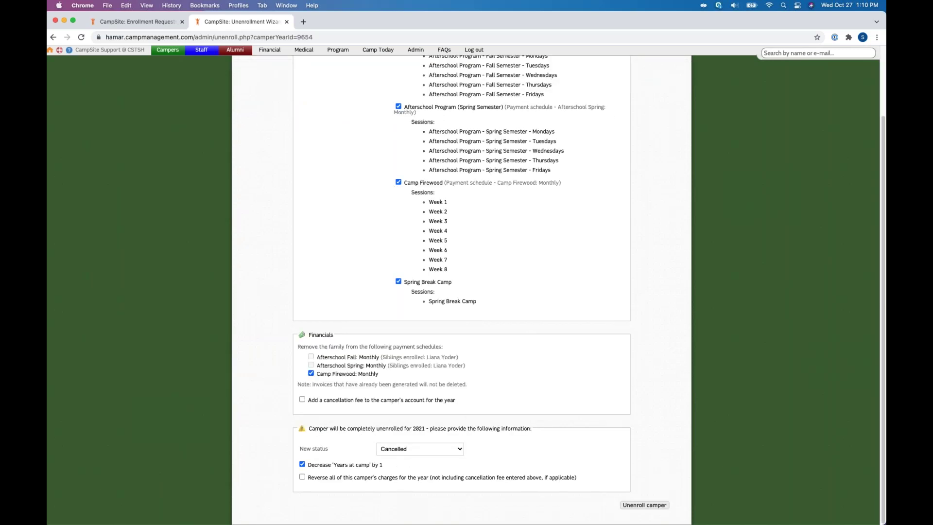
{"action": "left_click_drag", "start_coordinate": [298, 449], "coordinate": [333, 452]}
{"action": "left_click", "coordinate": [314, 466]}
Step: Reverse all of the camper's charges for the year and submit the unenrollment
{"action": "left_click_drag", "start_coordinate": [431, 478], "coordinate": [553, 483]}
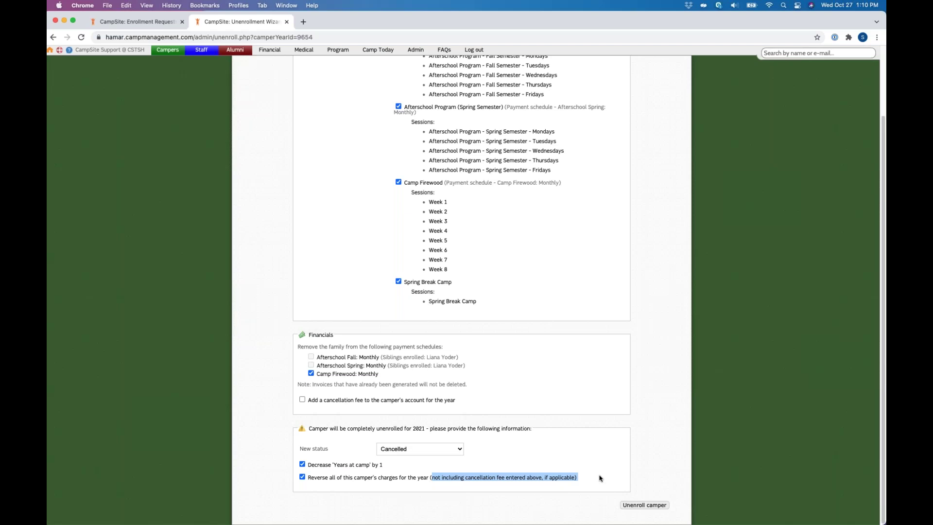
{"action": "left_click", "coordinate": [600, 477]}
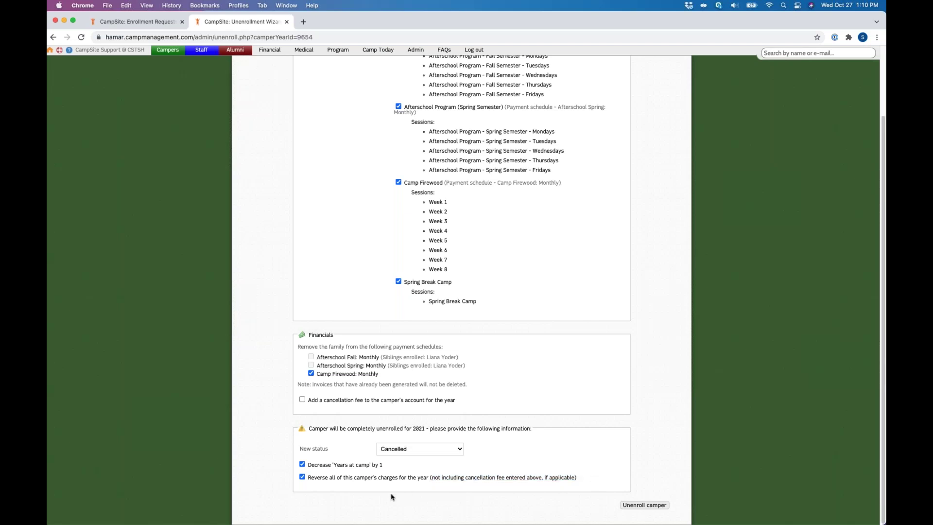
{"action": "double_click", "coordinate": [397, 479]}
{"action": "left_click", "coordinate": [525, 447]}
{"action": "left_click", "coordinate": [656, 507]}
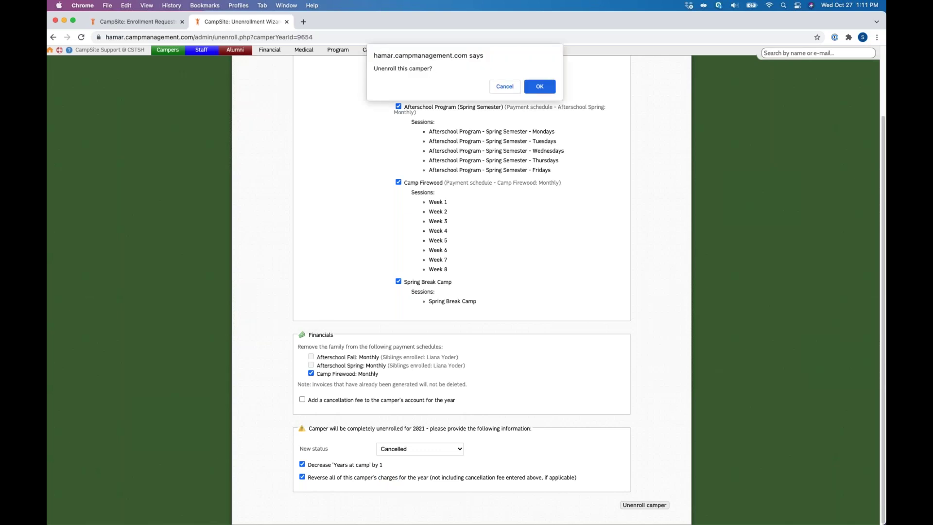
Step: Confirm the unenrollment and re-save the camper's 2021 status as Cancelled
{"action": "left_click", "coordinate": [551, 91]}
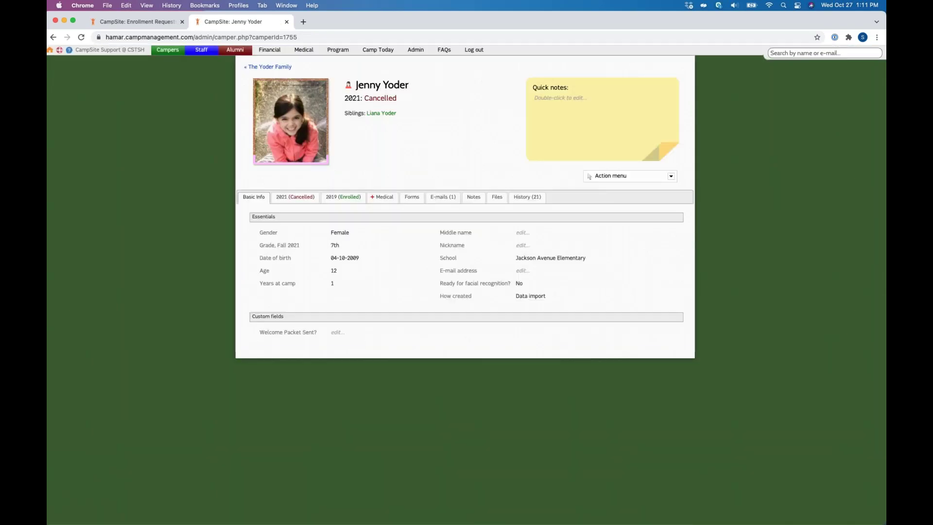
{"action": "double_click", "coordinate": [372, 97]}
{"action": "left_click", "coordinate": [374, 100]}
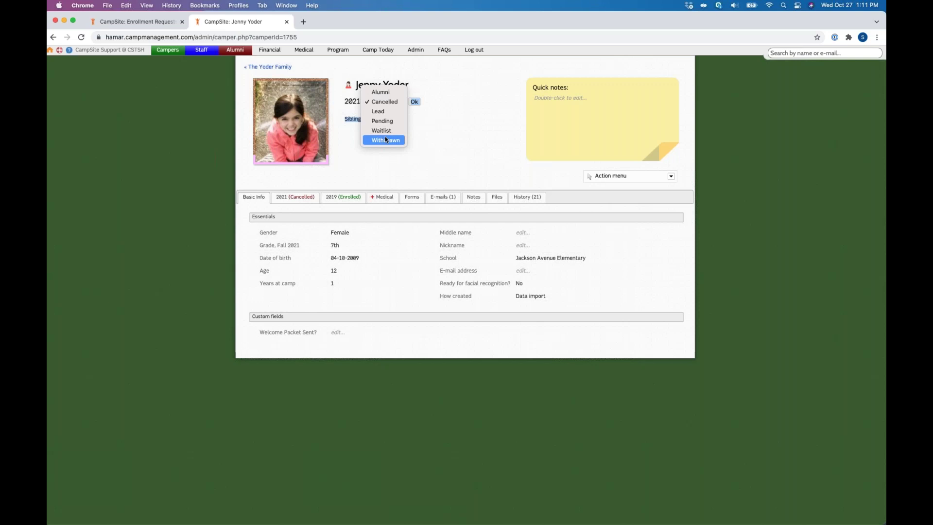
{"action": "left_click", "coordinate": [385, 99]}
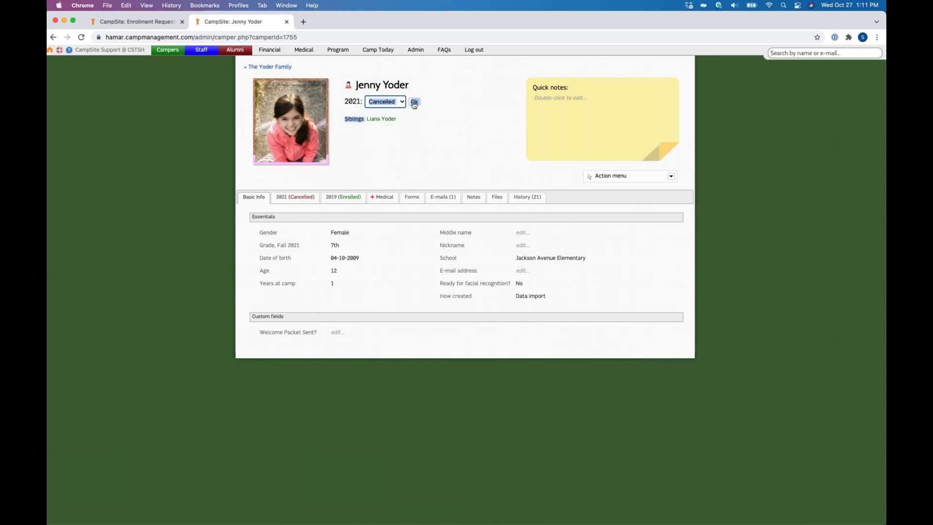
{"action": "left_click", "coordinate": [415, 103]}
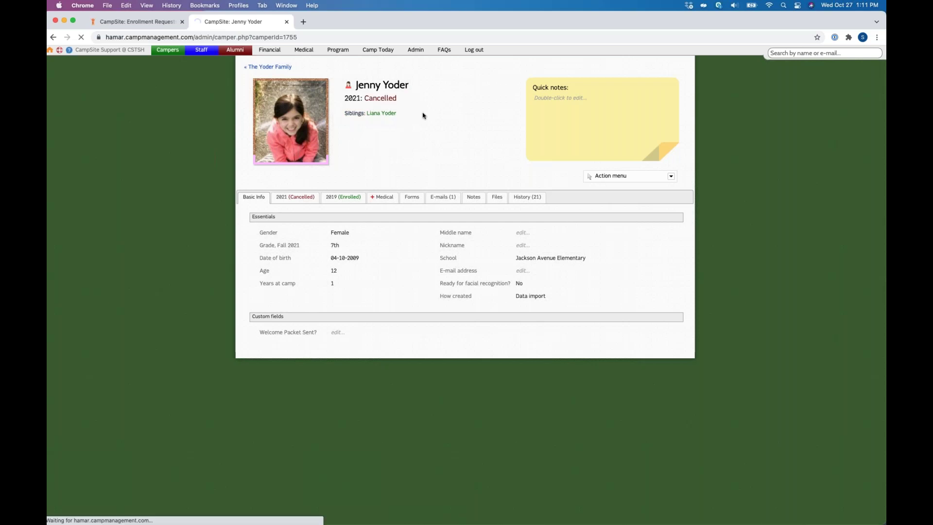
{"action": "left_click", "coordinate": [262, 67]}
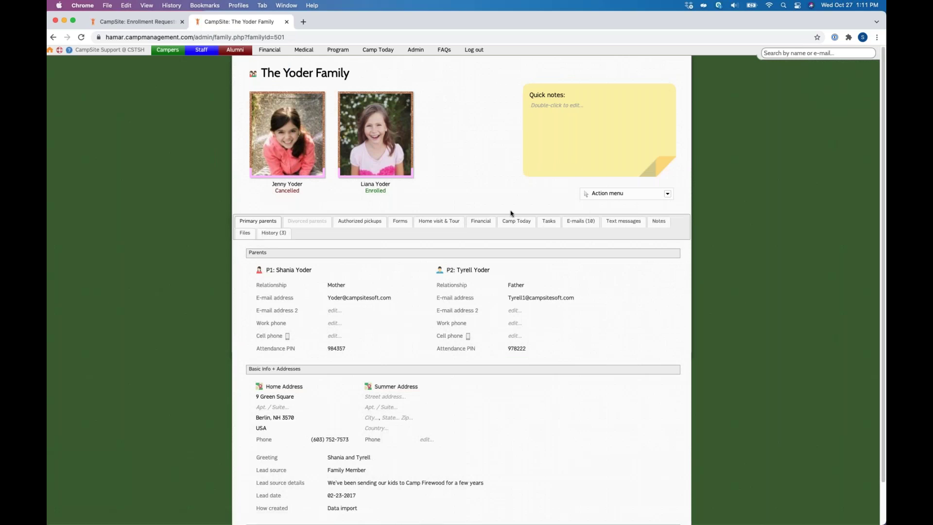
Step: Check the Financial tab's Charges and discounts table, then return to the Primary parents details
{"action": "left_click", "coordinate": [480, 221]}
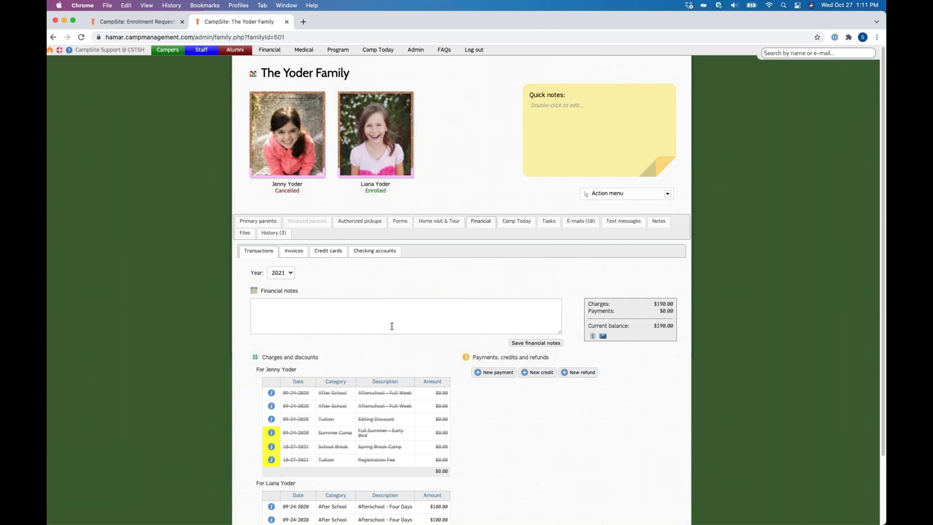
{"action": "scroll", "coordinate": [392, 326], "scroll_direction": "down", "scroll_amount": 3}
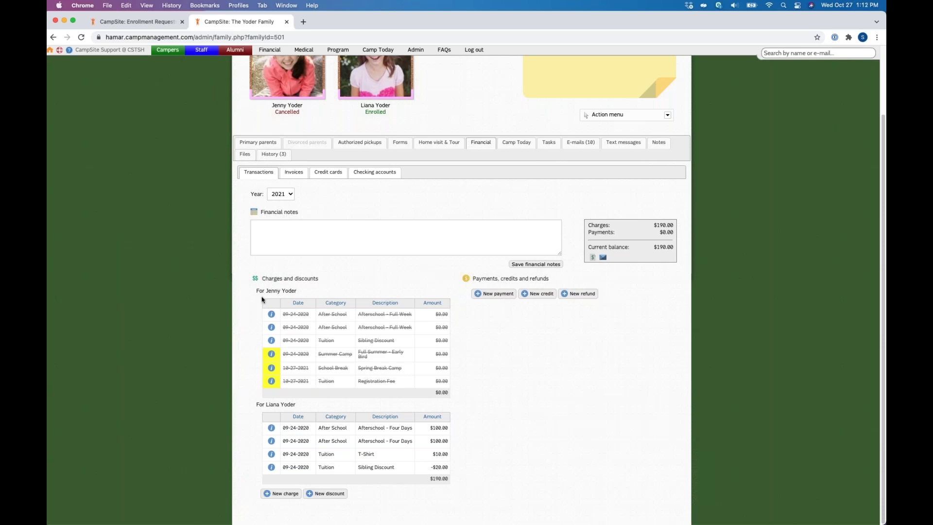
{"action": "left_click_drag", "start_coordinate": [261, 278], "coordinate": [284, 279]}
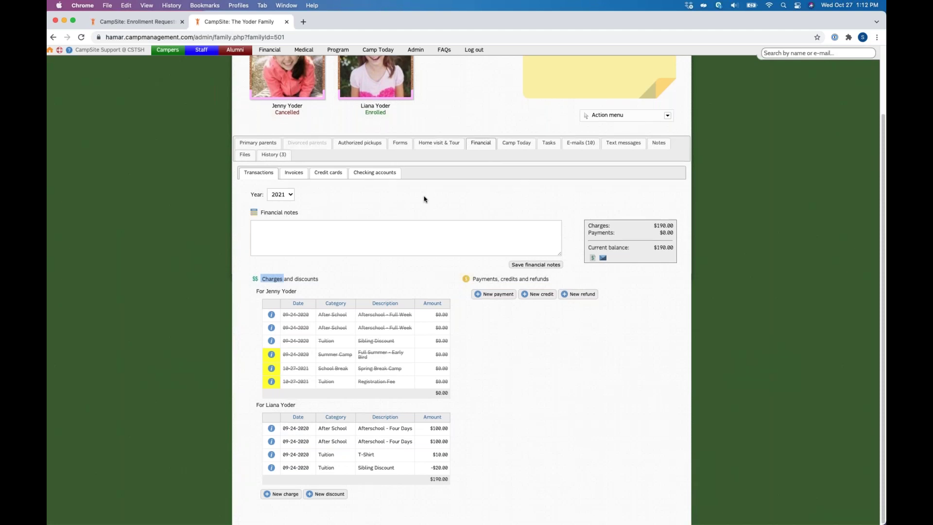
{"action": "scroll", "coordinate": [424, 200], "scroll_direction": "up", "scroll_amount": 3}
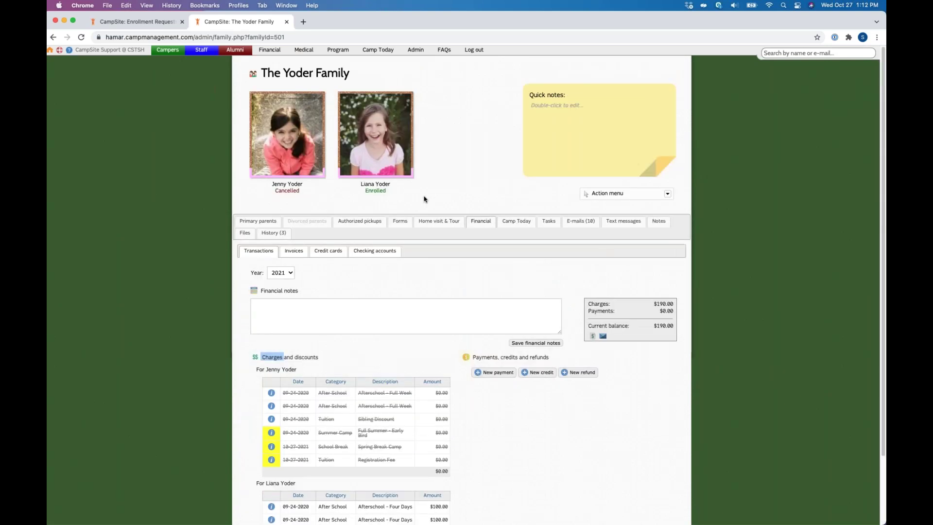
{"action": "left_click", "coordinate": [258, 221]}
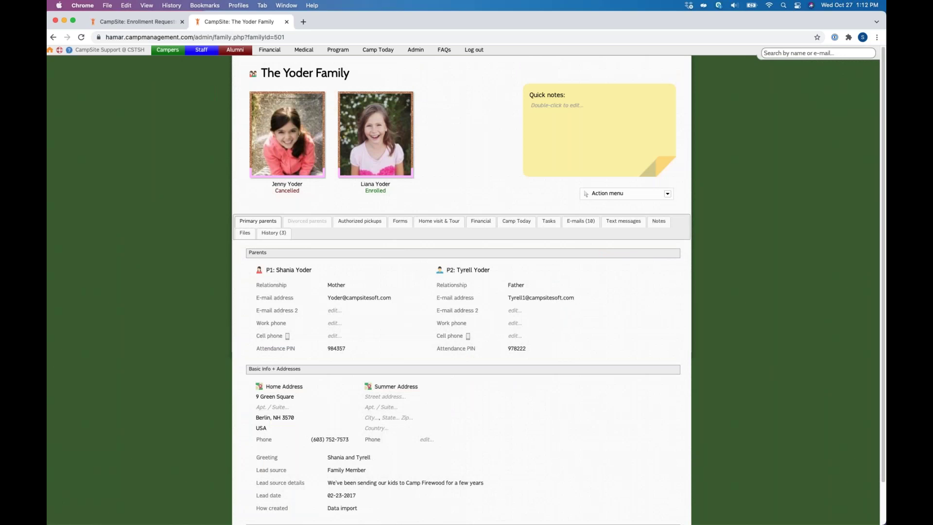
Step: Open the cancelled camper's profile, then go to the Admin settings area
{"action": "left_click", "coordinate": [285, 130]}
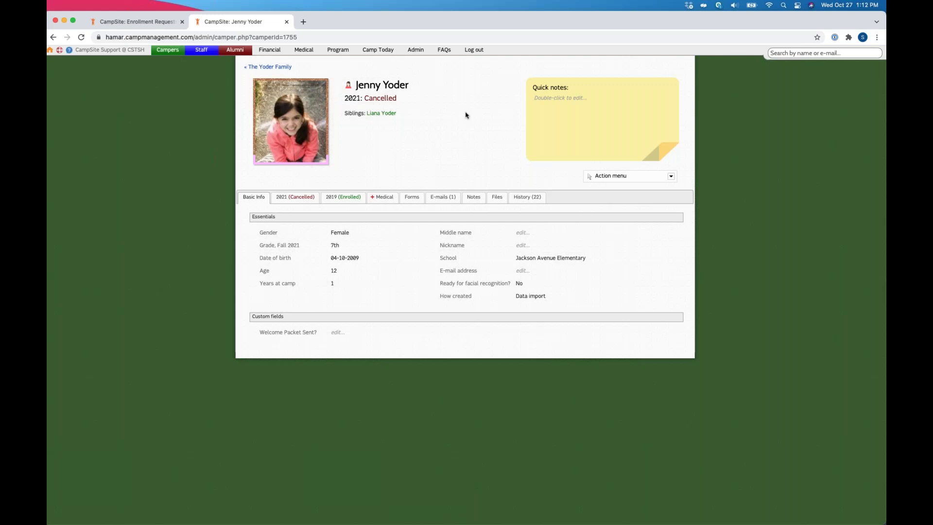
{"action": "left_click", "coordinate": [413, 53]}
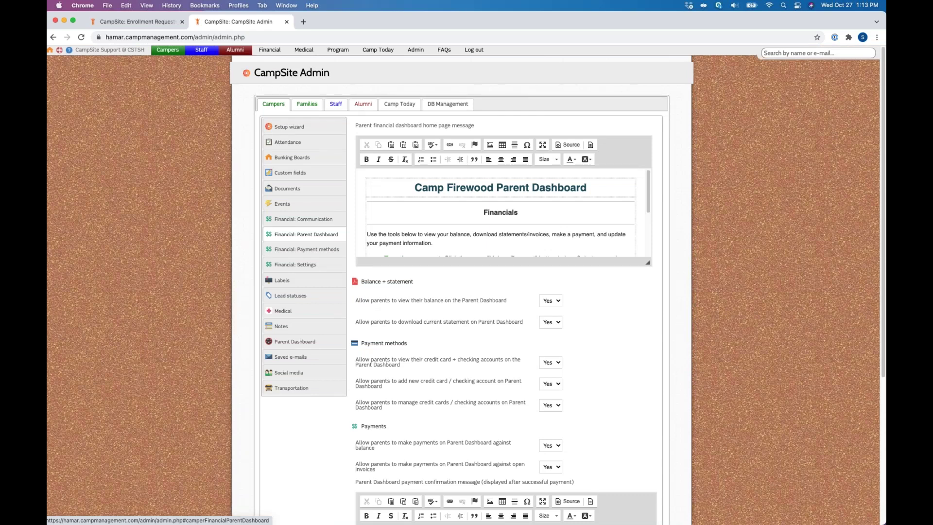
{"action": "scroll", "coordinate": [416, 350], "scroll_direction": "down", "scroll_amount": 5}
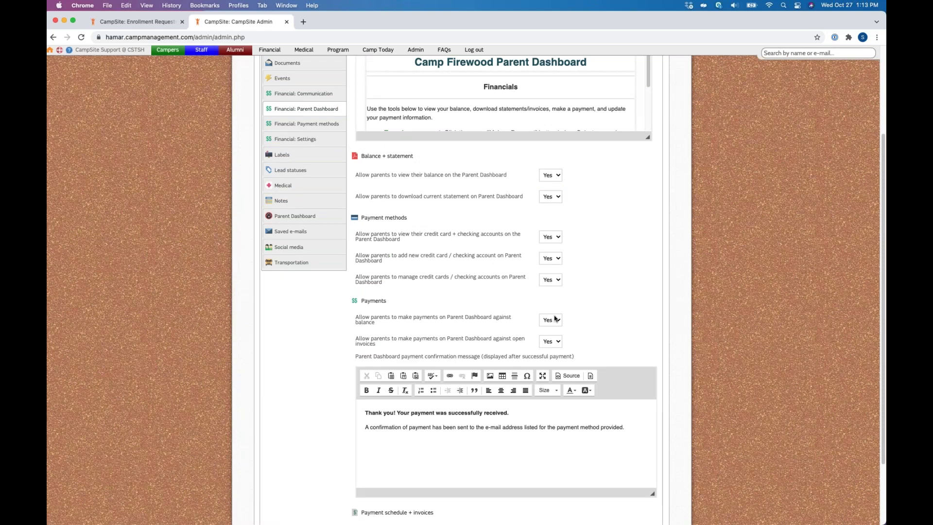
{"action": "scroll", "coordinate": [556, 318], "scroll_direction": "up", "scroll_amount": 5}
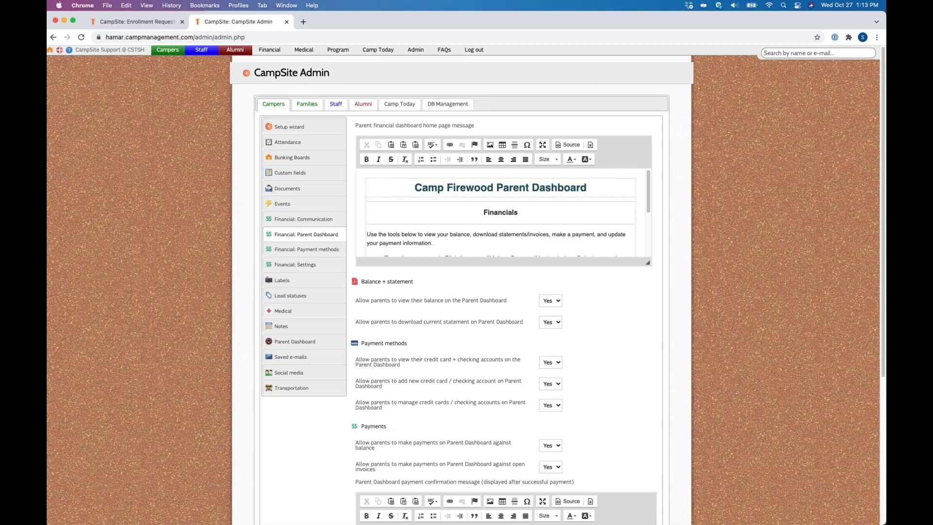